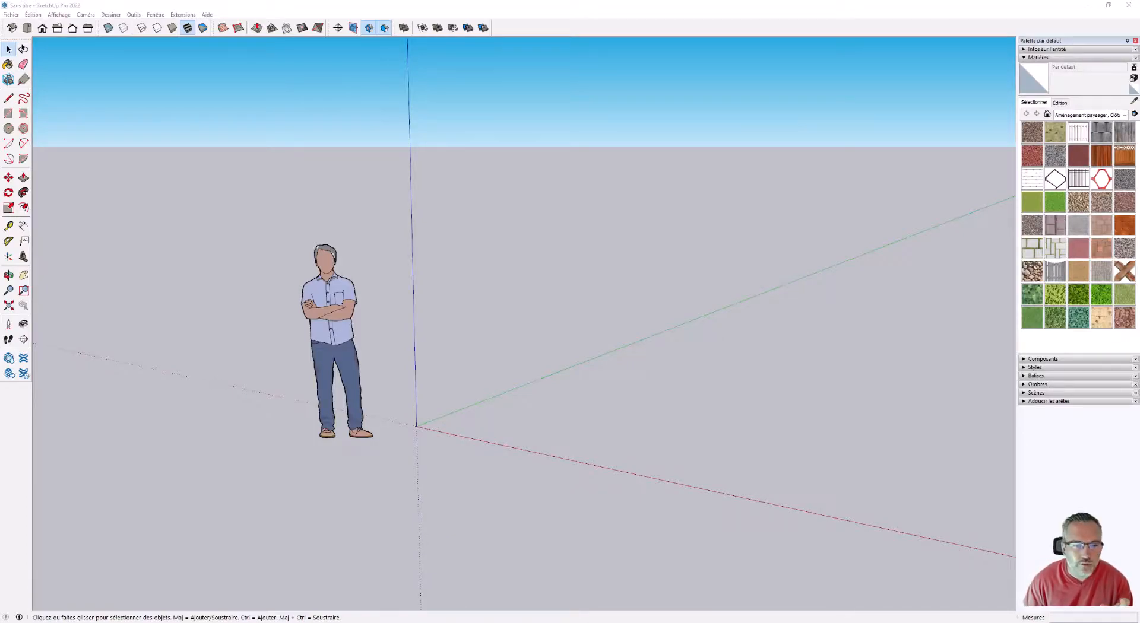
Switch to the top view and draw a large rectangle on the ground near the origin.
{"action": "scroll", "coordinate": [293, 336], "scroll_direction": "down", "scroll_amount": 4}
{"action": "mouse_move", "coordinate": [427, 420]}
{"action": "middle_mouse_down"}
{"action": "mouse_move", "coordinate": [547, 484]}
{"action": "mouse_move", "coordinate": [624, 442]}
{"action": "middle_mouse_up"}
{"action": "scroll", "coordinate": [617, 438], "scroll_direction": "up", "scroll_amount": 3}
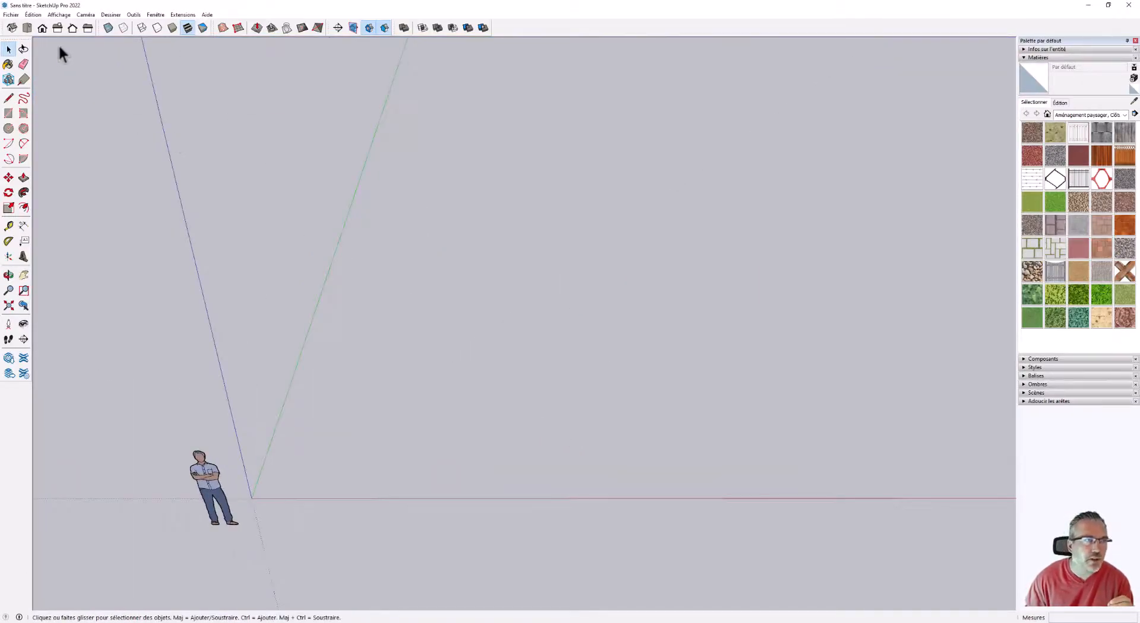
{"action": "left_click", "coordinate": [26, 27]}
{"action": "scroll", "coordinate": [519, 369], "scroll_direction": "up", "scroll_amount": 4}
{"action": "scroll", "coordinate": [436, 504], "scroll_direction": "up", "scroll_amount": 2}
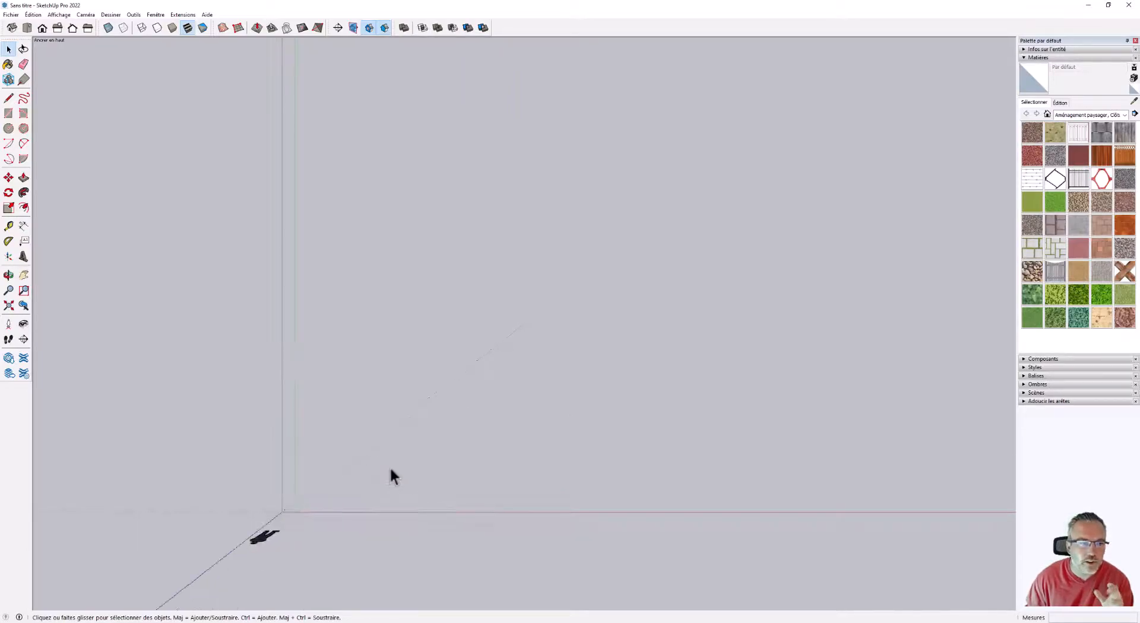
{"action": "left_click", "coordinate": [8, 113]}
{"action": "left_click", "coordinate": [427, 235]}
{"action": "left_click", "coordinate": [726, 440]}
Draw three more rectangles: one about 7.20 by 6.16 m overlapping the first one's corner, a smaller one beyond it, and one inside the first.
{"action": "scroll", "coordinate": [232, 349], "scroll_direction": "down", "scroll_amount": 2}
{"action": "scroll", "coordinate": [576, 352], "scroll_direction": "up", "scroll_amount": 2}
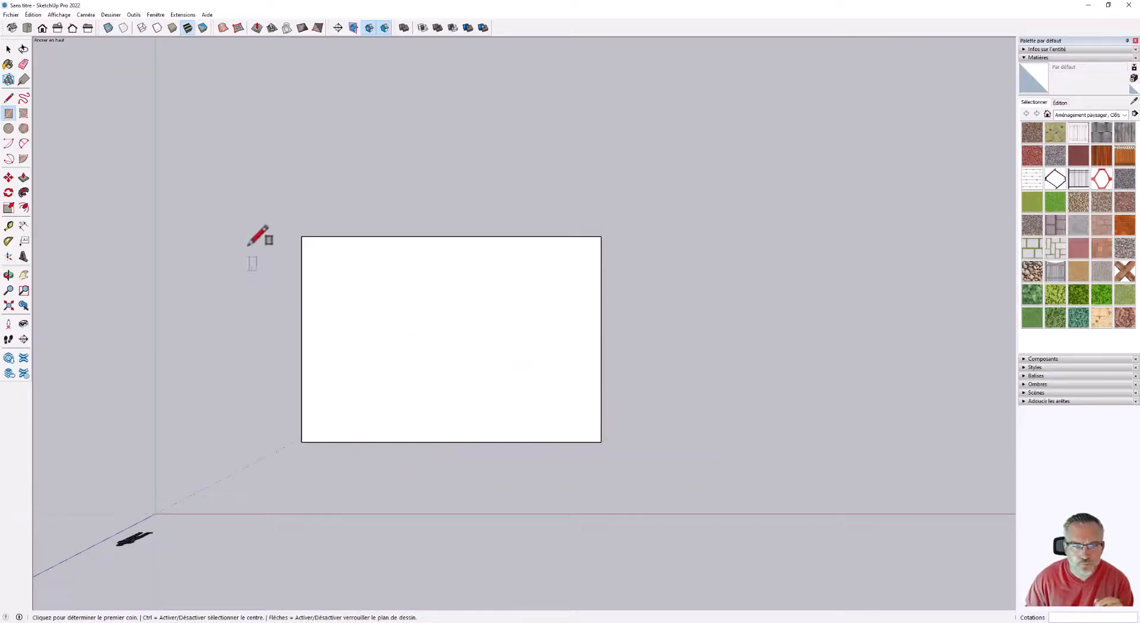
{"action": "left_click", "coordinate": [461, 147]}
{"action": "left_click", "coordinate": [675, 329]}
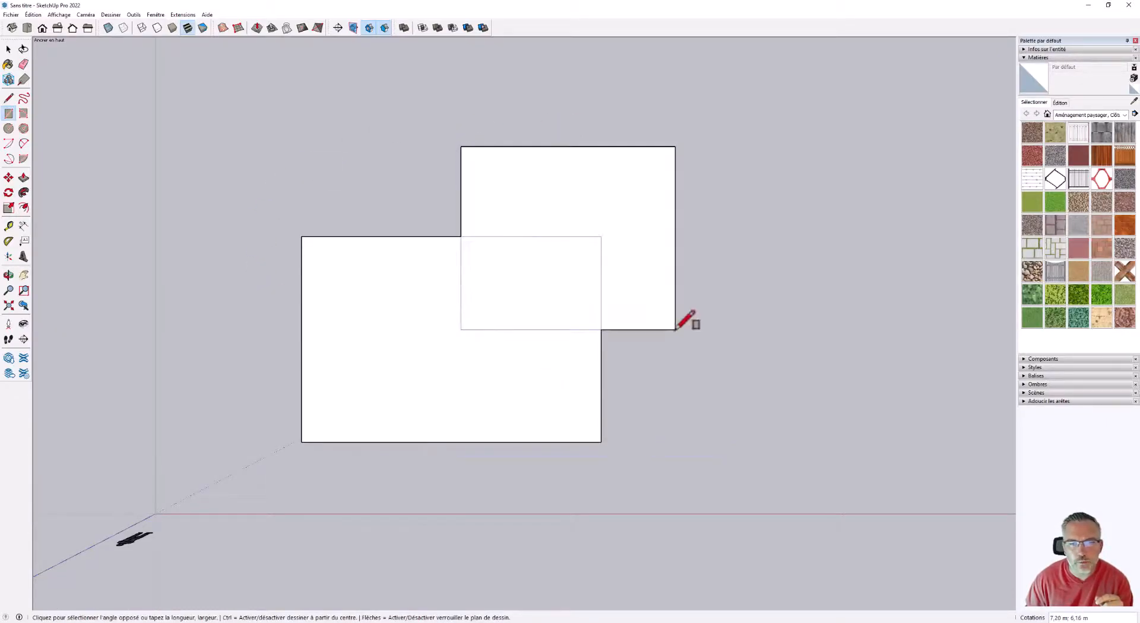
{"action": "left_click", "coordinate": [592, 92]}
{"action": "left_click", "coordinate": [717, 220]}
{"action": "left_click", "coordinate": [382, 287]}
{"action": "left_click", "coordinate": [538, 405]}
Examine in perspective the overlaps between the four rectangles, selecting the small face shared by the inner and middle rectangles.
{"action": "scroll", "coordinate": [451, 358], "scroll_direction": "down", "scroll_amount": 1}
{"action": "scroll", "coordinate": [453, 358], "scroll_direction": "down", "scroll_amount": 2}
{"action": "scroll", "coordinate": [504, 417], "scroll_direction": "up", "scroll_amount": 4}
{"action": "middle_click_drag", "start_coordinate": [505, 417], "coordinate": [474, 158]}
{"action": "mouse_move", "coordinate": [445, 329]}
{"action": "middle_mouse_down"}
{"action": "mouse_move", "coordinate": [428, 315]}
{"action": "mouse_move", "coordinate": [572, 272]}
{"action": "mouse_move", "coordinate": [635, 425]}
{"action": "middle_mouse_up"}
{"action": "scroll", "coordinate": [484, 196], "scroll_direction": "up", "scroll_amount": 1}
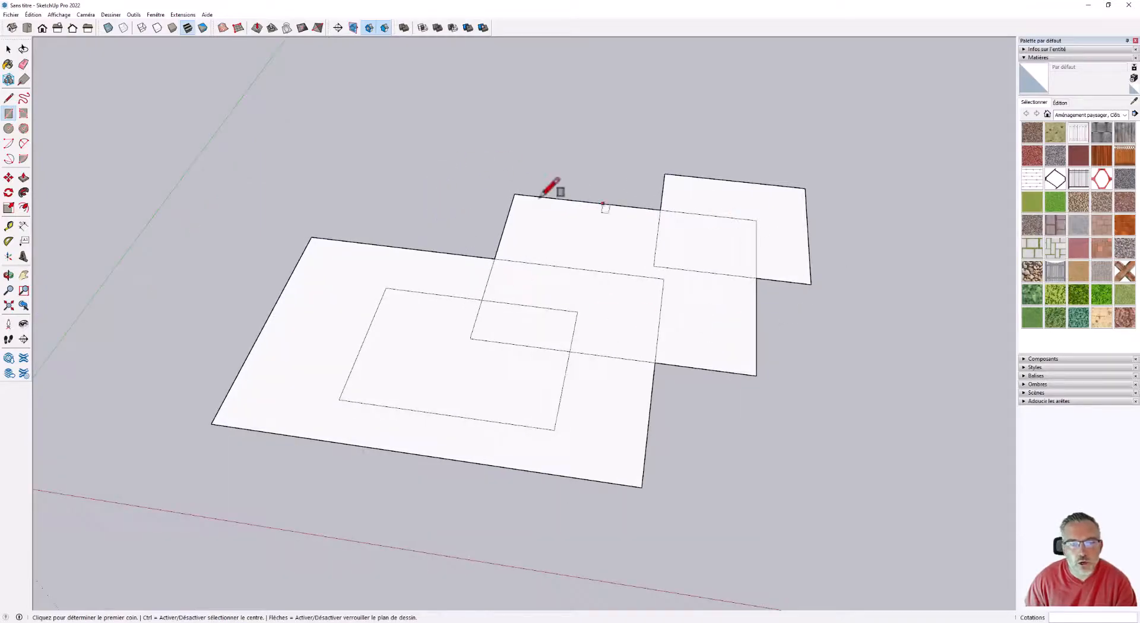
{"action": "scroll", "coordinate": [534, 356], "scroll_direction": "up", "scroll_amount": 1}
{"action": "scroll", "coordinate": [475, 309], "scroll_direction": "up", "scroll_amount": 1}
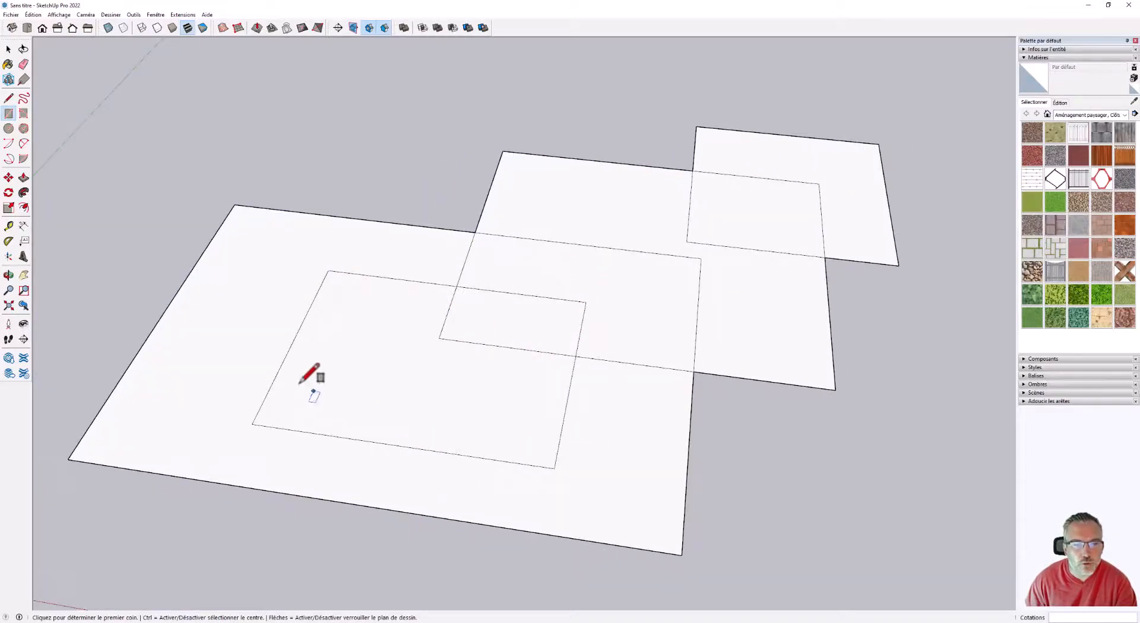
{"action": "left_click", "coordinate": [8, 48]}
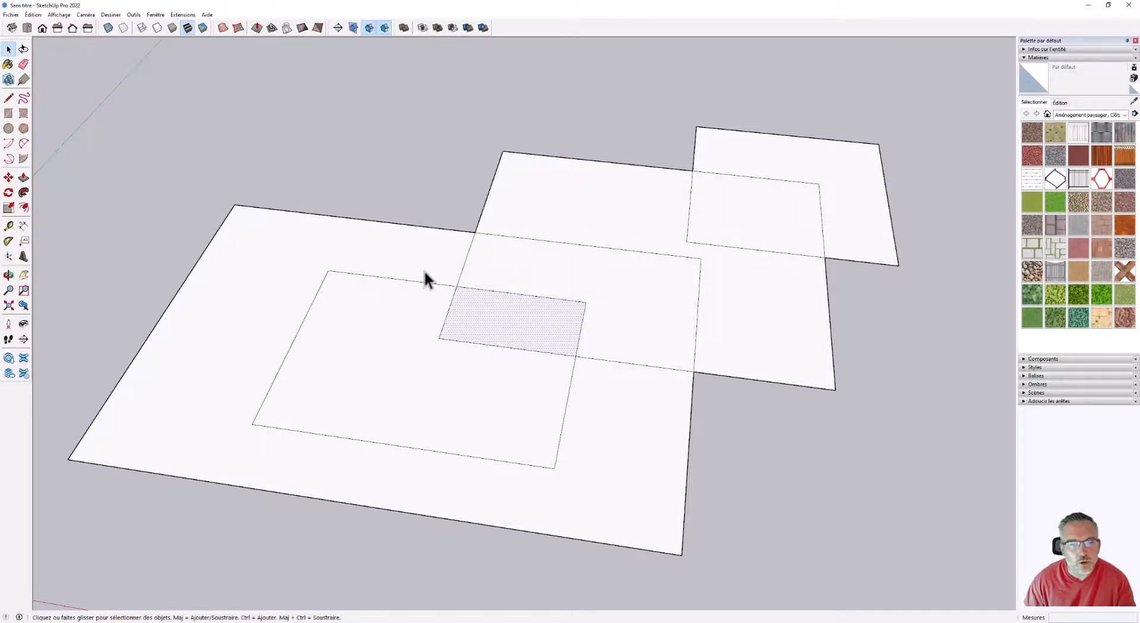
{"action": "middle_click_drag", "start_coordinate": [491, 376], "coordinate": [552, 381]}
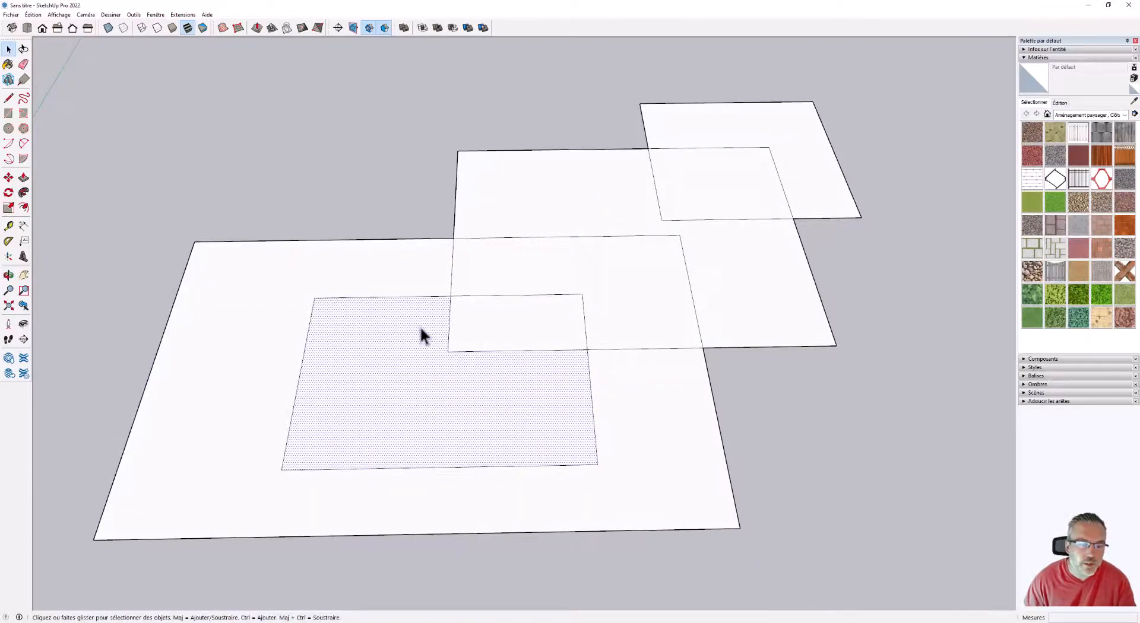
Try to move the inner rectangle's faces and edges away from the surrounding large rectangle.
{"action": "double_click", "coordinate": [399, 322]}
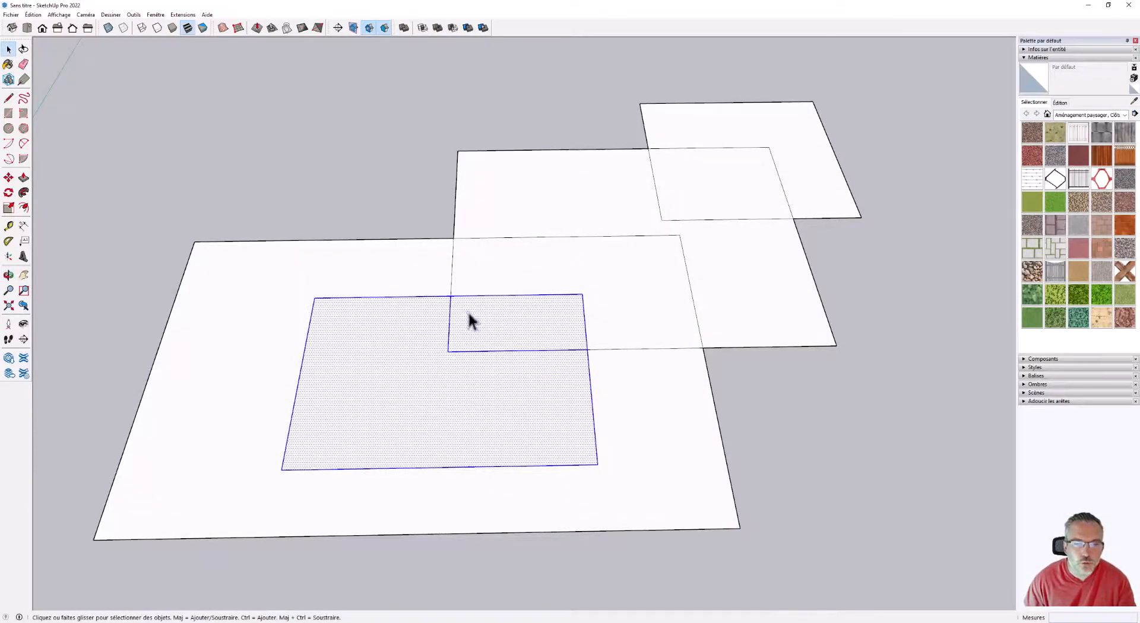
{"action": "left_click", "coordinate": [9, 178]}
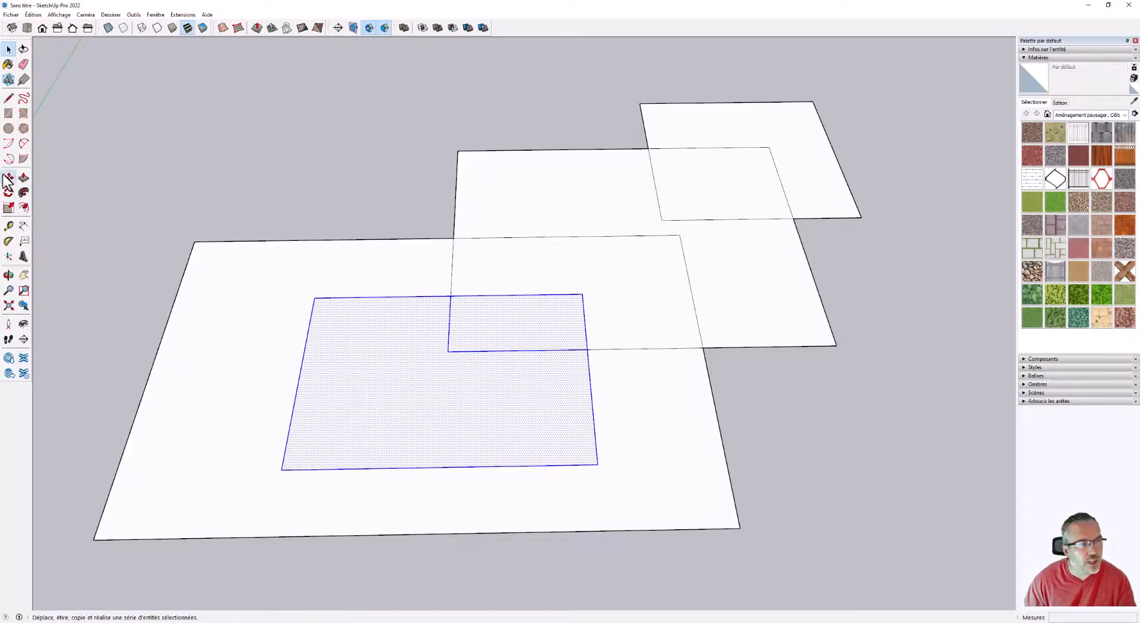
{"action": "left_click", "coordinate": [481, 428]}
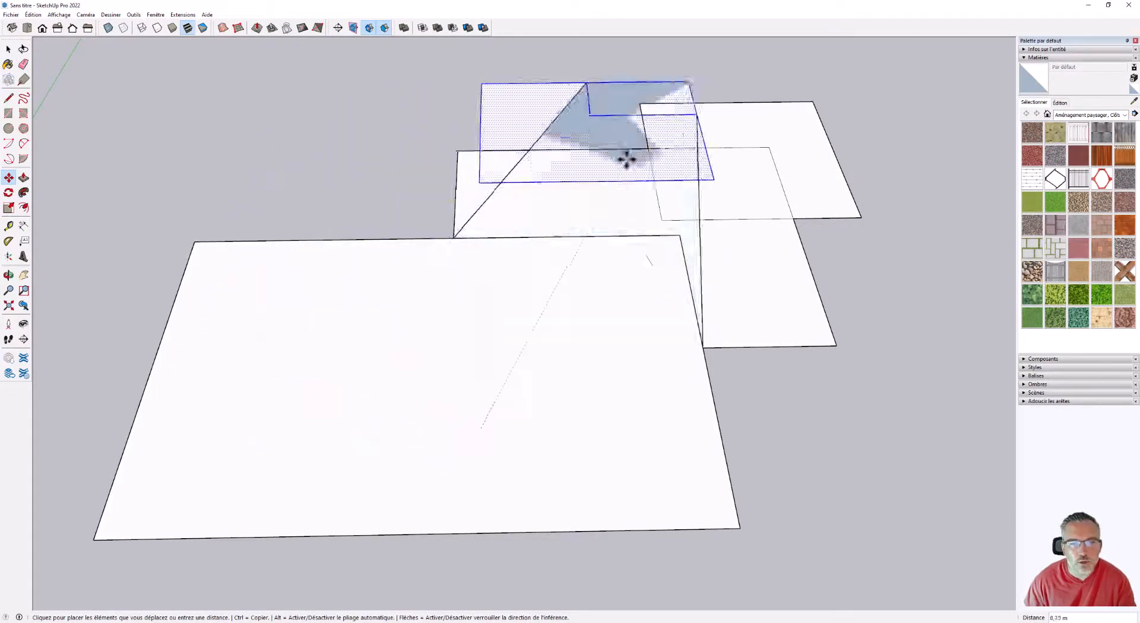
{"action": "scroll", "coordinate": [594, 302], "scroll_direction": "down", "scroll_amount": 2}
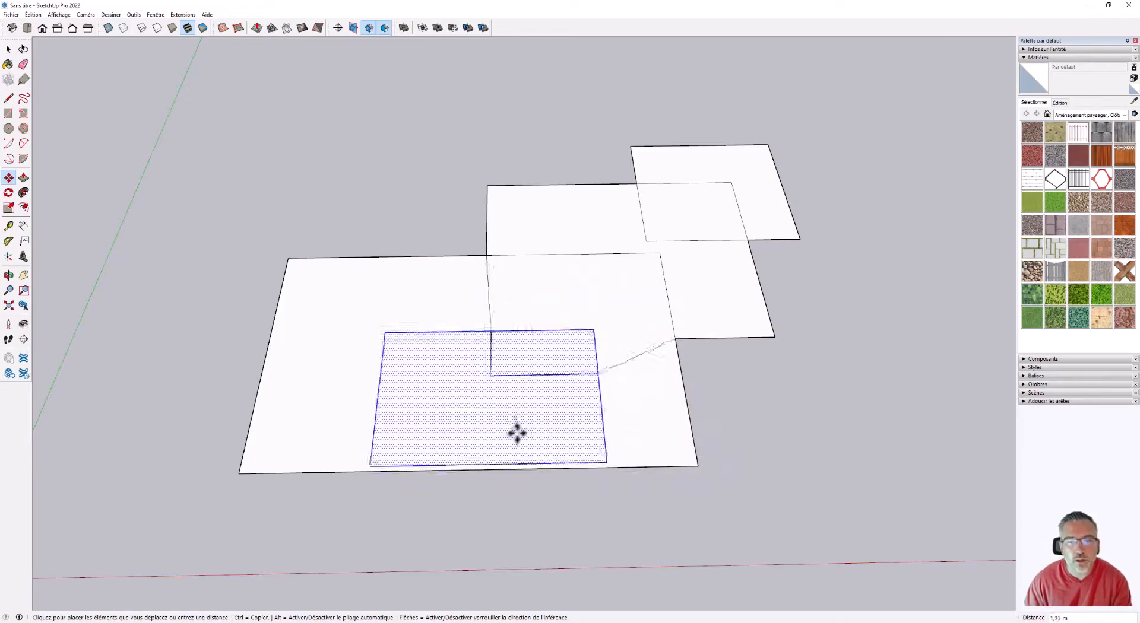
{"action": "left_click", "coordinate": [471, 400]}
Try to move the middle rectangle with all of its face pieces and edges selected.
{"action": "scroll", "coordinate": [448, 380], "scroll_direction": "down", "scroll_amount": 2}
{"action": "scroll", "coordinate": [554, 323], "scroll_direction": "up", "scroll_amount": 3}
{"action": "key", "text": "space"}
{"action": "left_click", "coordinate": [517, 260]}
{"action": "left_click", "coordinate": [618, 254], "text": "ctrl"}
{"action": "left_click", "coordinate": [554, 349], "text": "ctrl"}
{"action": "left_click", "coordinate": [491, 370], "text": "ctrl"}
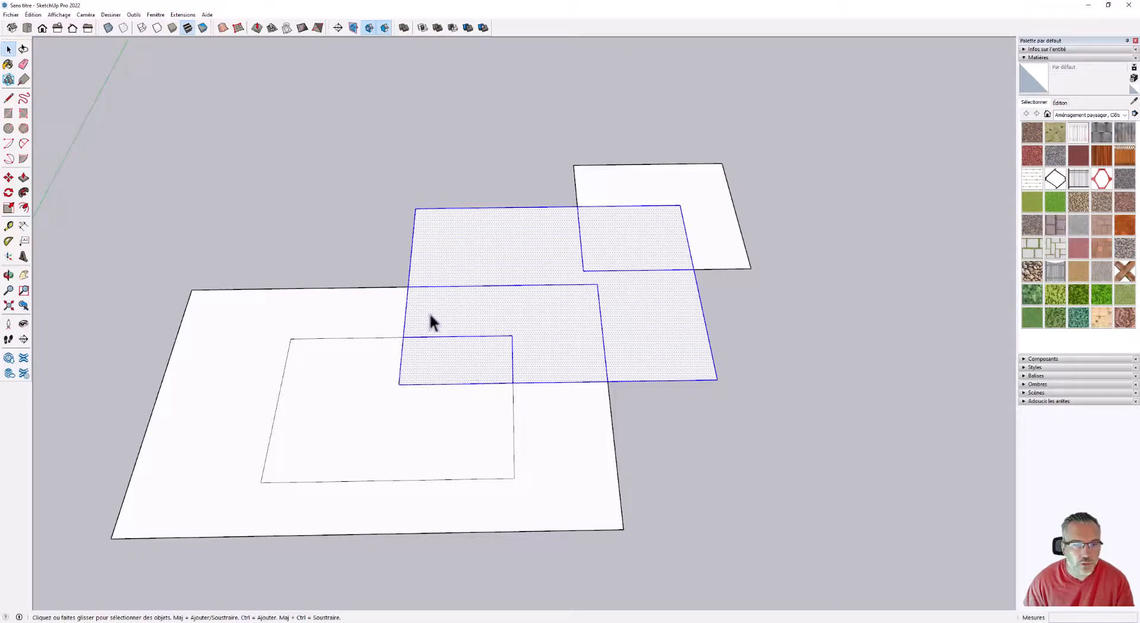
{"action": "left_click", "coordinate": [8, 178]}
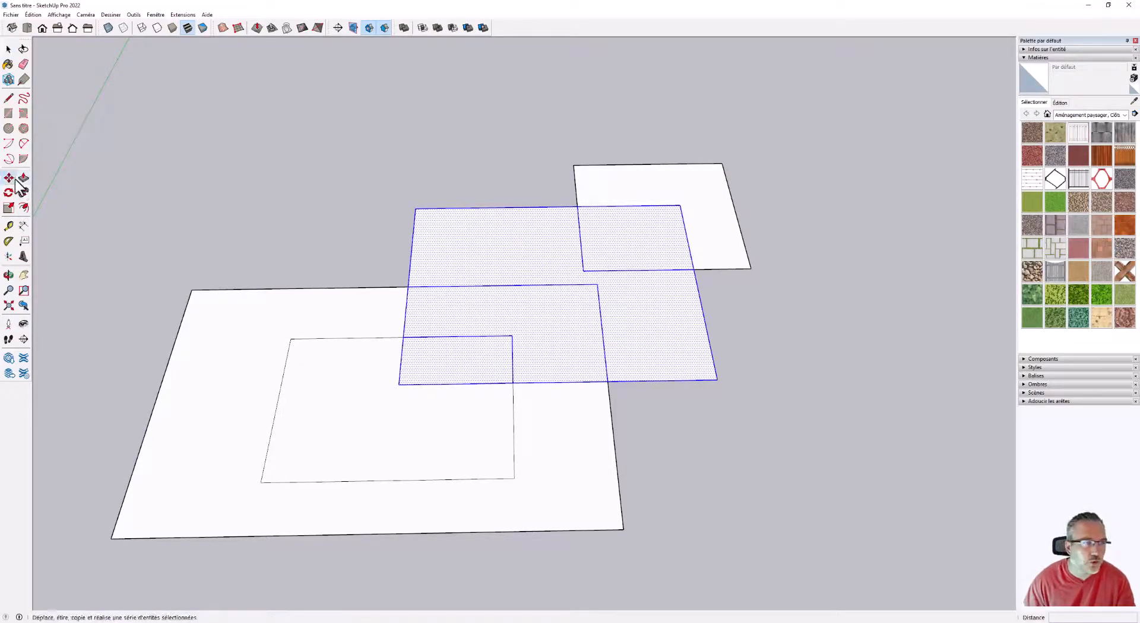
{"action": "left_click", "coordinate": [518, 327]}
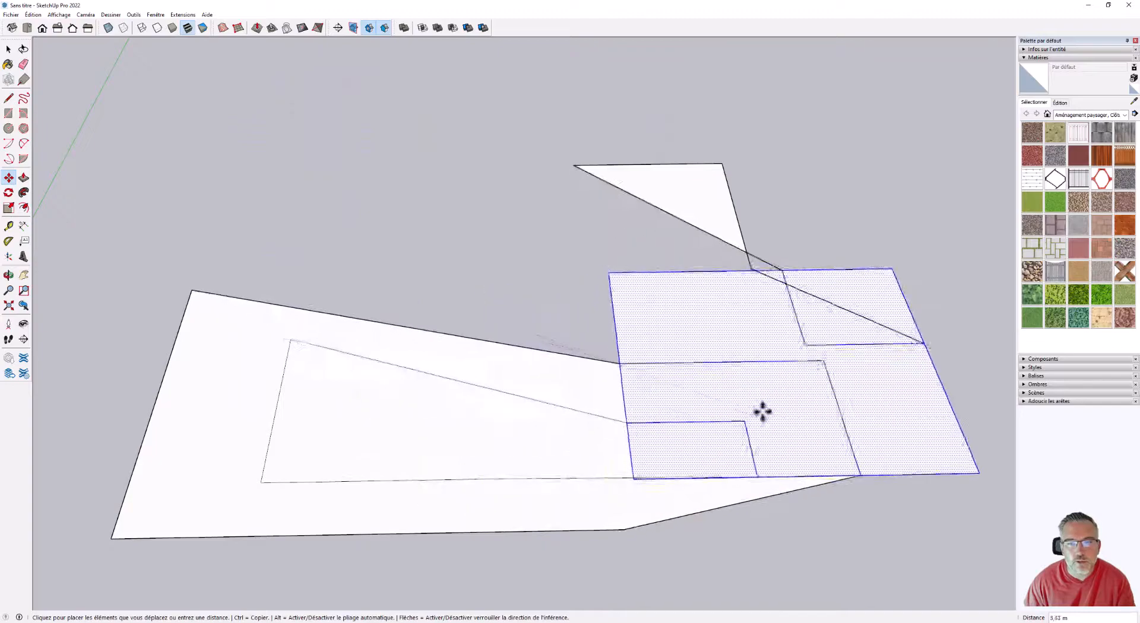
{"action": "key", "text": "Escape"}
{"action": "scroll", "coordinate": [430, 357], "scroll_direction": "down", "scroll_amount": 7}
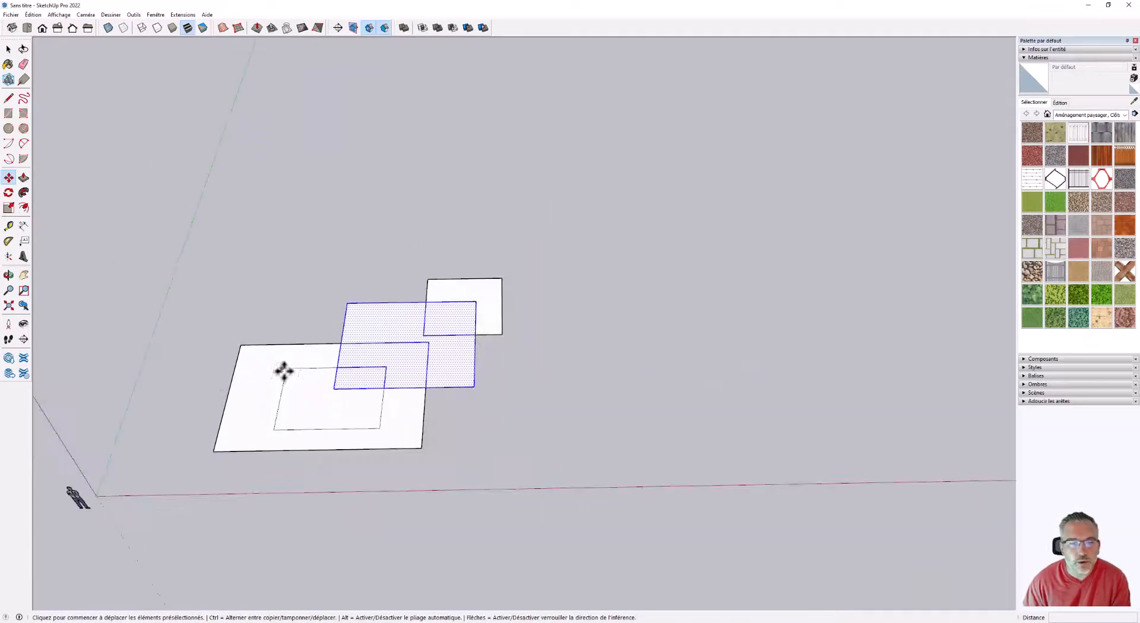
Draw a separate rectangle beside the existing overlapping ones and turn its face and edges into a group.
{"action": "scroll", "coordinate": [566, 359], "scroll_direction": "up", "scroll_amount": 3}
{"action": "scroll", "coordinate": [566, 360], "scroll_direction": "up", "scroll_amount": 1}
{"action": "left_click", "coordinate": [8, 113]}
{"action": "left_click", "coordinate": [489, 354]}
{"action": "left_click", "coordinate": [772, 503]}
{"action": "scroll", "coordinate": [563, 428], "scroll_direction": "up", "scroll_amount": 2}
{"action": "key", "text": "space"}
{"action": "left_click", "coordinate": [503, 362]}
{"action": "right_click", "coordinate": [505, 363]}
{"action": "mouse_move", "coordinate": [554, 423]}
{"action": "left_click", "coordinate": [555, 442]}
Draw a rectangle about 8.60 by 10.51 m overlapping the first group's corner and make it a second group.
{"action": "scroll", "coordinate": [361, 412], "scroll_direction": "down", "scroll_amount": 2}
{"action": "left_click", "coordinate": [9, 113]}
{"action": "left_click", "coordinate": [423, 227]}
{"action": "left_click", "coordinate": [612, 387]}
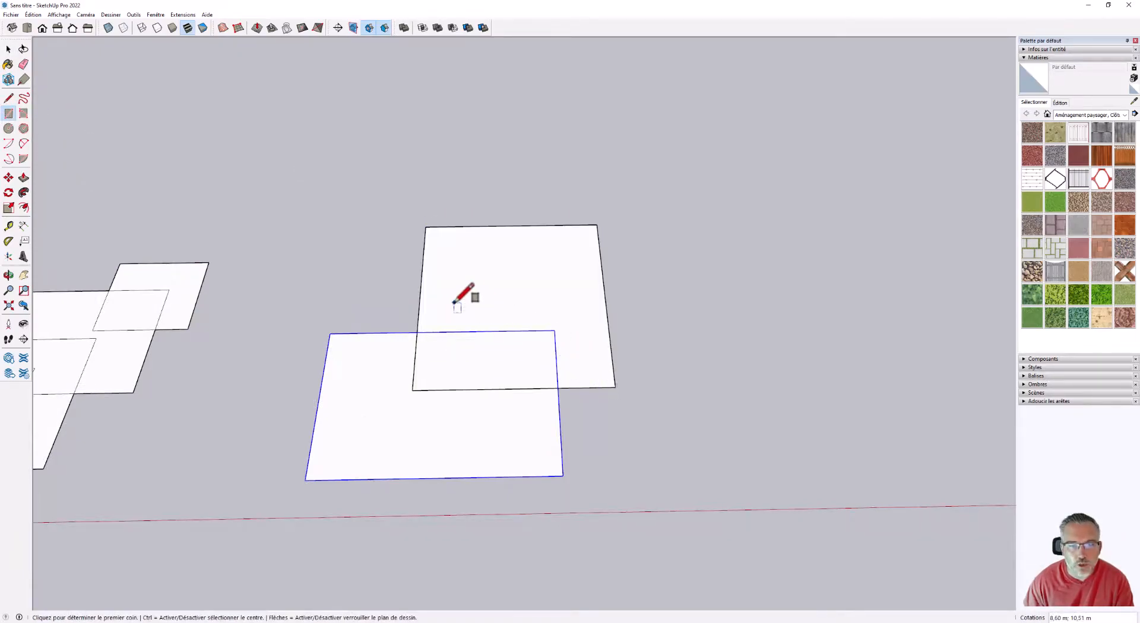
{"action": "scroll", "coordinate": [462, 300], "scroll_direction": "up", "scroll_amount": 2}
{"action": "key", "text": "space"}
{"action": "left_click", "coordinate": [511, 296]}
{"action": "right_click", "coordinate": [512, 298]}
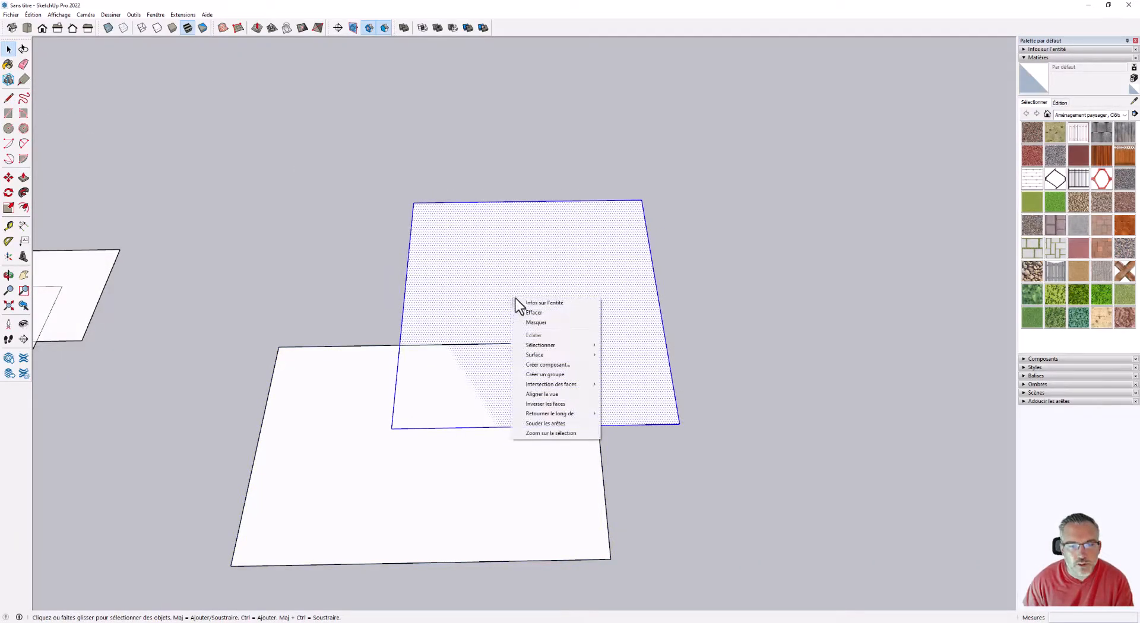
{"action": "left_click", "coordinate": [543, 374]}
Draw a third rectangle overlapping the far corner of the second group and make it a group as well.
{"action": "scroll", "coordinate": [416, 329], "scroll_direction": "down", "scroll_amount": 2}
{"action": "left_click", "coordinate": [9, 113]}
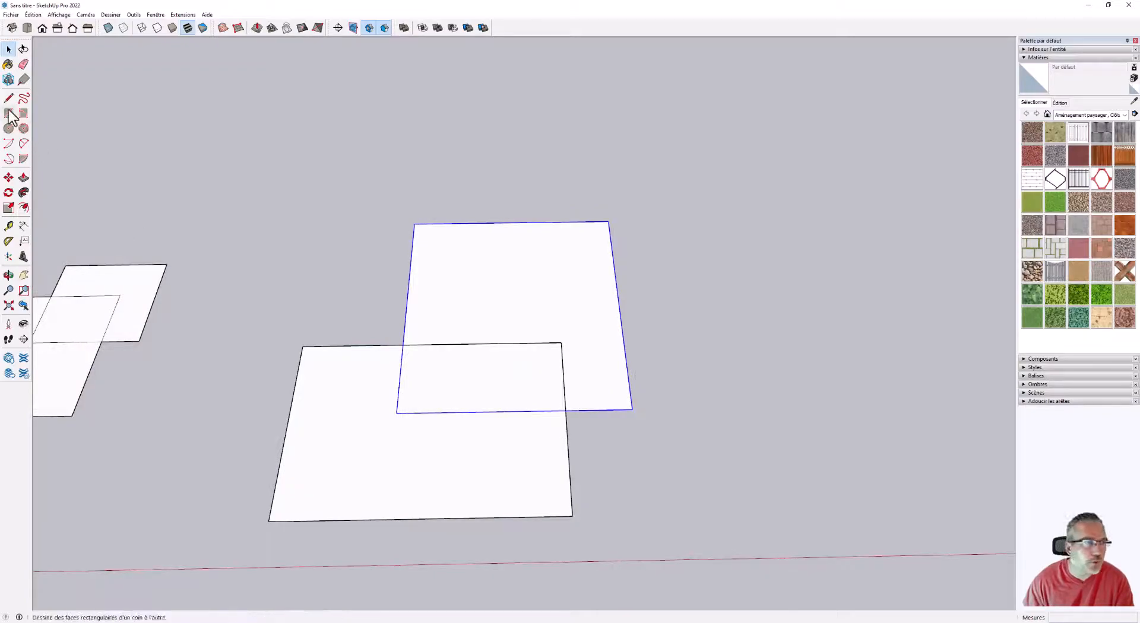
{"action": "left_click", "coordinate": [509, 189]}
{"action": "left_click", "coordinate": [732, 302]}
{"action": "scroll", "coordinate": [682, 247], "scroll_direction": "up", "scroll_amount": 2}
{"action": "key", "text": "space"}
{"action": "left_click", "coordinate": [654, 248]}
{"action": "right_click", "coordinate": [655, 247]}
{"action": "left_click", "coordinate": [690, 326]}
{"action": "scroll", "coordinate": [630, 250], "scroll_direction": "down", "scroll_amount": 2}
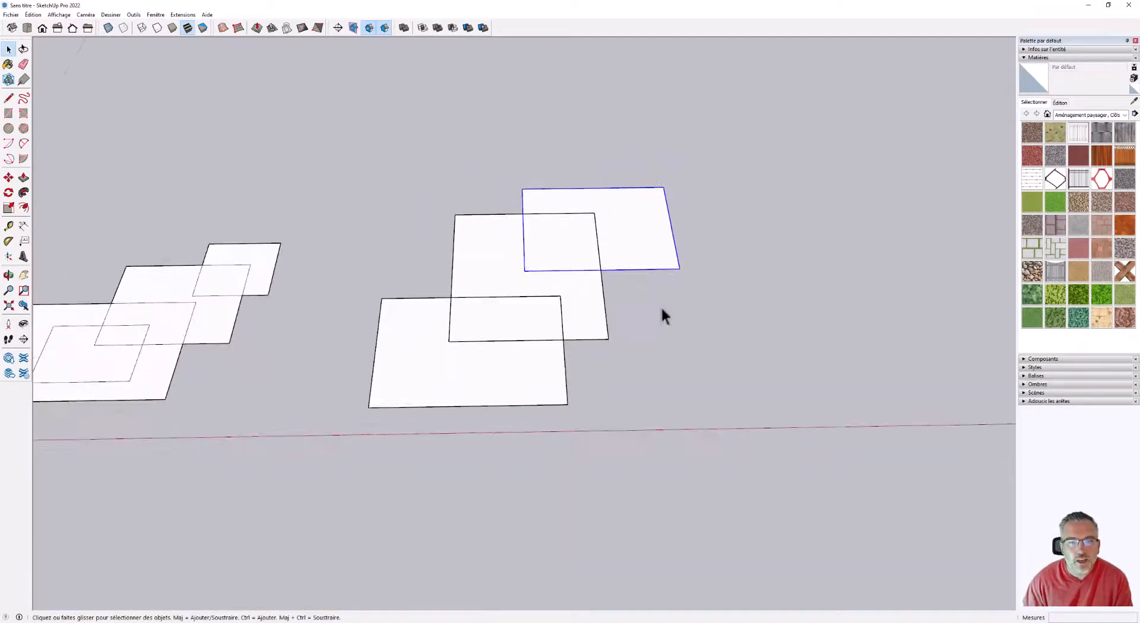
Move the group nearest the red axis across the middle group and set it down overlapping that group's near corner.
{"action": "scroll", "coordinate": [653, 307], "scroll_direction": "up", "scroll_amount": 1}
{"action": "middle_click_drag", "start_coordinate": [649, 287], "coordinate": [642, 447]}
{"action": "scroll", "coordinate": [645, 338], "scroll_direction": "down", "scroll_amount": 2}
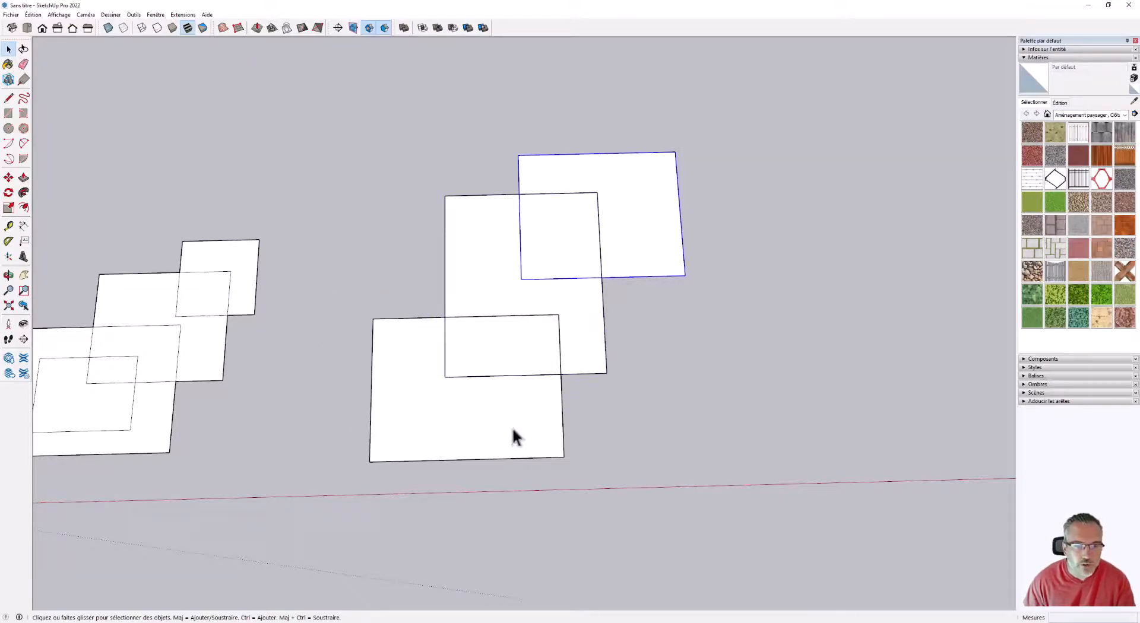
{"action": "key", "text": "m"}
{"action": "left_click", "coordinate": [310, 461]}
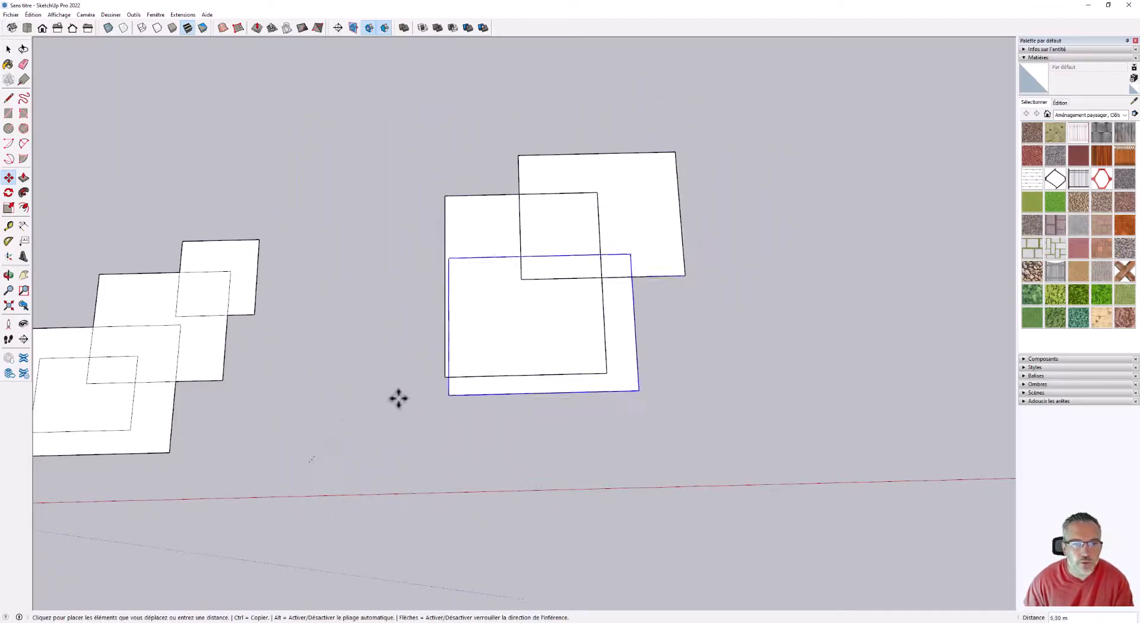
{"action": "scroll", "coordinate": [459, 315], "scroll_direction": "down", "scroll_amount": 3}
{"action": "scroll", "coordinate": [443, 368], "scroll_direction": "up", "scroll_amount": 2}
{"action": "left_click", "coordinate": [440, 382]}
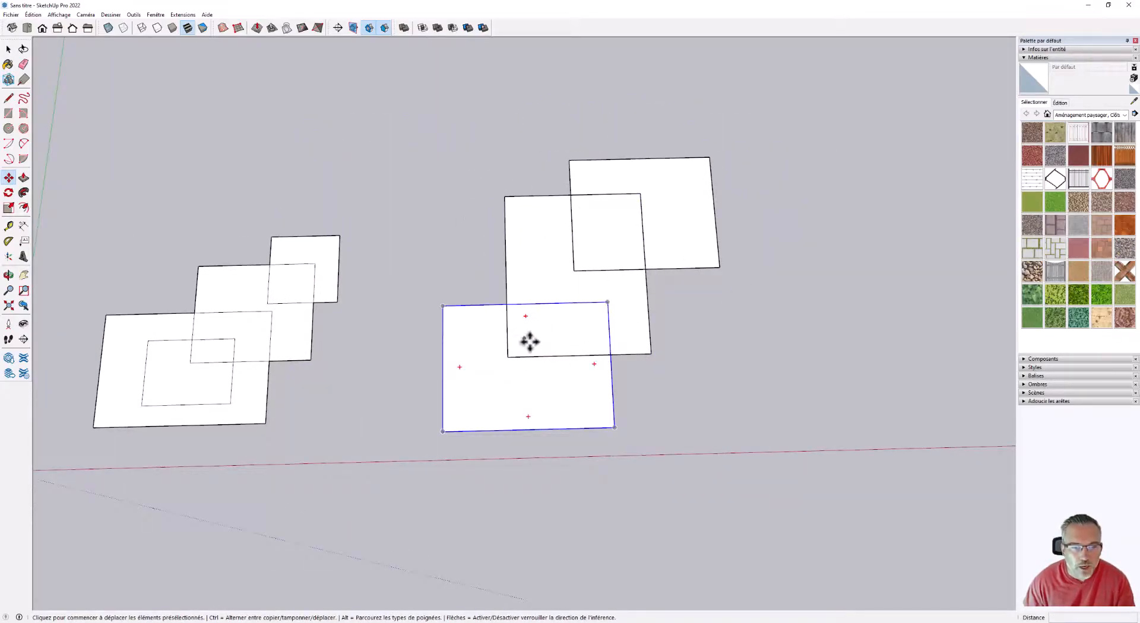
Try to move the large ungrouped rectangle with its outer face and bounding edges selected.
{"action": "scroll", "coordinate": [144, 361], "scroll_direction": "up", "scroll_amount": 2}
{"action": "key", "text": "space"}
{"action": "double_click", "coordinate": [279, 411]}
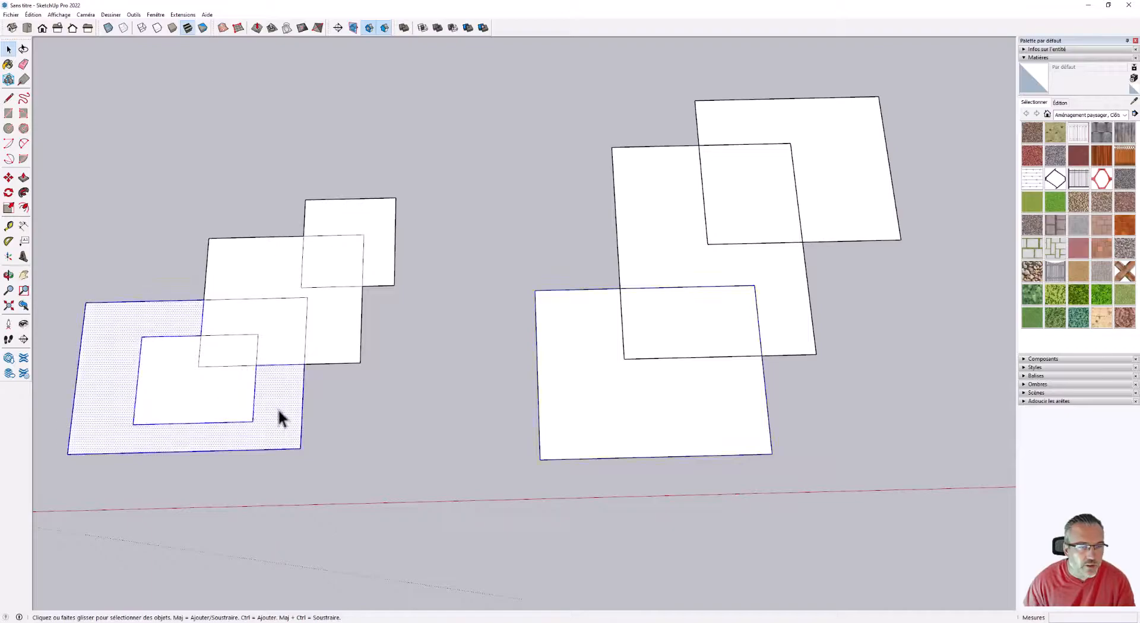
{"action": "key", "text": "m"}
{"action": "left_click", "coordinate": [422, 472]}
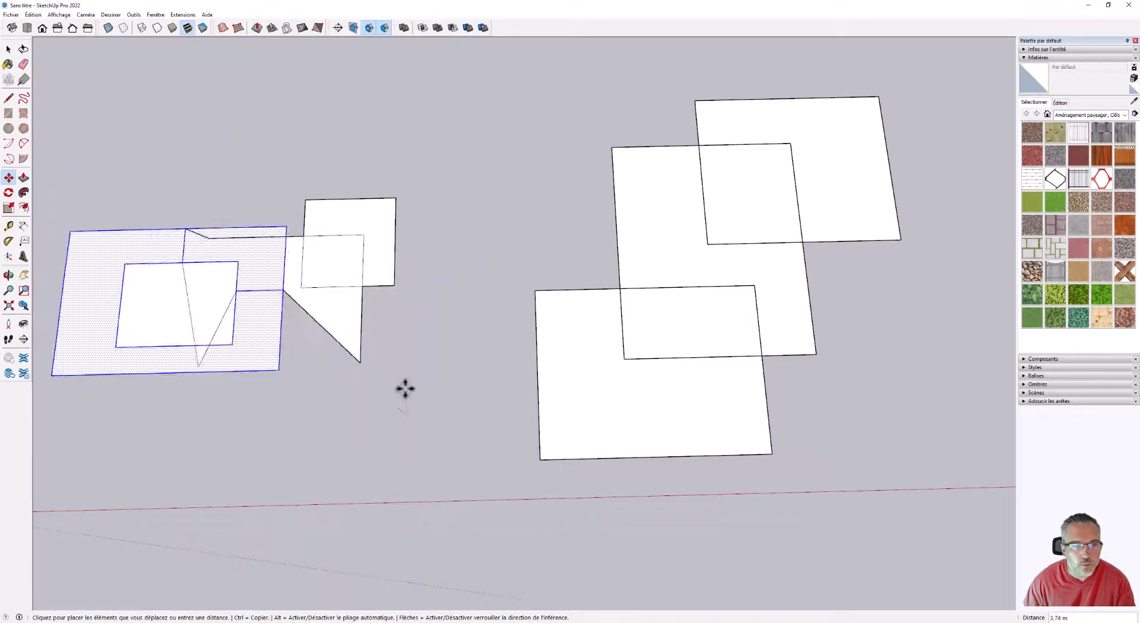
{"action": "key", "text": "Escape"}
Try to move the grouped rectangle nearest the red axis over the middle group again.
{"action": "key", "text": "space"}
{"action": "left_click", "coordinate": [638, 435]}
{"action": "left_click", "coordinate": [9, 178]}
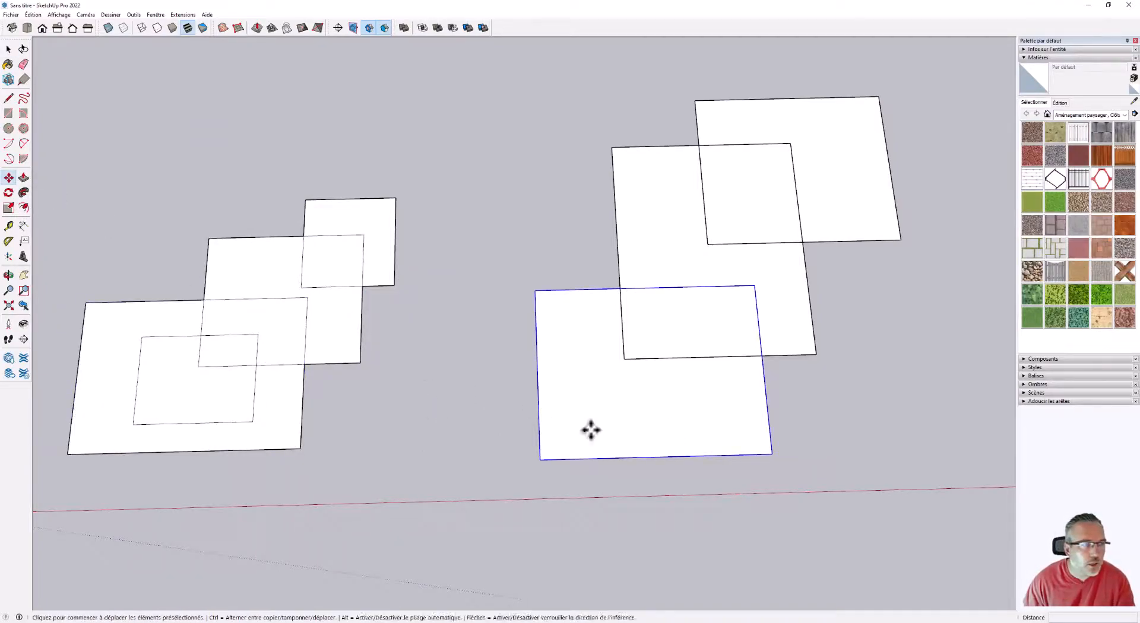
{"action": "left_click", "coordinate": [809, 507]}
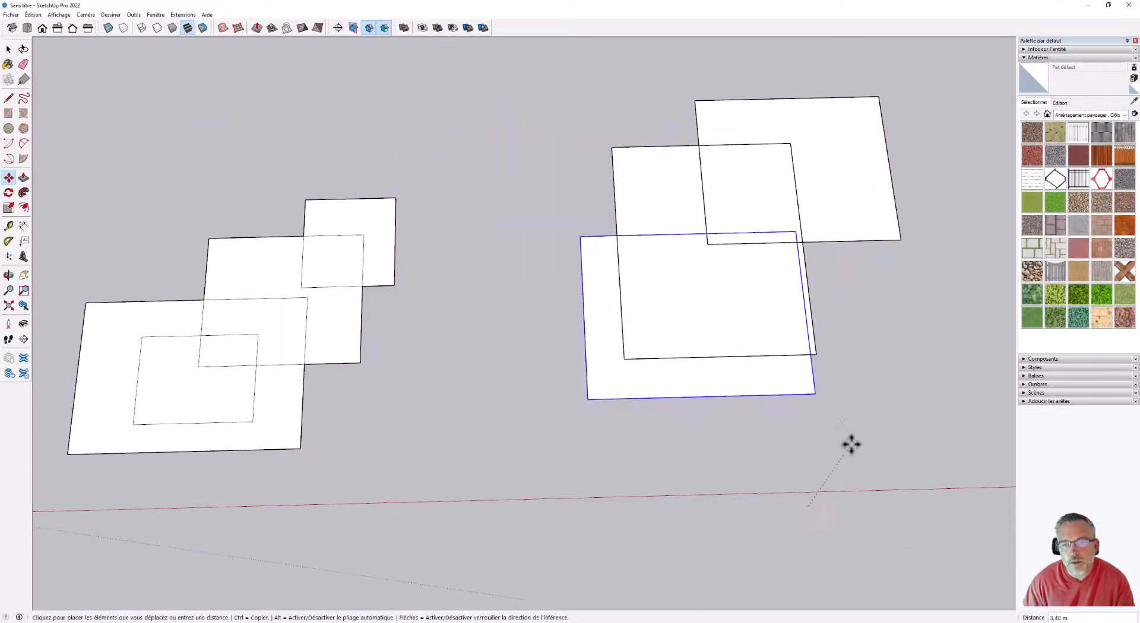
{"action": "key", "text": "Escape"}
Examine the ungrouped and grouped sets of rectangles side by side from low perspective angles.
{"action": "scroll", "coordinate": [669, 341], "scroll_direction": "down", "scroll_amount": 3}
{"action": "middle_click_drag", "start_coordinate": [669, 340], "coordinate": [648, 208]}
{"action": "scroll", "coordinate": [842, 389], "scroll_direction": "up", "scroll_amount": 3}
{"action": "middle_click_drag", "start_coordinate": [822, 348], "coordinate": [723, 247]}
{"action": "scroll", "coordinate": [722, 247], "scroll_direction": "up", "scroll_amount": 1}
{"action": "scroll", "coordinate": [684, 243], "scroll_direction": "down", "scroll_amount": 4}
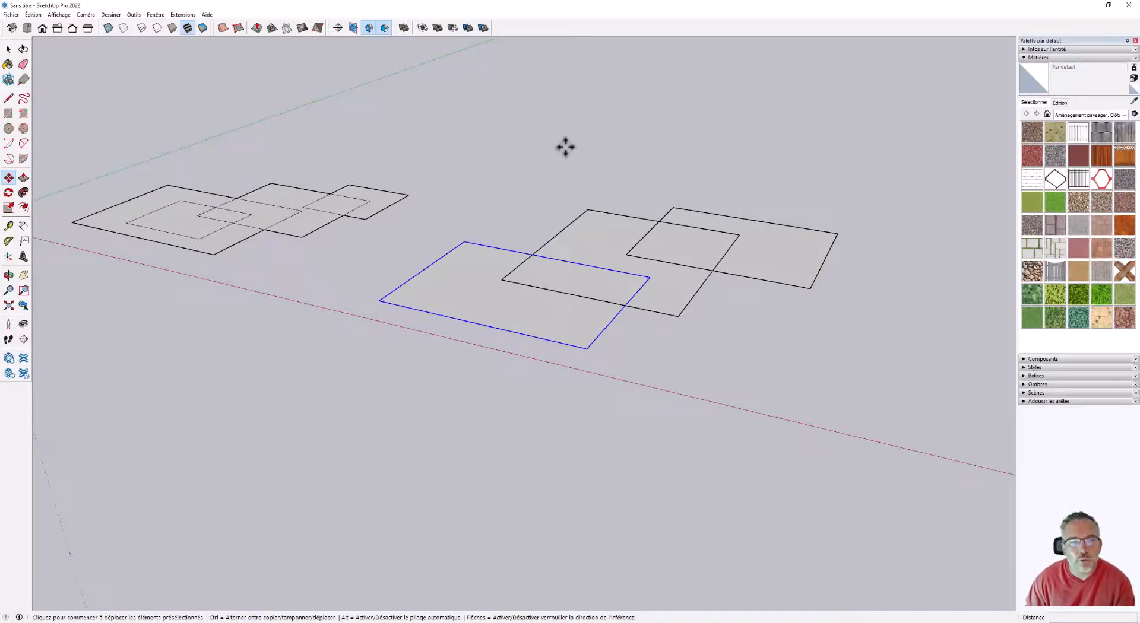
{"action": "middle_click_drag", "start_coordinate": [453, 214], "coordinate": [565, 325]}
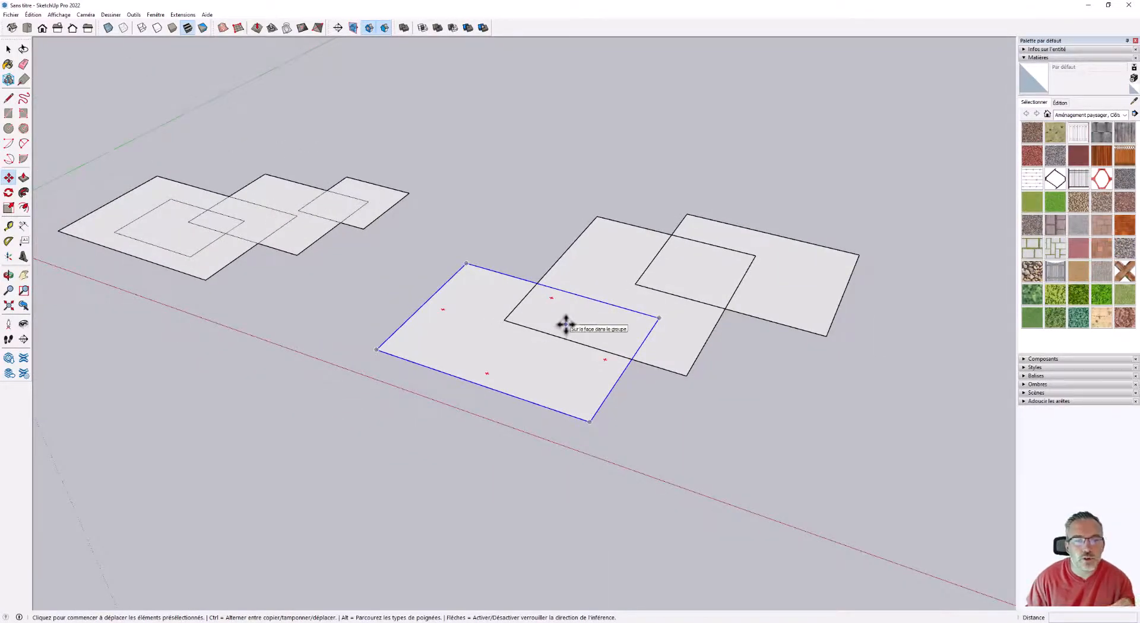
{"action": "mouse_move", "coordinate": [558, 303]}
{"action": "middle_mouse_down"}
{"action": "mouse_move", "coordinate": [553, 321]}
{"action": "mouse_move", "coordinate": [567, 326]}
{"action": "mouse_move", "coordinate": [541, 303]}
{"action": "mouse_move", "coordinate": [558, 297]}
{"action": "middle_mouse_up"}
{"action": "key", "text": "m"}
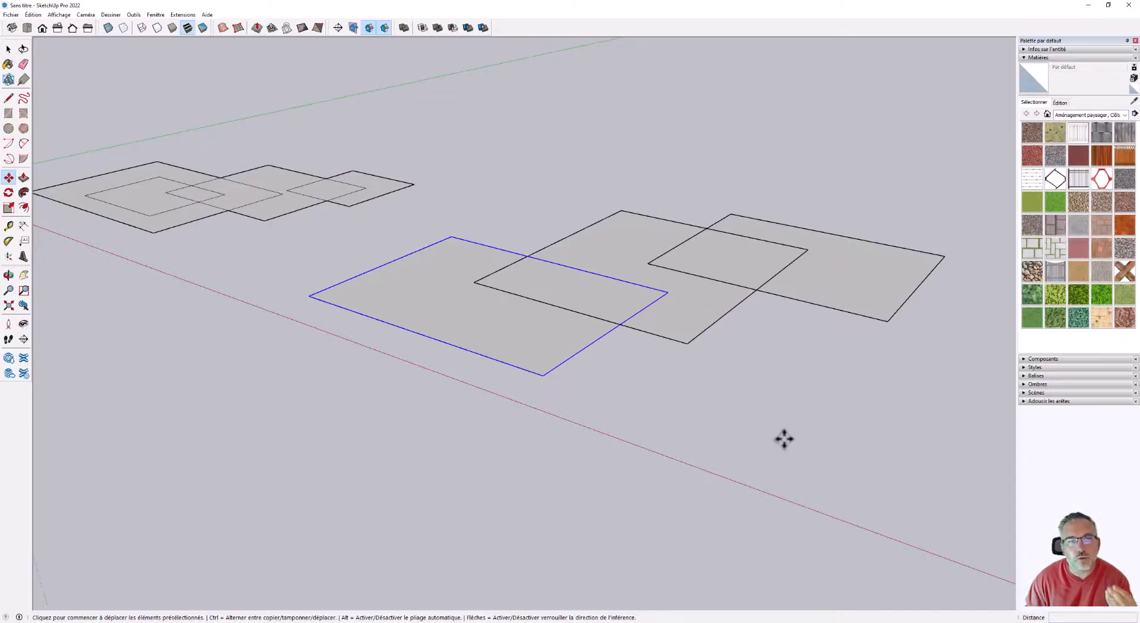
Select all the grouped and ungrouped demonstration rectangles and delete them.
{"action": "left_click", "coordinate": [8, 49]}
{"action": "scroll", "coordinate": [635, 408], "scroll_direction": "down", "scroll_amount": 4}
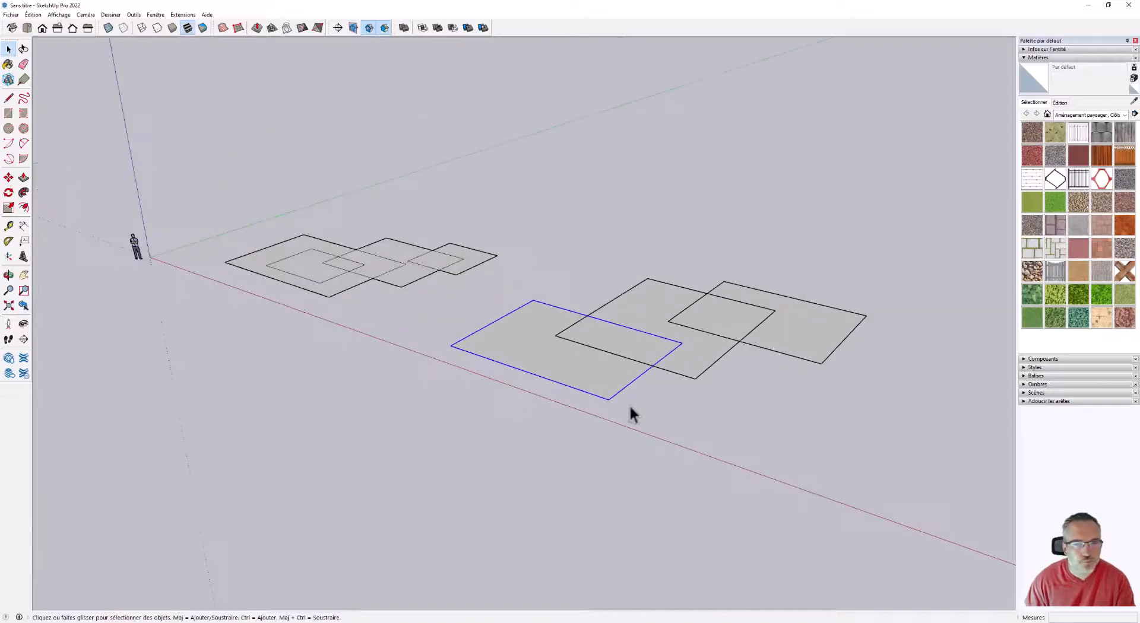
{"action": "left_click_drag", "start_coordinate": [343, 225], "coordinate": [343, 225]}
{"action": "key", "text": "Delete"}
In a top view, draw a 0.4 by 0.4 m square on the ground near the origin.
{"action": "middle_click_drag", "start_coordinate": [628, 450], "coordinate": [273, 389]}
{"action": "scroll", "coordinate": [419, 233], "scroll_direction": "up", "scroll_amount": 5}
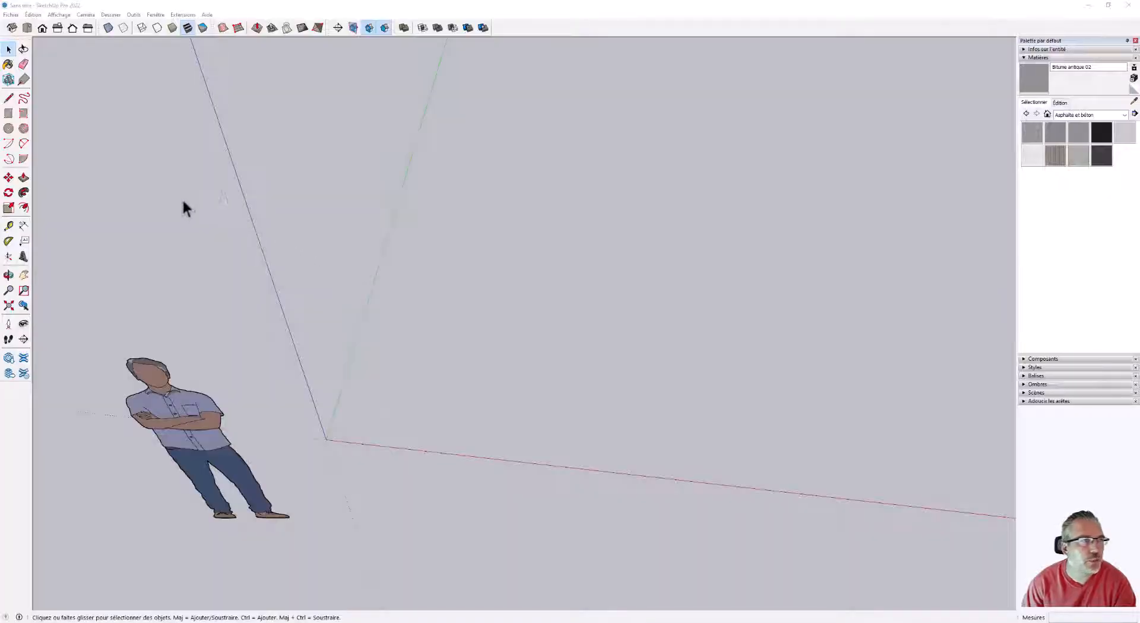
{"action": "left_click", "coordinate": [28, 29]}
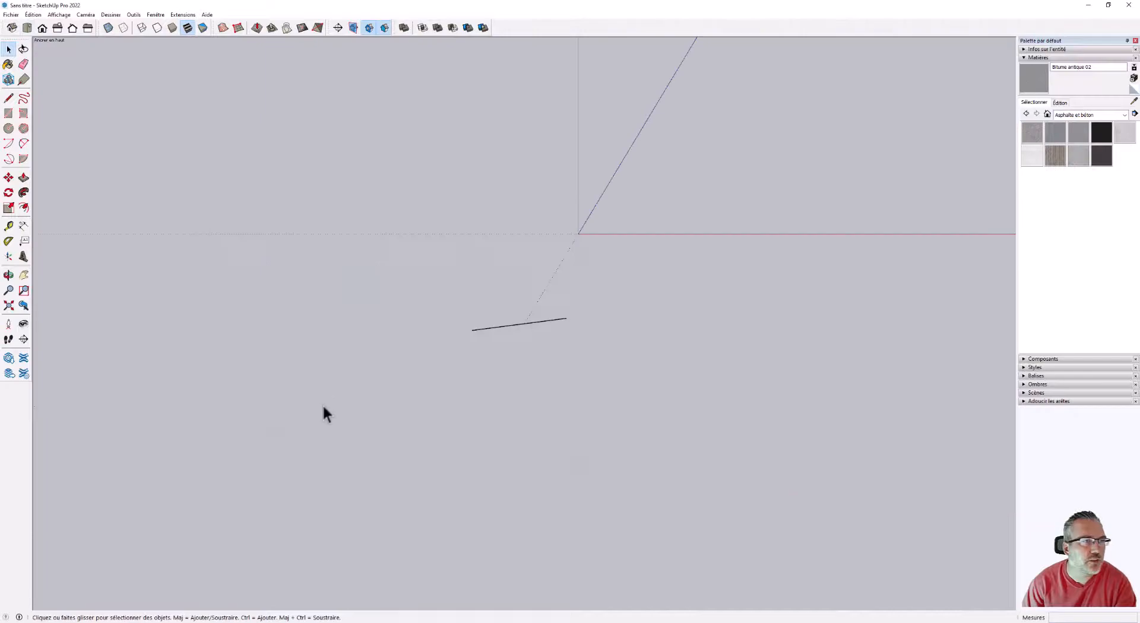
{"action": "scroll", "coordinate": [322, 404], "scroll_direction": "down", "scroll_amount": 5}
{"action": "scroll", "coordinate": [492, 297], "scroll_direction": "up", "scroll_amount": 5}
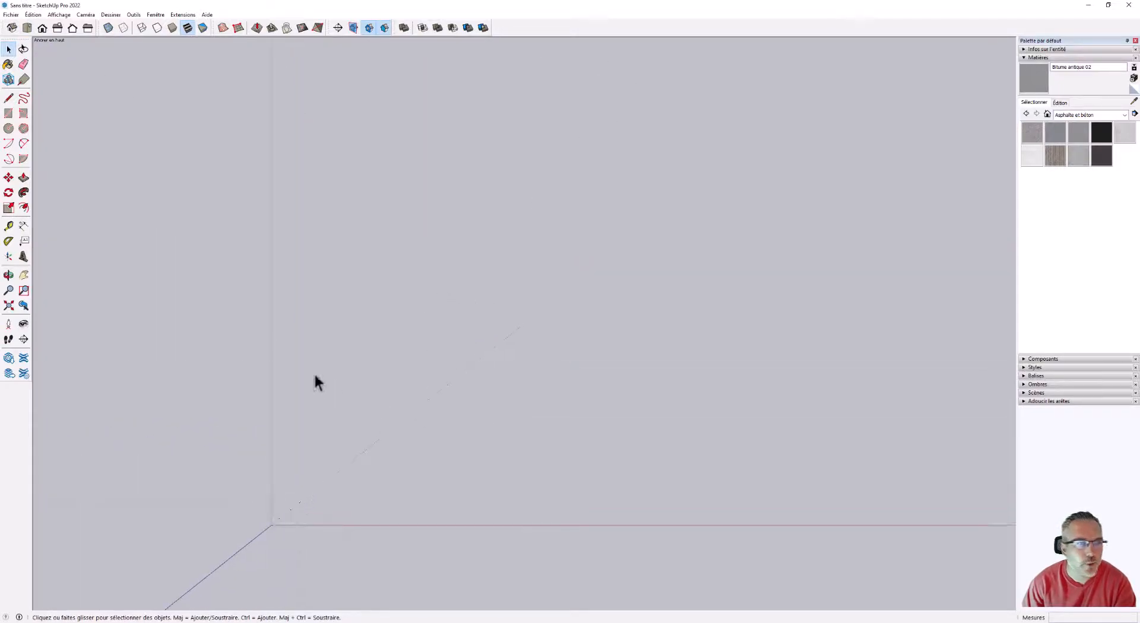
{"action": "left_click", "coordinate": [8, 113]}
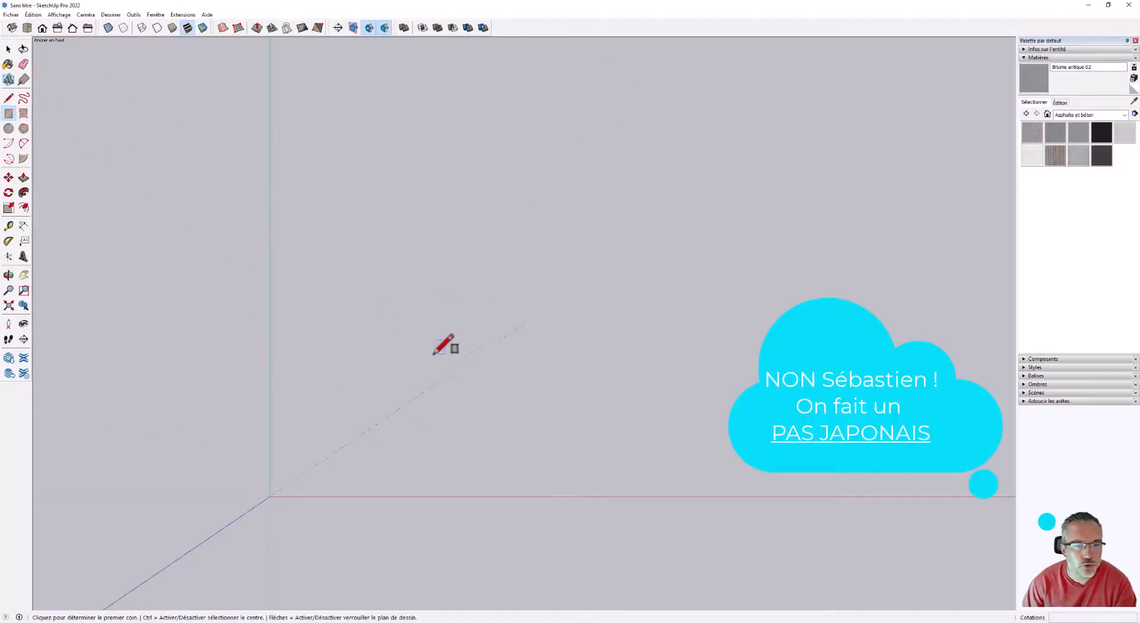
{"action": "left_click", "coordinate": [411, 312]}
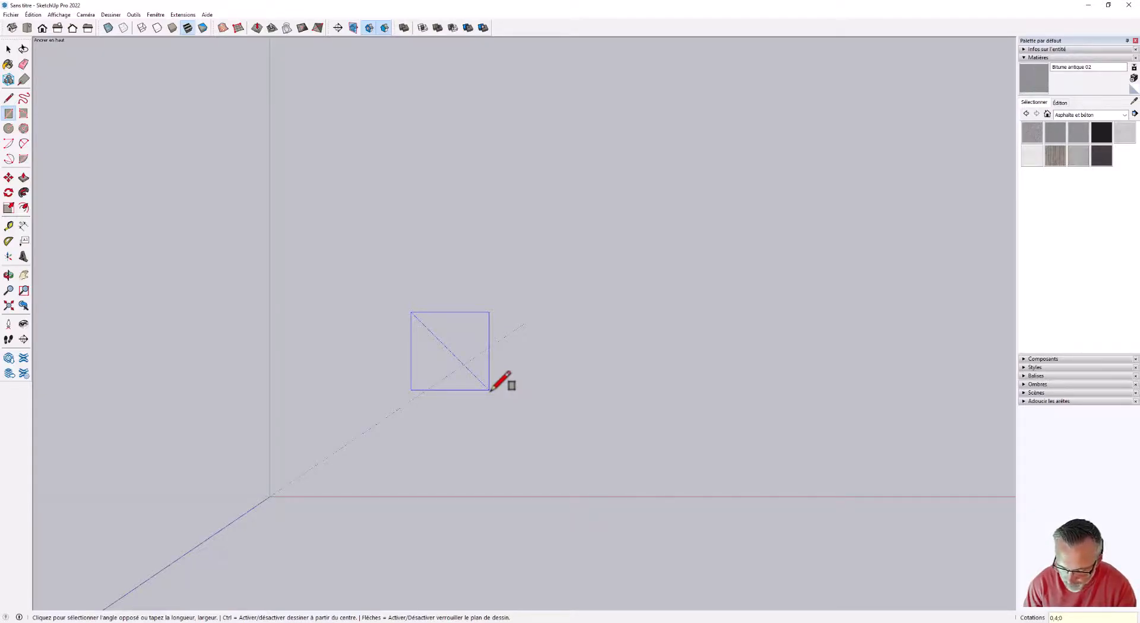
{"action": "key", "text": "Return"}
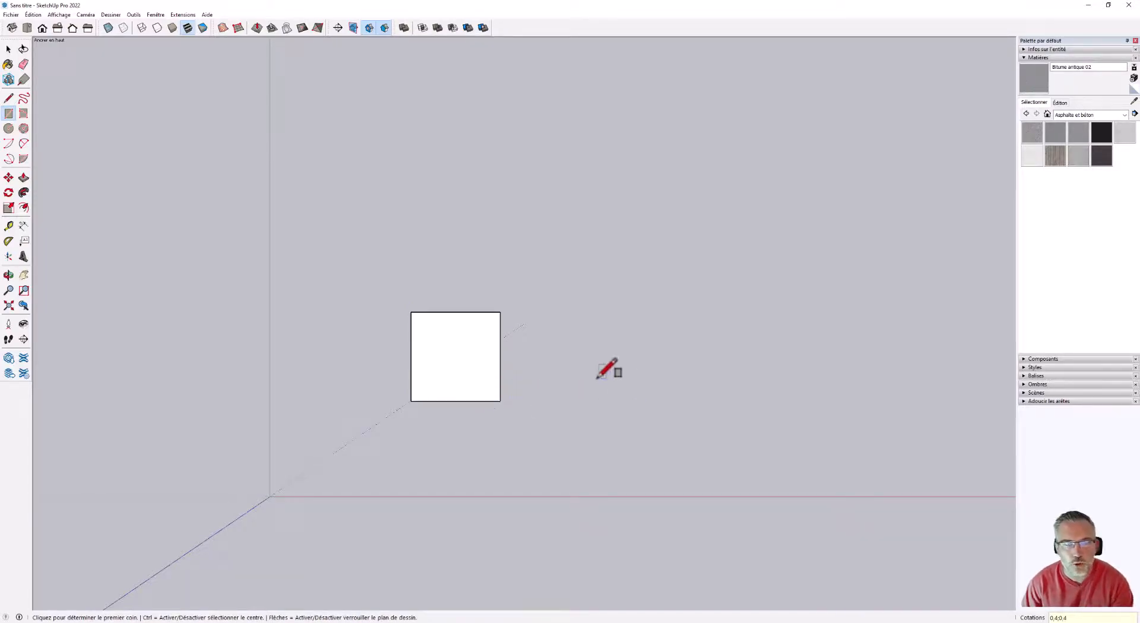
Push/Pull the square's face up by 0.04 m to form a stepping-stone slab.
{"action": "scroll", "coordinate": [425, 343], "scroll_direction": "down", "scroll_amount": 1}
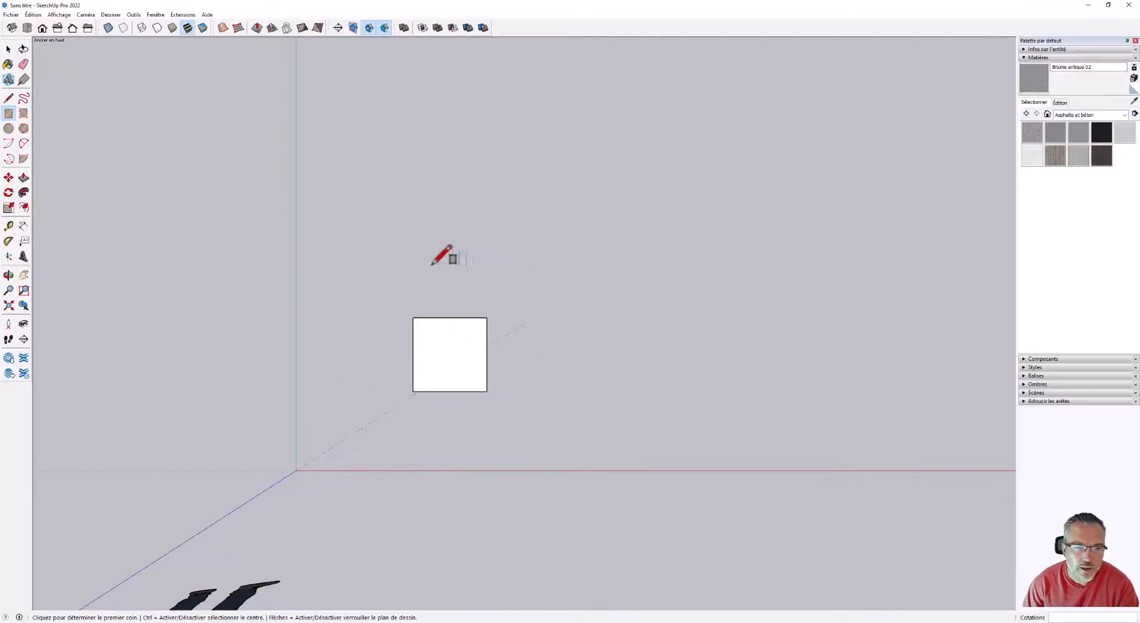
{"action": "middle_click_drag", "start_coordinate": [504, 403], "coordinate": [499, 270]}
{"action": "scroll", "coordinate": [402, 290], "scroll_direction": "up", "scroll_amount": 3}
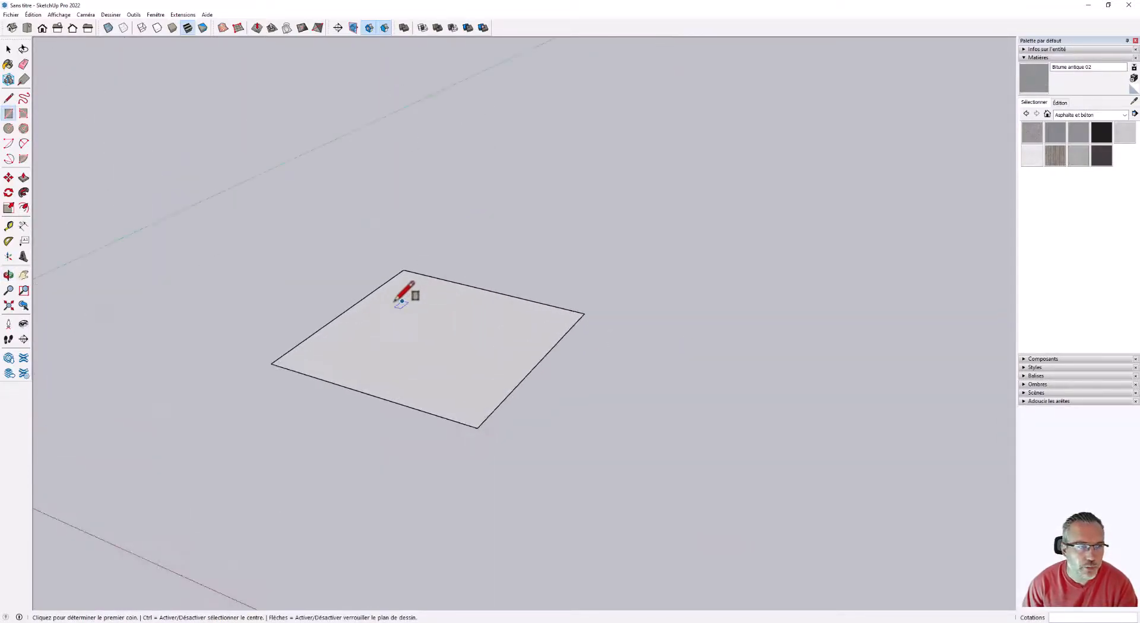
{"action": "left_click", "coordinate": [23, 178]}
{"action": "scroll", "coordinate": [460, 338], "scroll_direction": "up", "scroll_amount": 3}
{"action": "left_click", "coordinate": [473, 358]}
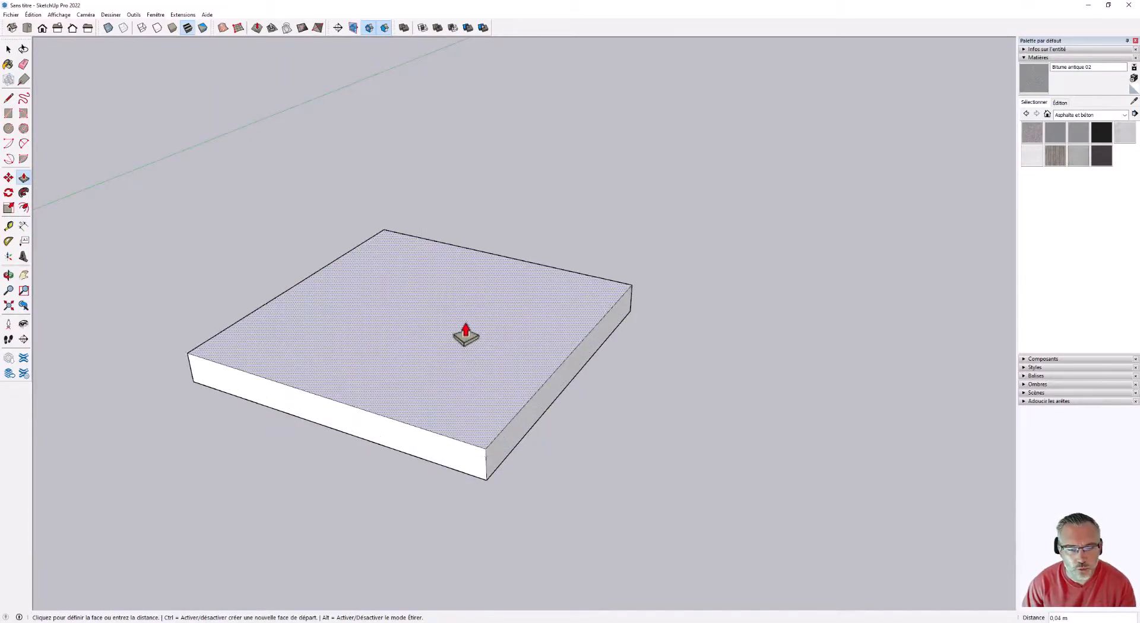
{"action": "left_click", "coordinate": [466, 334]}
Select the whole ungrouped slab and place a copy about 1.04 m away along the green axis.
{"action": "scroll", "coordinate": [473, 331], "scroll_direction": "down", "scroll_amount": 3}
{"action": "middle_click_drag", "start_coordinate": [473, 331], "coordinate": [603, 402]}
{"action": "scroll", "coordinate": [492, 341], "scroll_direction": "up", "scroll_amount": 2}
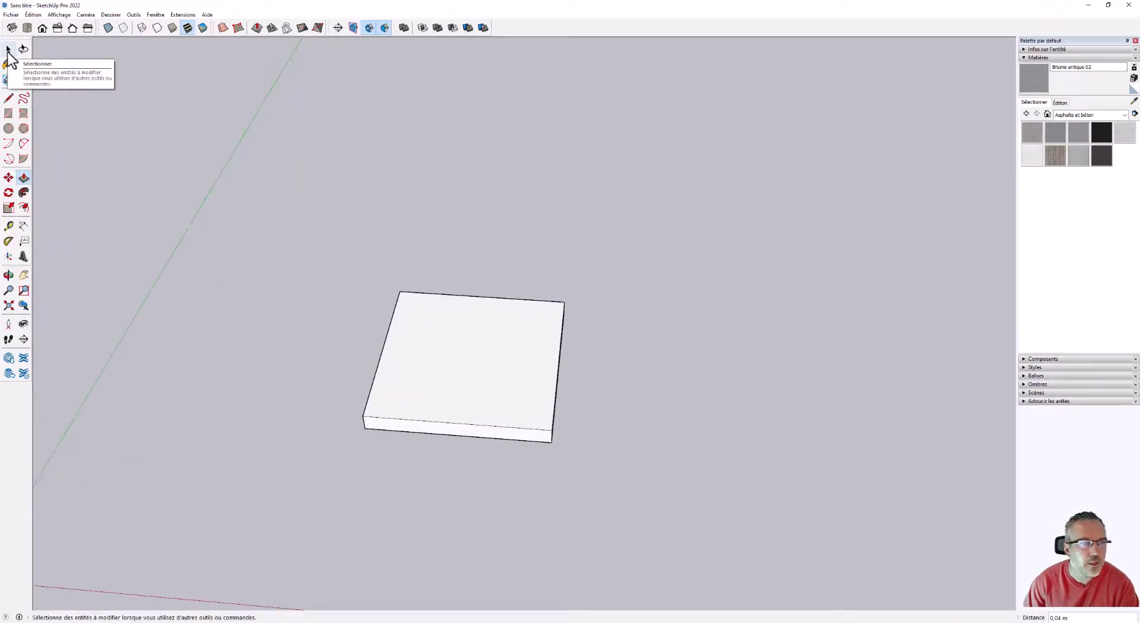
{"action": "left_click", "coordinate": [9, 50]}
{"action": "middle_click_drag", "start_coordinate": [540, 259], "coordinate": [631, 517]}
{"action": "left_click_drag", "start_coordinate": [266, 186], "coordinate": [264, 183]}
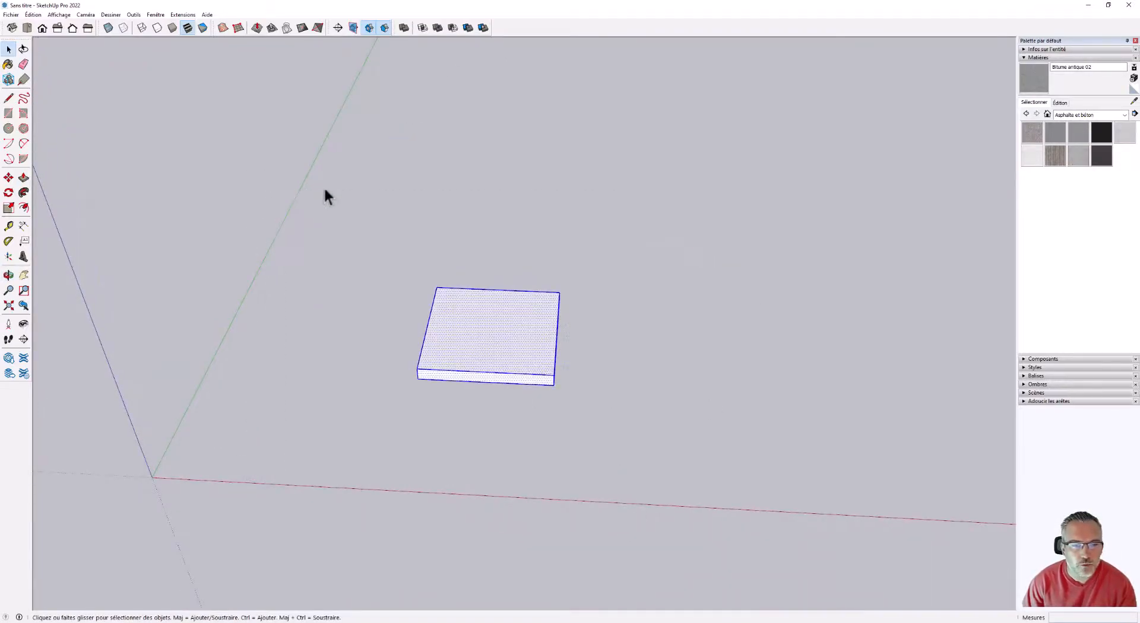
{"action": "key", "text": "m"}
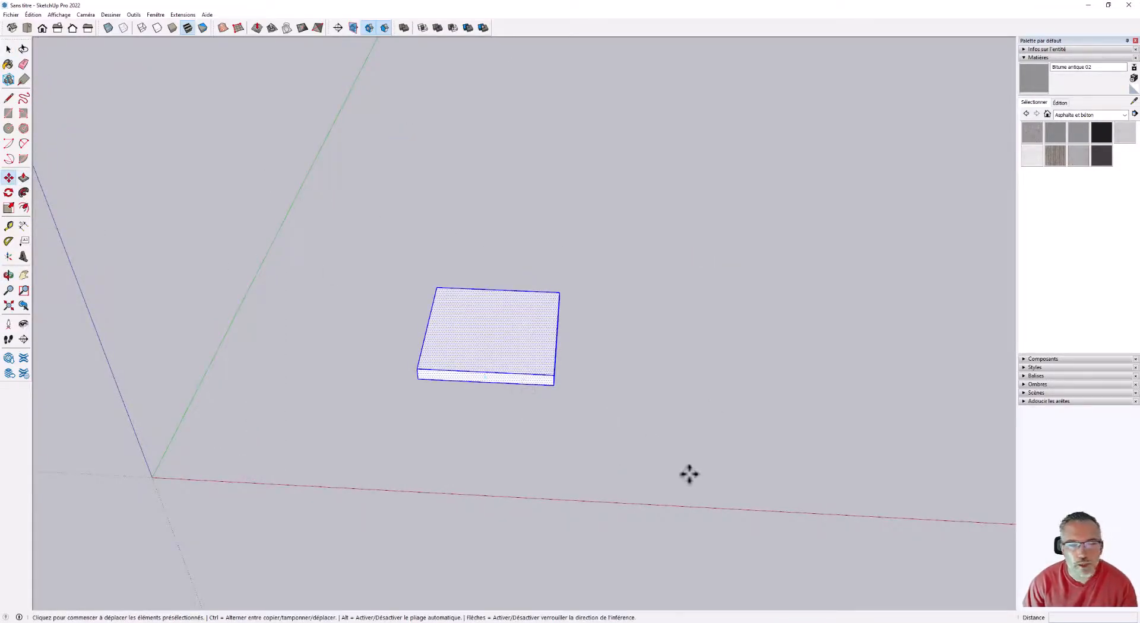
{"action": "left_click", "coordinate": [689, 474]}
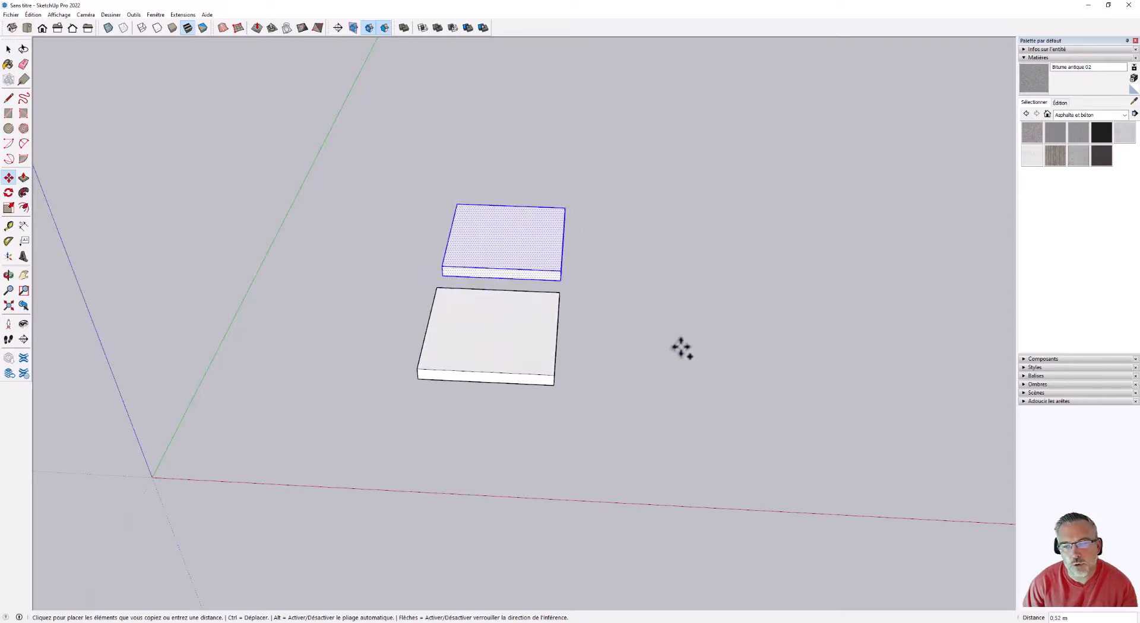
{"action": "left_click", "coordinate": [666, 255]}
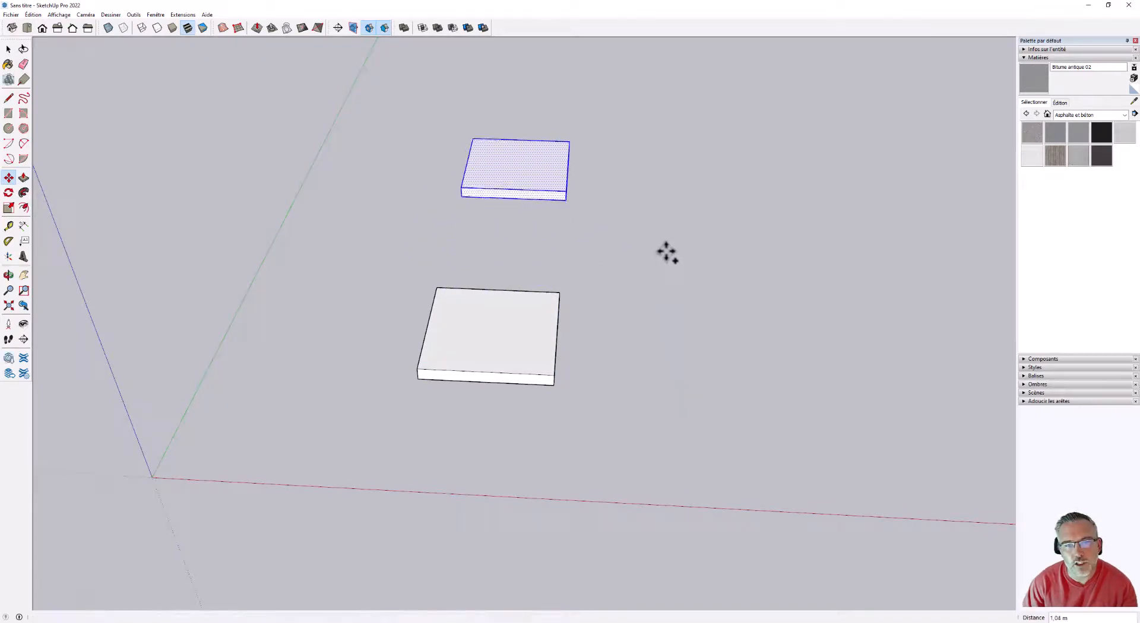
{"action": "left_click", "coordinate": [9, 49]}
Select the entire original slab nearest the red axis with a selection window, leaving its copy out.
{"action": "middle_click_drag", "start_coordinate": [578, 415], "coordinate": [574, 309]}
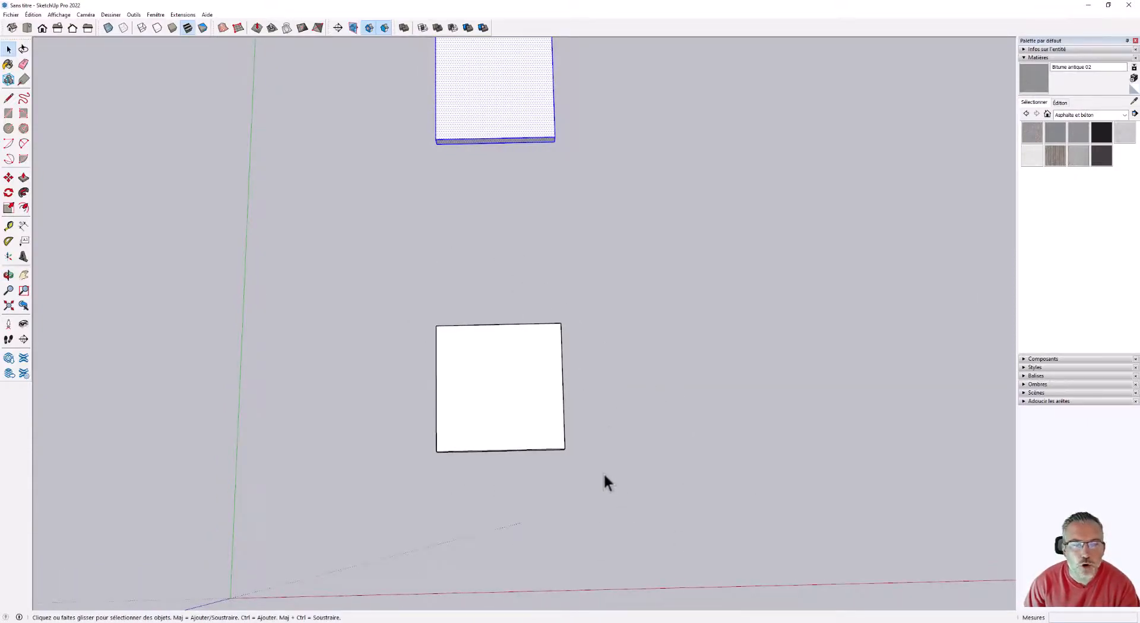
{"action": "scroll", "coordinate": [494, 387], "scroll_direction": "down", "scroll_amount": 3}
{"action": "middle_click_drag", "start_coordinate": [495, 388], "coordinate": [582, 426]}
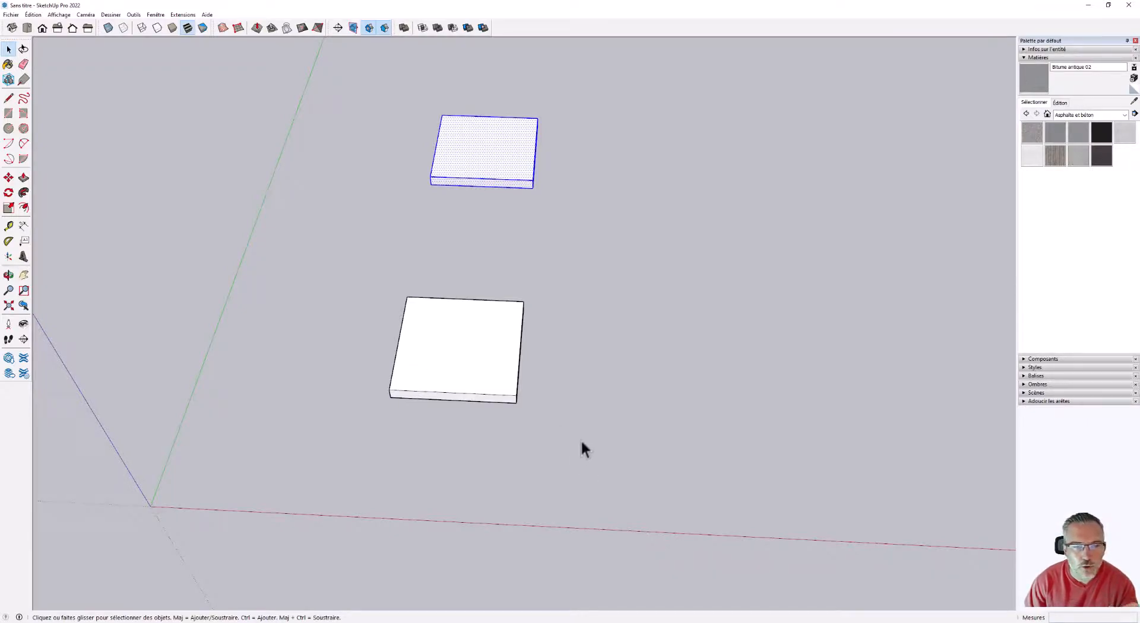
{"action": "left_click", "coordinate": [550, 423]}
{"action": "left_click_drag", "start_coordinate": [615, 463], "coordinate": [384, 313]}
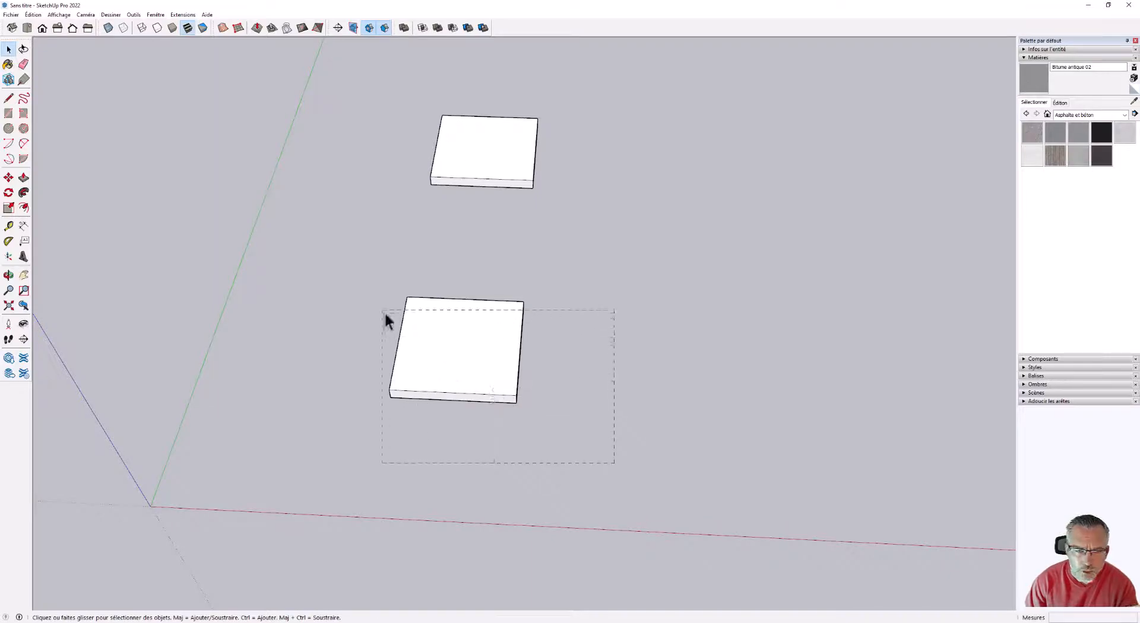
{"action": "left_click_drag", "start_coordinate": [303, 260], "coordinate": [283, 256]}
{"action": "middle_click_drag", "start_coordinate": [428, 336], "coordinate": [661, 486]}
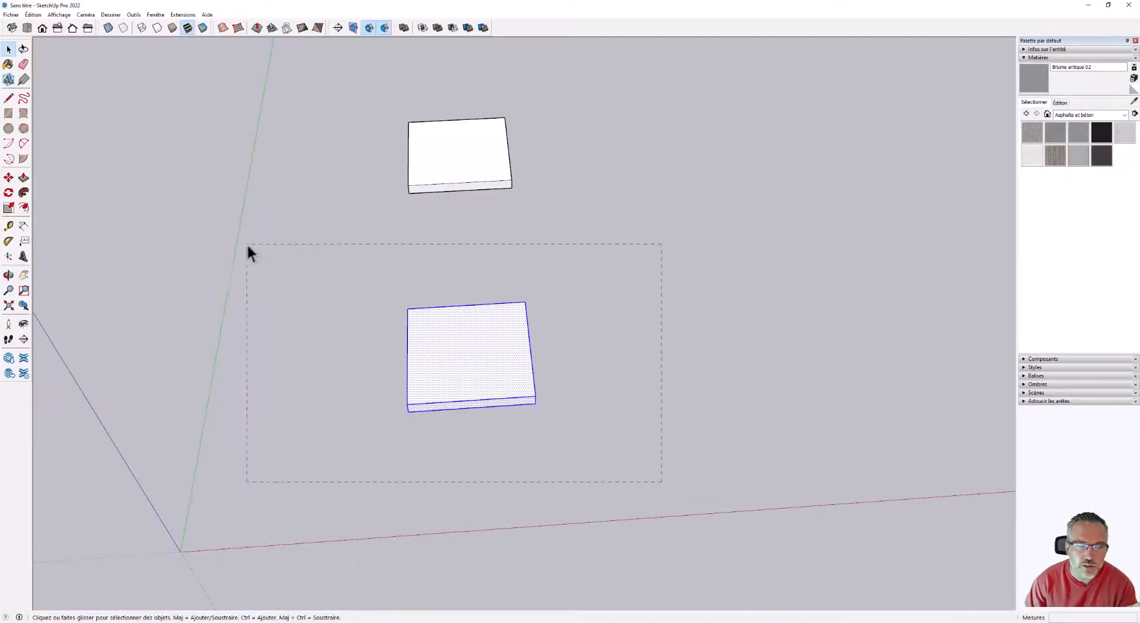
{"action": "middle_click_drag", "start_coordinate": [235, 241], "coordinate": [517, 351]}
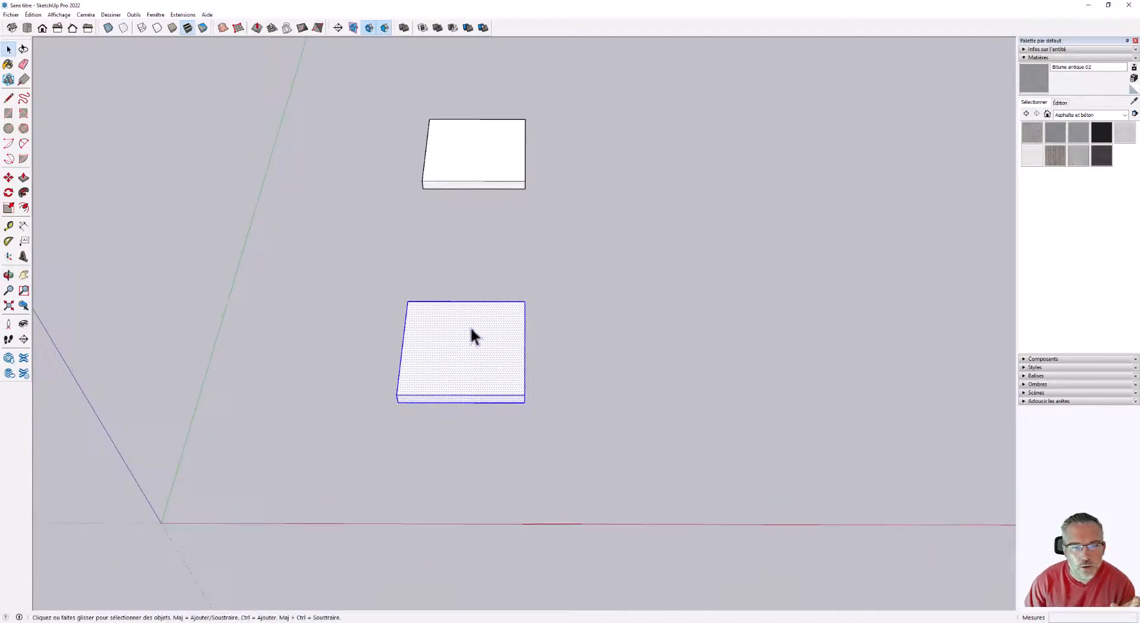
Select all connected faces and edges of the slab nearest the red axis and make them a group.
{"action": "left_click", "coordinate": [379, 396]}
{"action": "triple_click", "coordinate": [441, 354]}
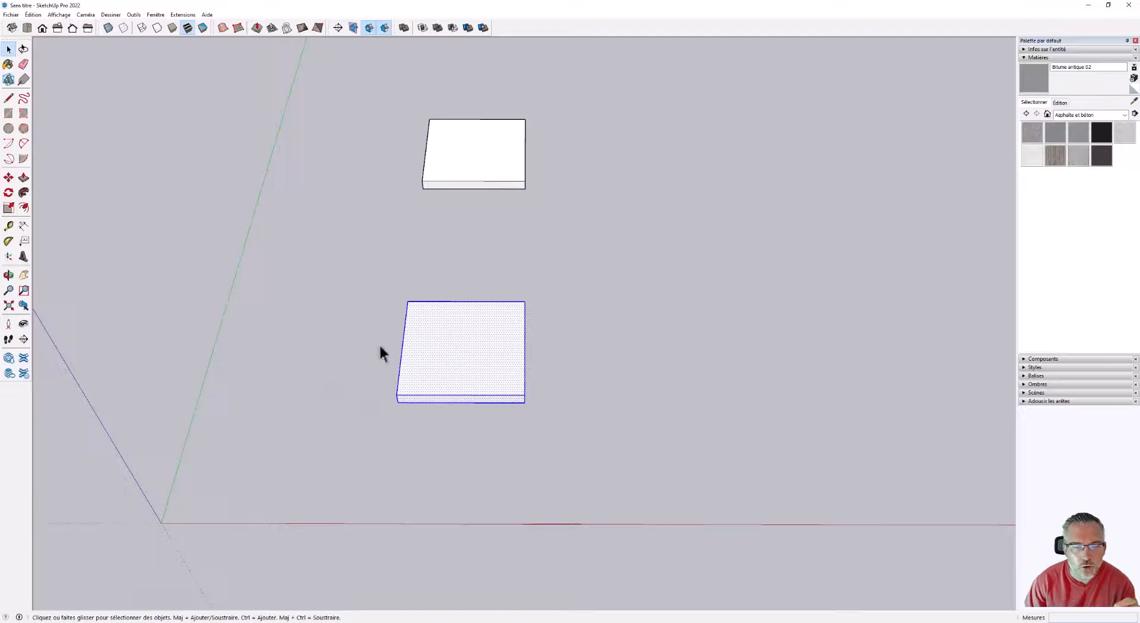
{"action": "middle_click_drag", "start_coordinate": [532, 356], "coordinate": [590, 507]}
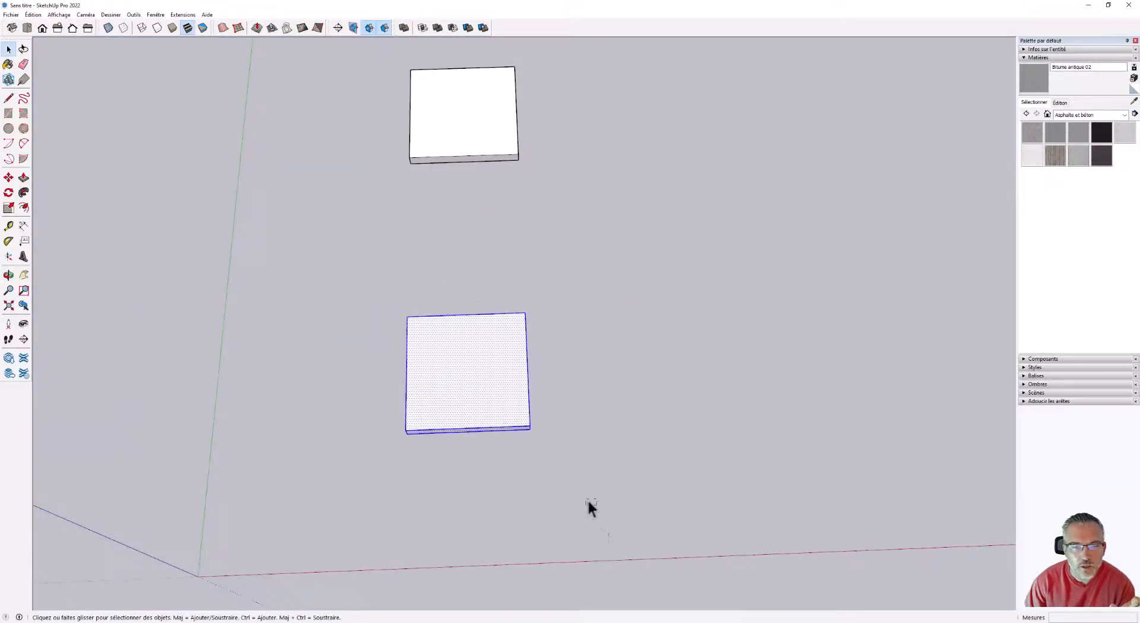
{"action": "right_click", "coordinate": [450, 349]}
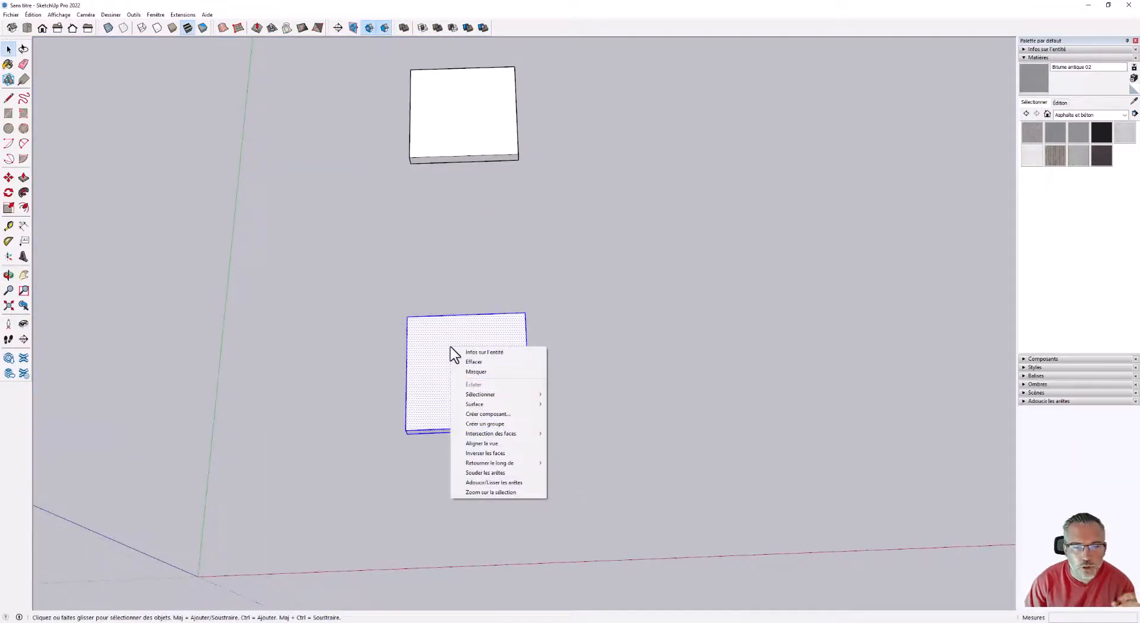
{"action": "left_click", "coordinate": [490, 424]}
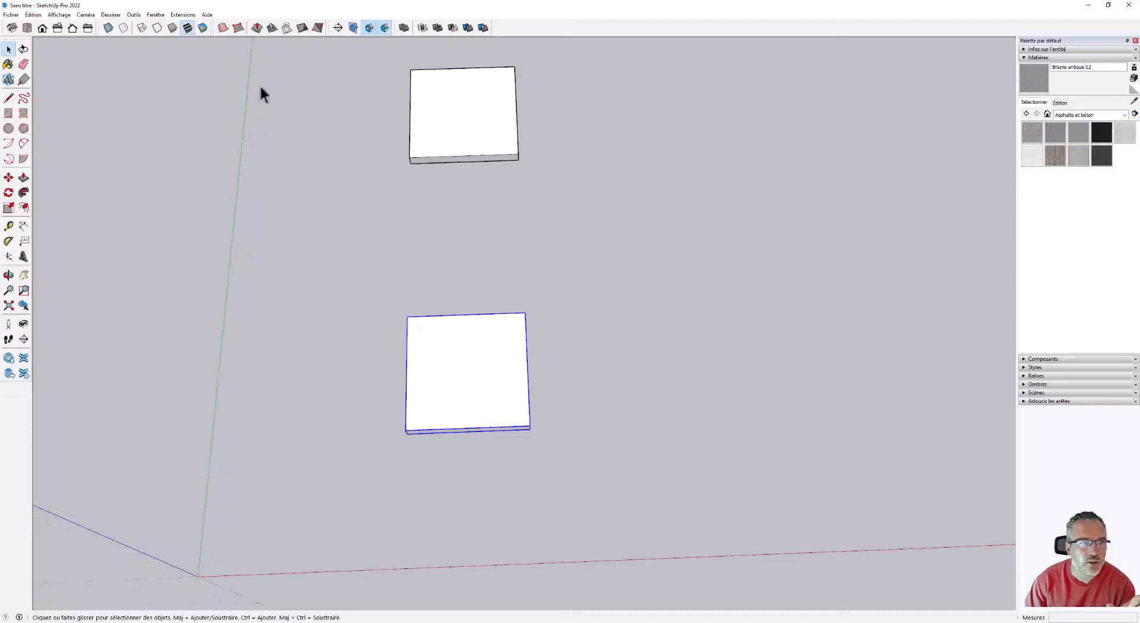
{"action": "left_click", "coordinate": [33, 15]}
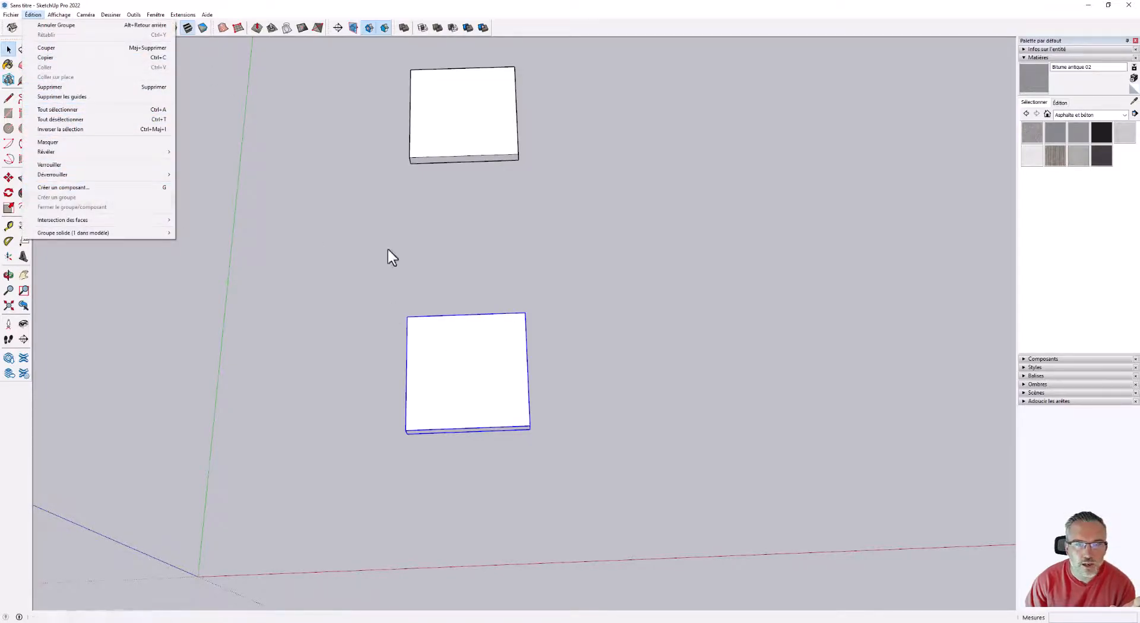
{"action": "left_click", "coordinate": [568, 353]}
{"action": "middle_click_drag", "start_coordinate": [609, 397], "coordinate": [583, 287]}
{"action": "left_click", "coordinate": [486, 335]}
{"action": "middle_click_drag", "start_coordinate": [565, 358], "coordinate": [570, 419]}
{"action": "scroll", "coordinate": [570, 419], "scroll_direction": "up", "scroll_amount": 2}
{"action": "key", "text": "m"}
{"action": "scroll", "coordinate": [318, 358], "scroll_direction": "down", "scroll_amount": 3}
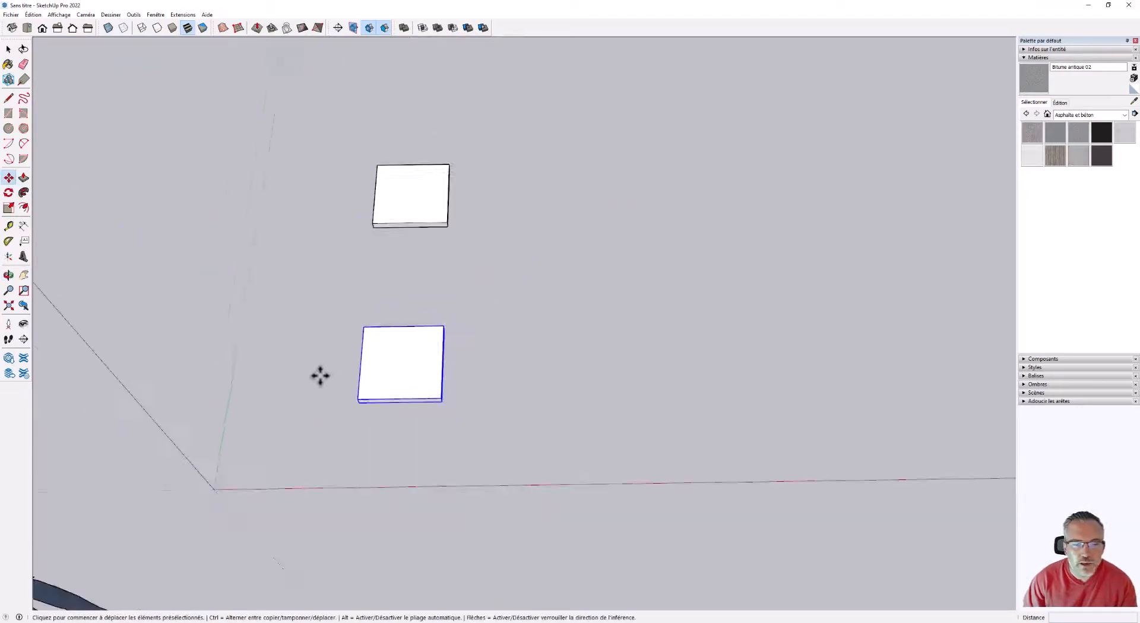
{"action": "key", "text": "ctrl"}
{"action": "left_click", "coordinate": [380, 428]}
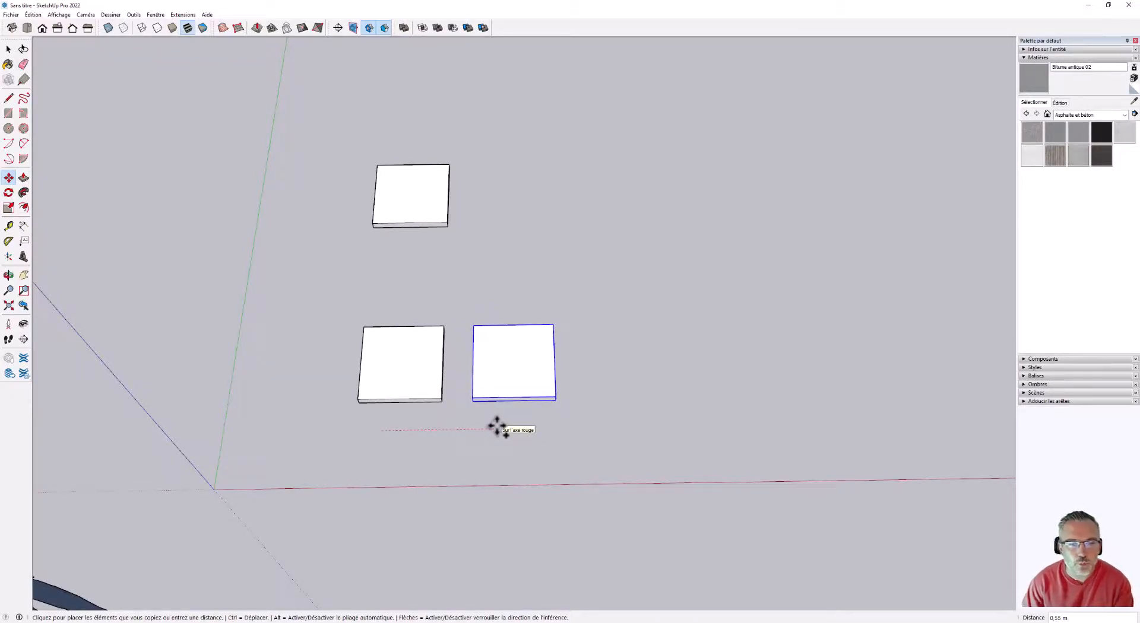
{"action": "key", "text": "Escape"}
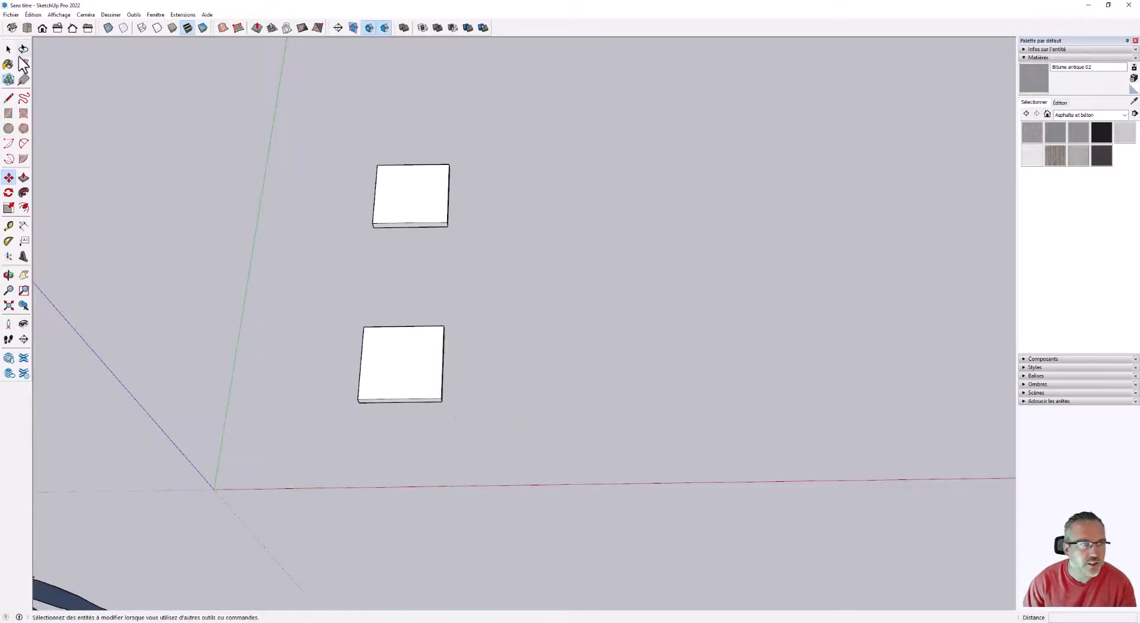
Copy the grouped slab 0.6 m along the red axis.
{"action": "key", "text": "space"}
{"action": "left_click", "coordinate": [406, 393]}
{"action": "left_click", "coordinate": [8, 178]}
{"action": "key", "text": "ctrl"}
{"action": "left_click", "coordinate": [390, 434]}
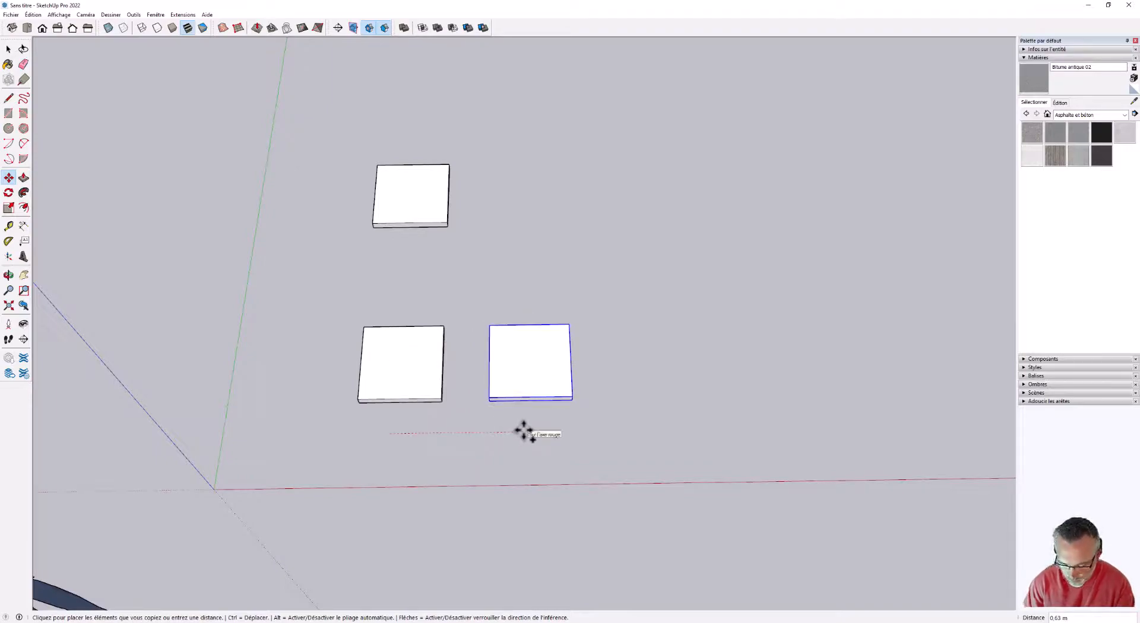
{"action": "type", "text": "0,6"}
{"action": "key", "text": "Return"}
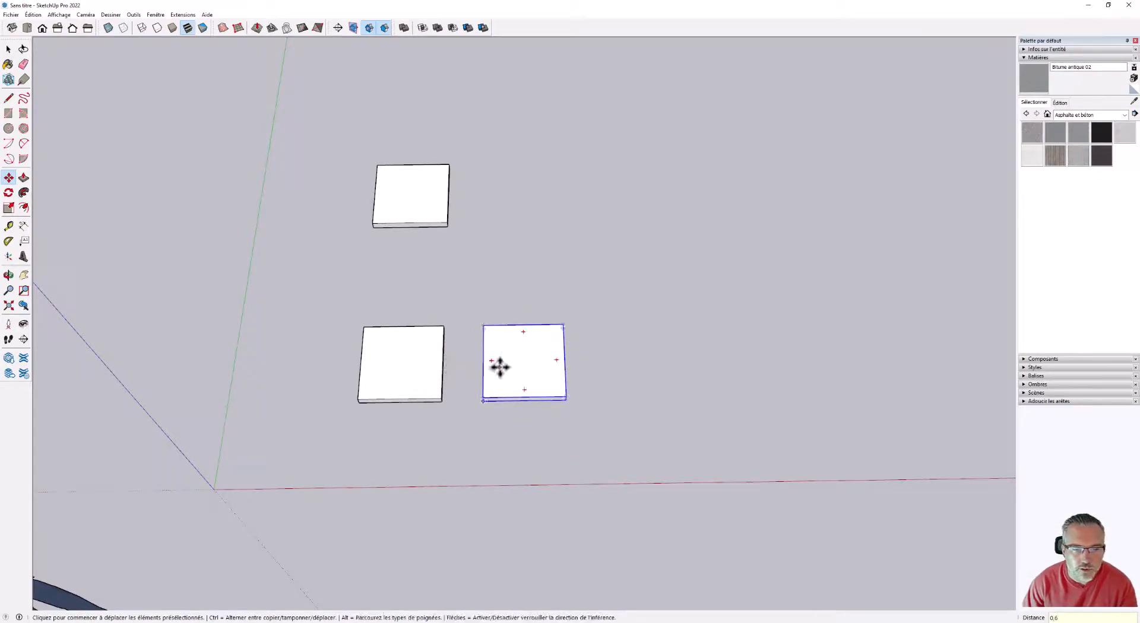
Repeat the last copy as a *2 array to add another slab at the same spacing.
{"action": "scroll", "coordinate": [601, 377], "scroll_direction": "up", "scroll_amount": 2}
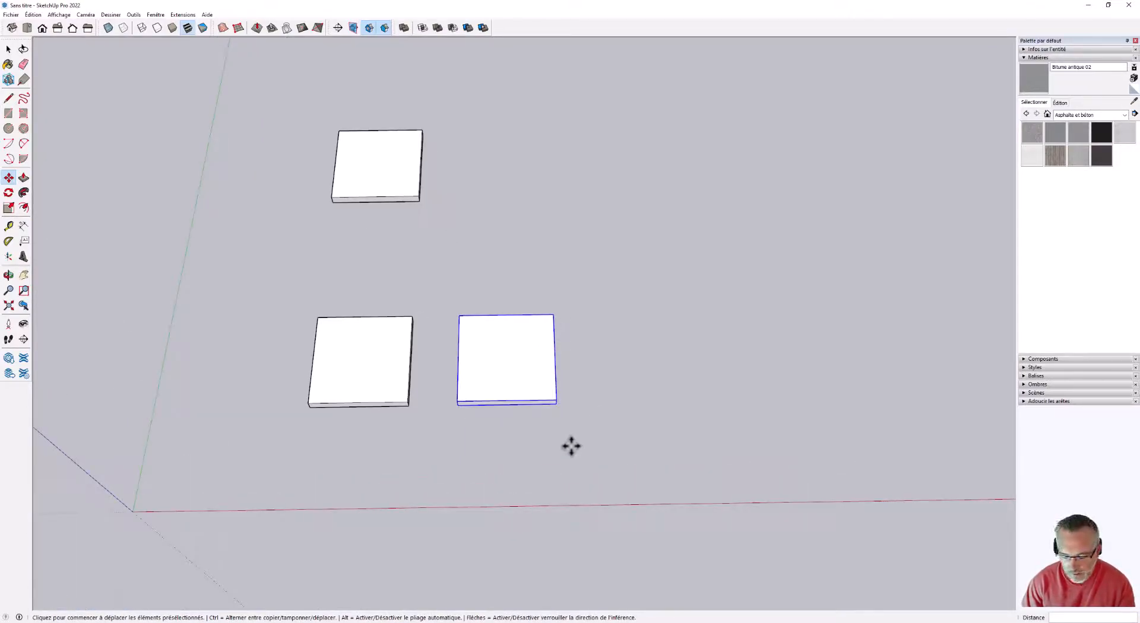
{"action": "type", "text": "*2"}
{"action": "key", "text": "Return"}
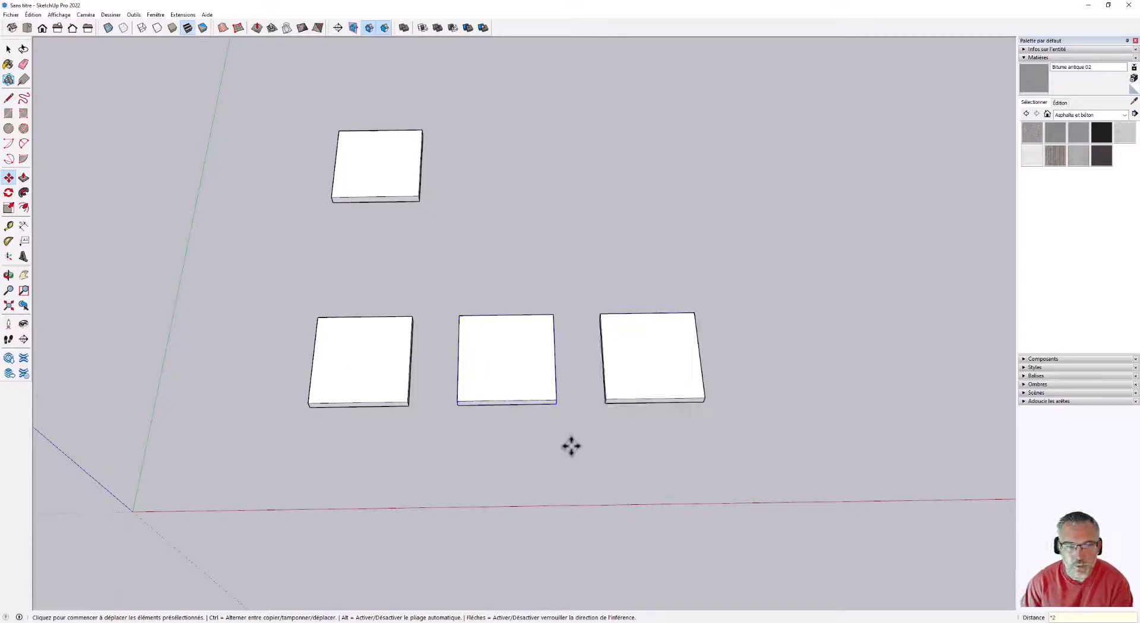
Select the entire loose slab farthest from the red axis with a selection window.
{"action": "scroll", "coordinate": [440, 397], "scroll_direction": "down", "scroll_amount": 3}
{"action": "scroll", "coordinate": [562, 386], "scroll_direction": "up", "scroll_amount": 2}
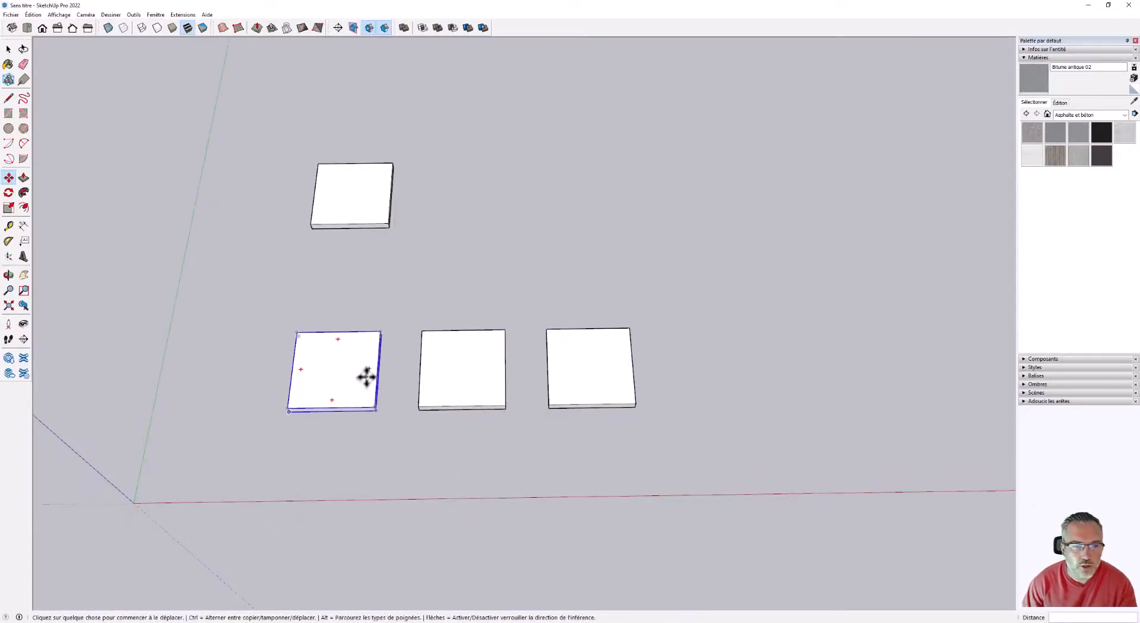
{"action": "middle_click_drag", "start_coordinate": [366, 377], "coordinate": [358, 366]}
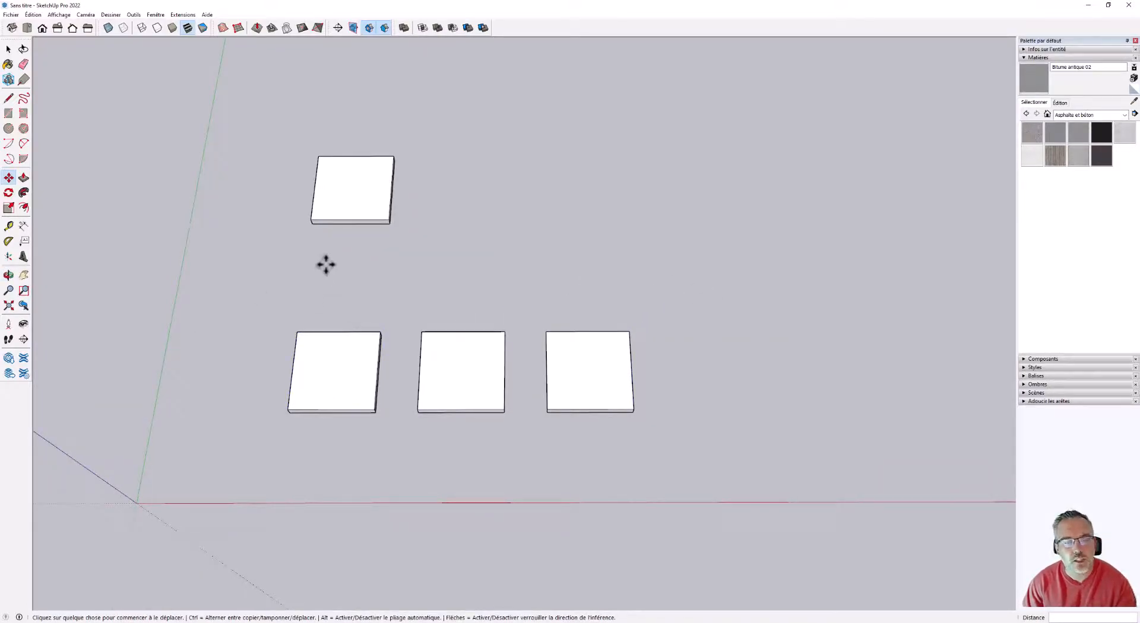
{"action": "middle_click_drag", "start_coordinate": [432, 321], "coordinate": [430, 360]}
{"action": "scroll", "coordinate": [608, 193], "scroll_direction": "down", "scroll_amount": 2}
{"action": "scroll", "coordinate": [410, 156], "scroll_direction": "up", "scroll_amount": 4}
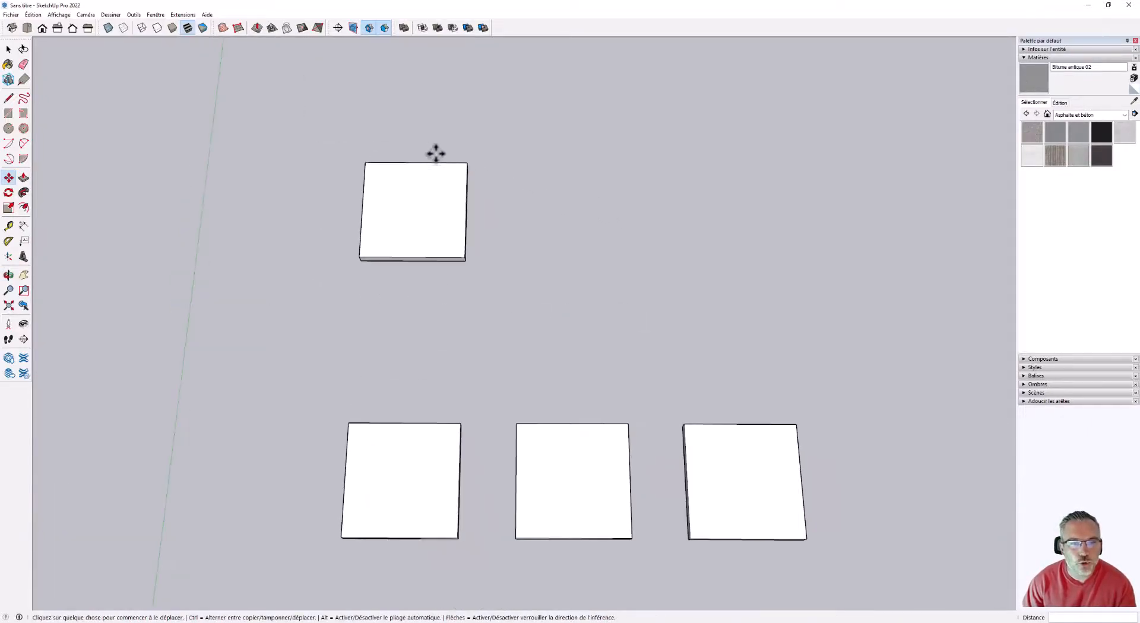
{"action": "key", "text": "space"}
{"action": "left_click_drag", "start_coordinate": [438, 275], "coordinate": [335, 164]}
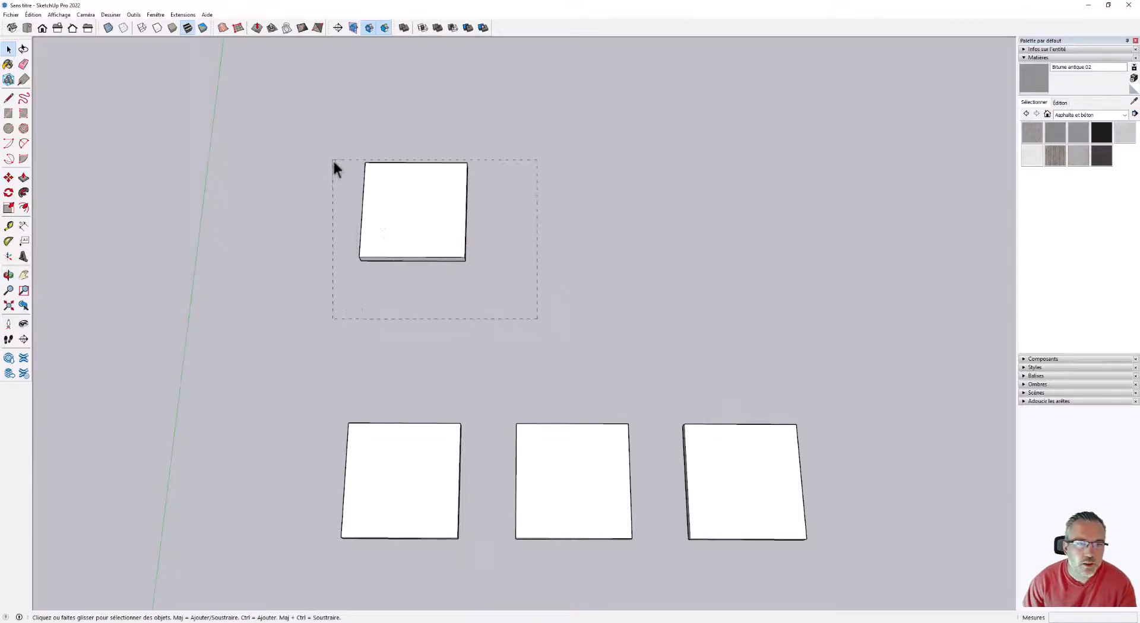
{"action": "left_click_drag", "start_coordinate": [298, 110], "coordinate": [298, 110]}
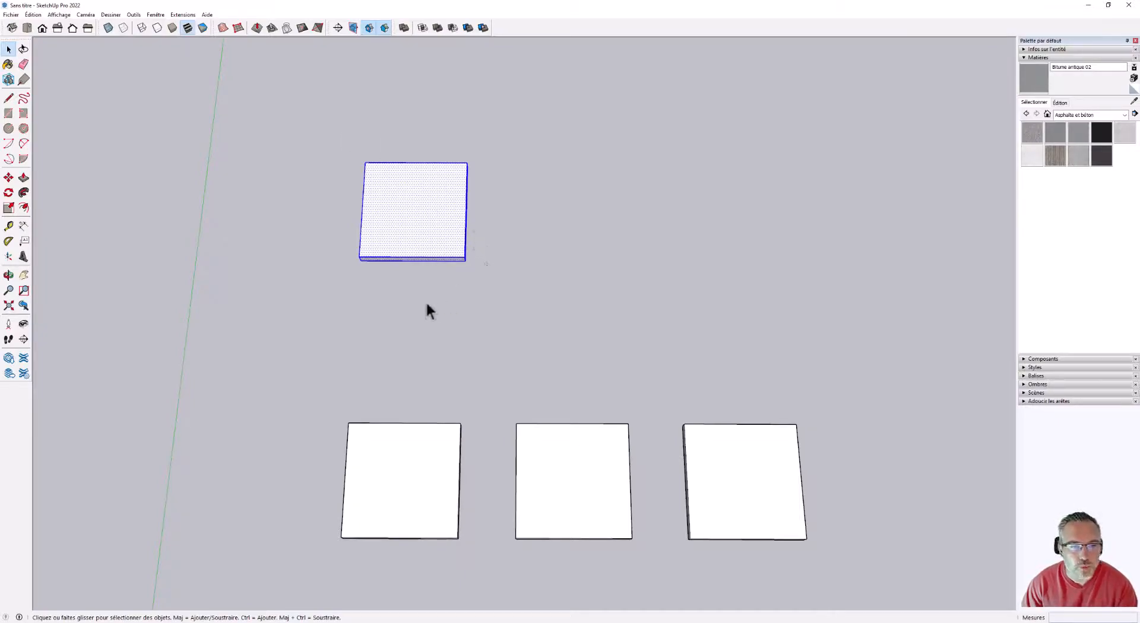
Start making the selected slab a component with the definition "PAs Japonais" and the description "0,4x0,4x0,04".
{"action": "right_click", "coordinate": [411, 186]}
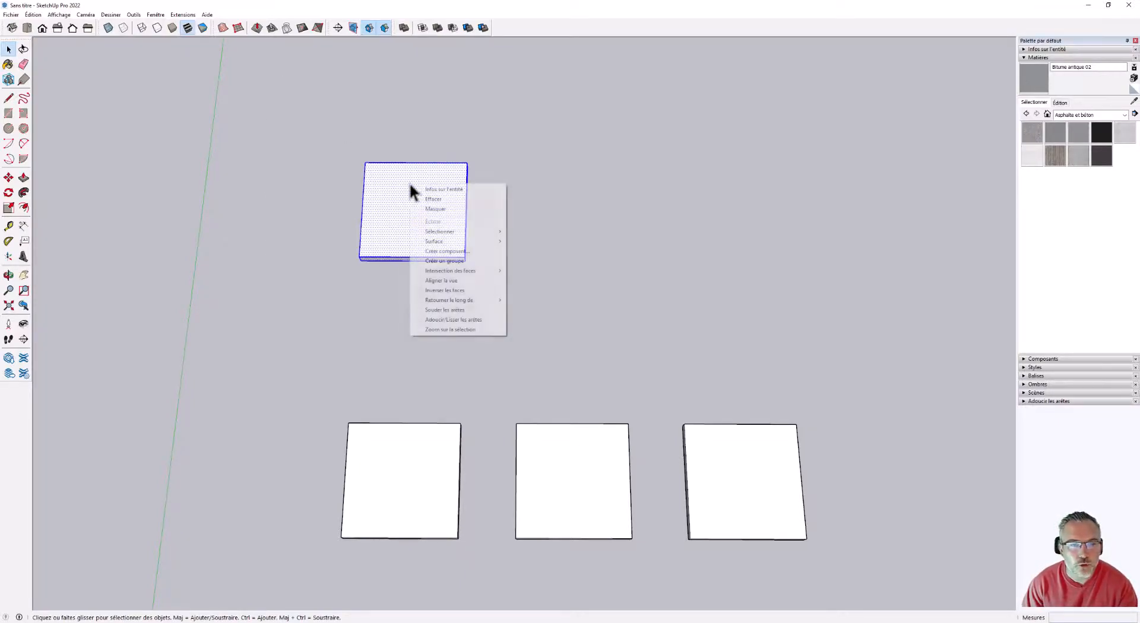
{"action": "left_click", "coordinate": [459, 253]}
{"action": "left_click_drag", "start_coordinate": [544, 209], "coordinate": [533, 131]}
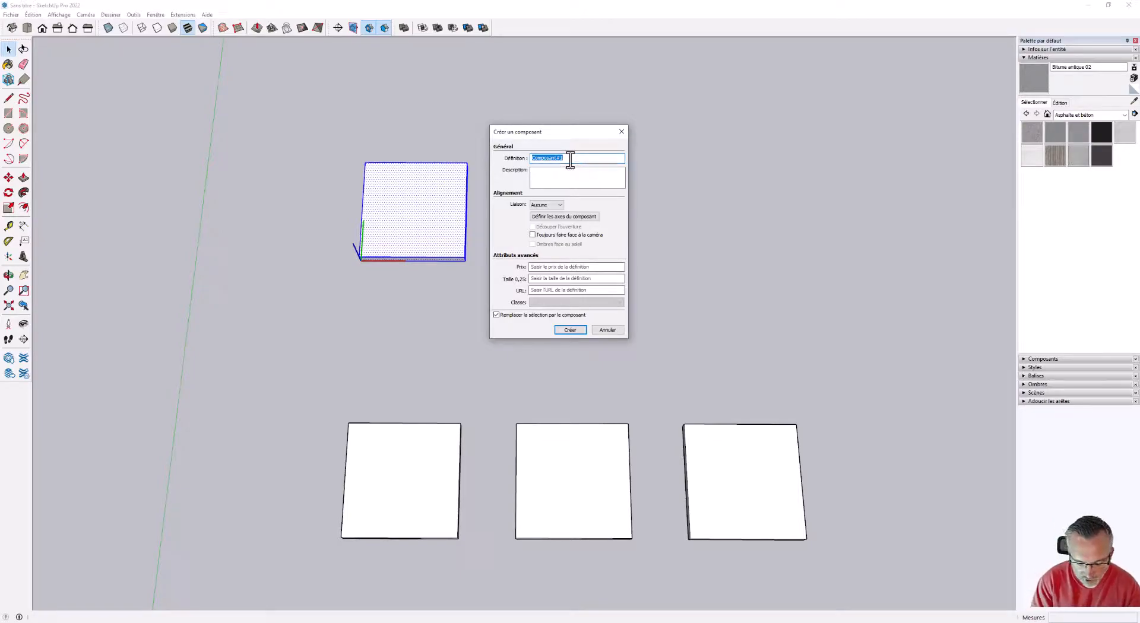
{"action": "type", "text": "Pile"}
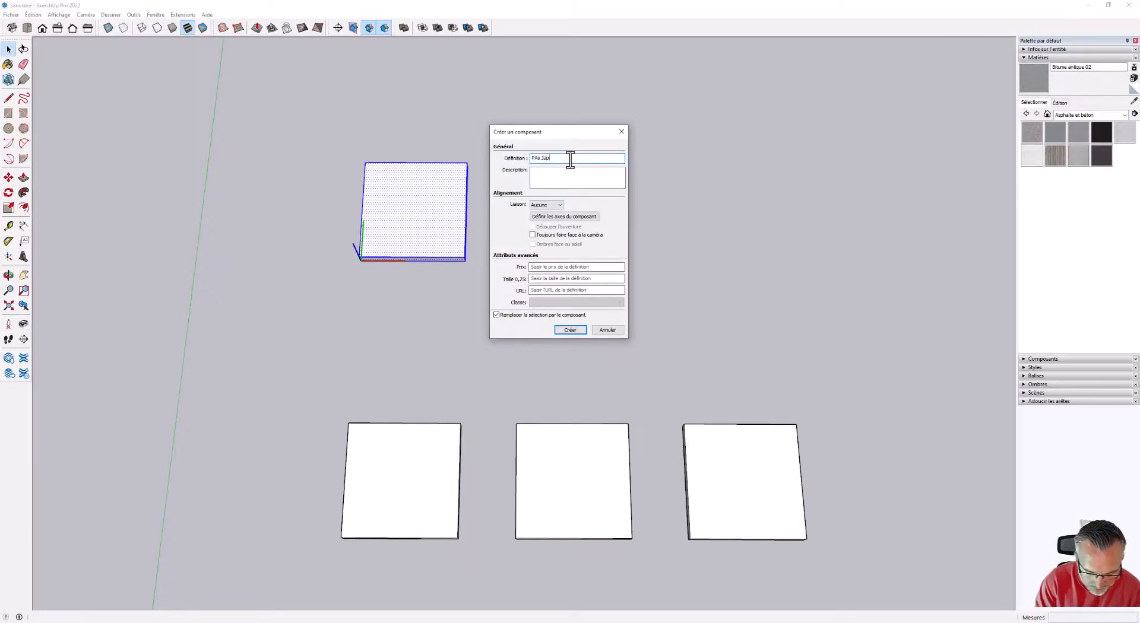
{"action": "type", "text": "ais"}
{"action": "left_click", "coordinate": [570, 174]}
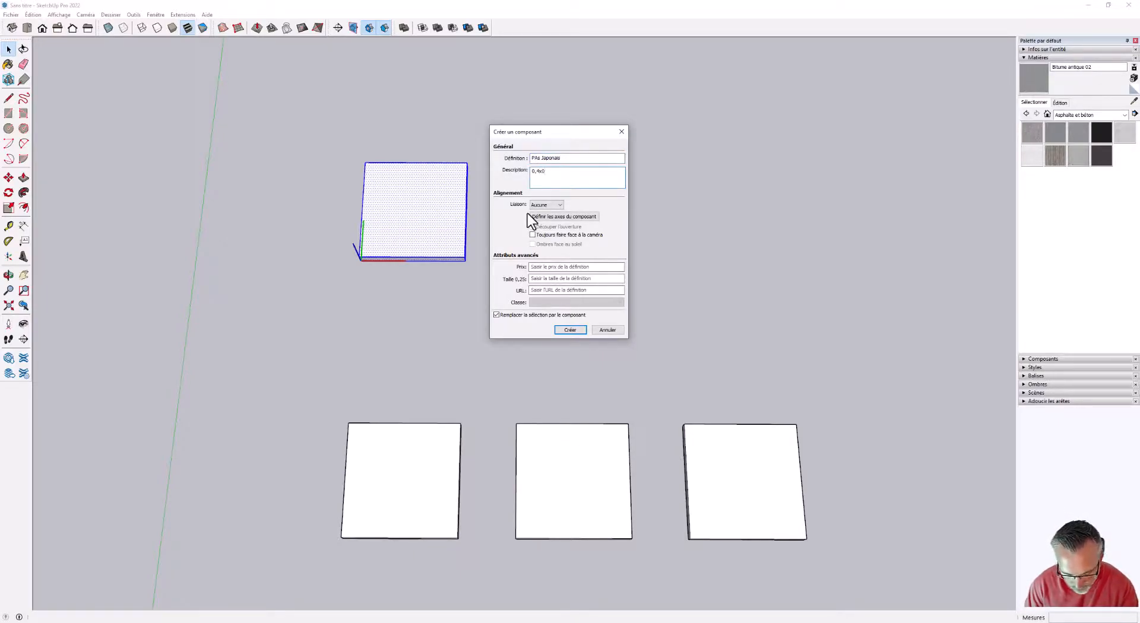
{"action": "type", "text": "0,4x0,4x0,04"}
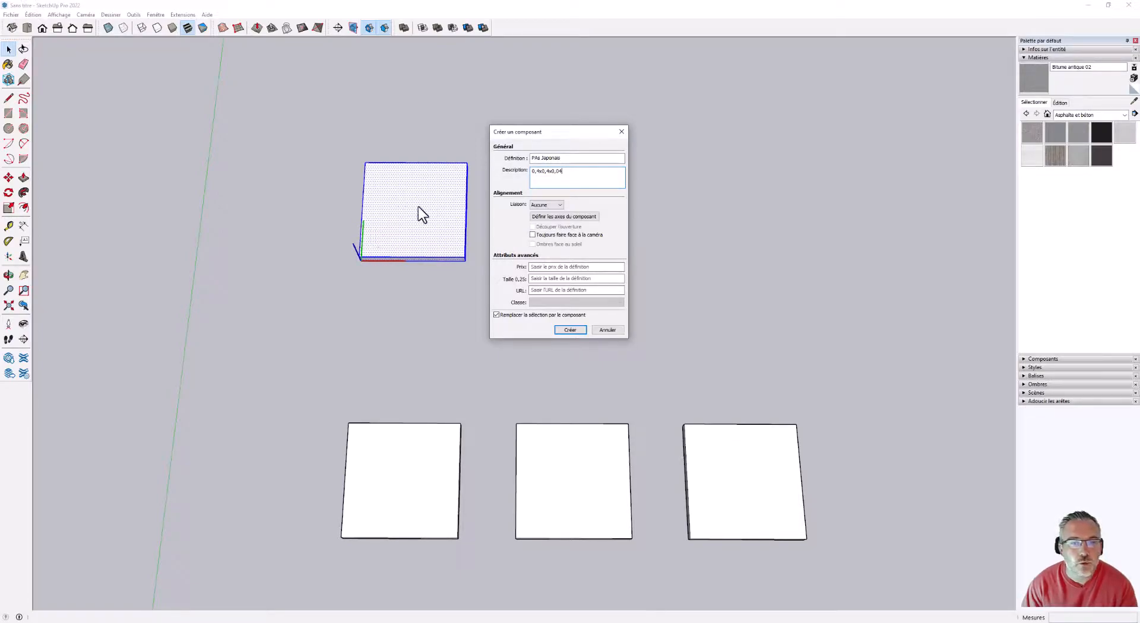
Set the component axes with their origin at the midpoint of a lower slab edge and green along that edge, and create the component.
{"action": "left_click", "coordinate": [554, 217]}
{"action": "middle_click_drag", "start_coordinate": [554, 217], "coordinate": [583, 178]}
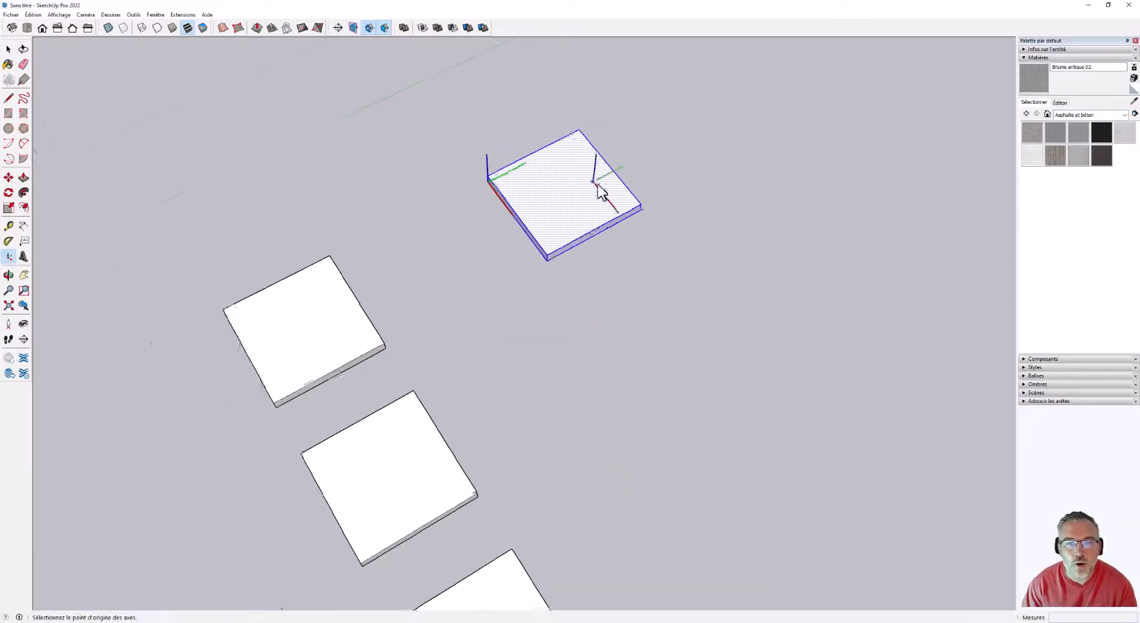
{"action": "scroll", "coordinate": [611, 255], "scroll_direction": "up", "scroll_amount": 5}
{"action": "left_click", "coordinate": [579, 271]}
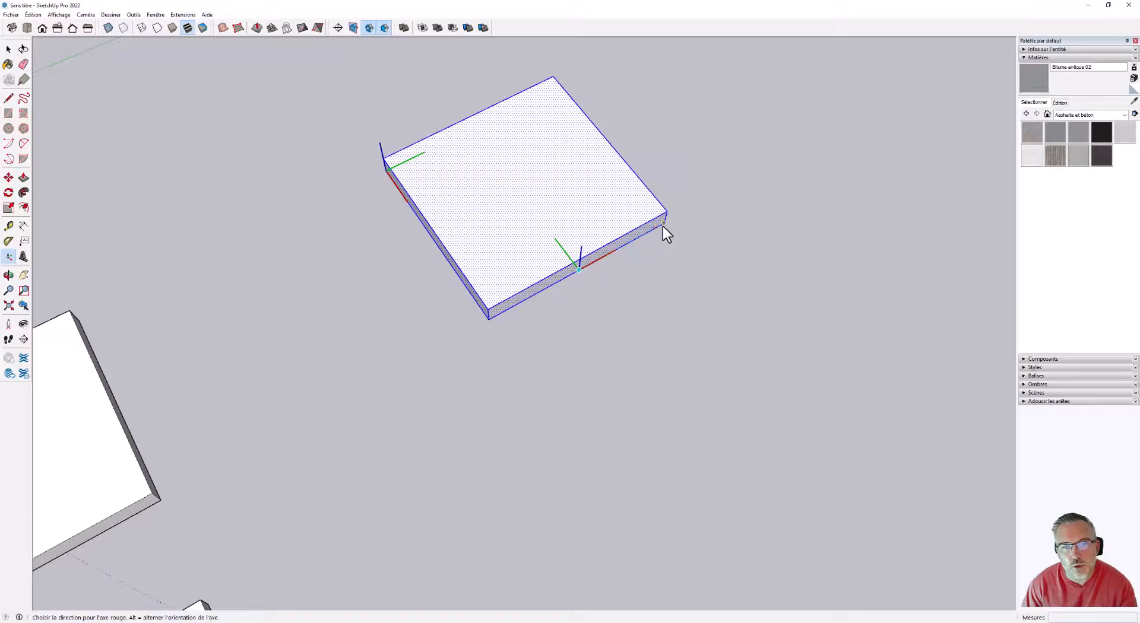
{"action": "left_click", "coordinate": [617, 315]}
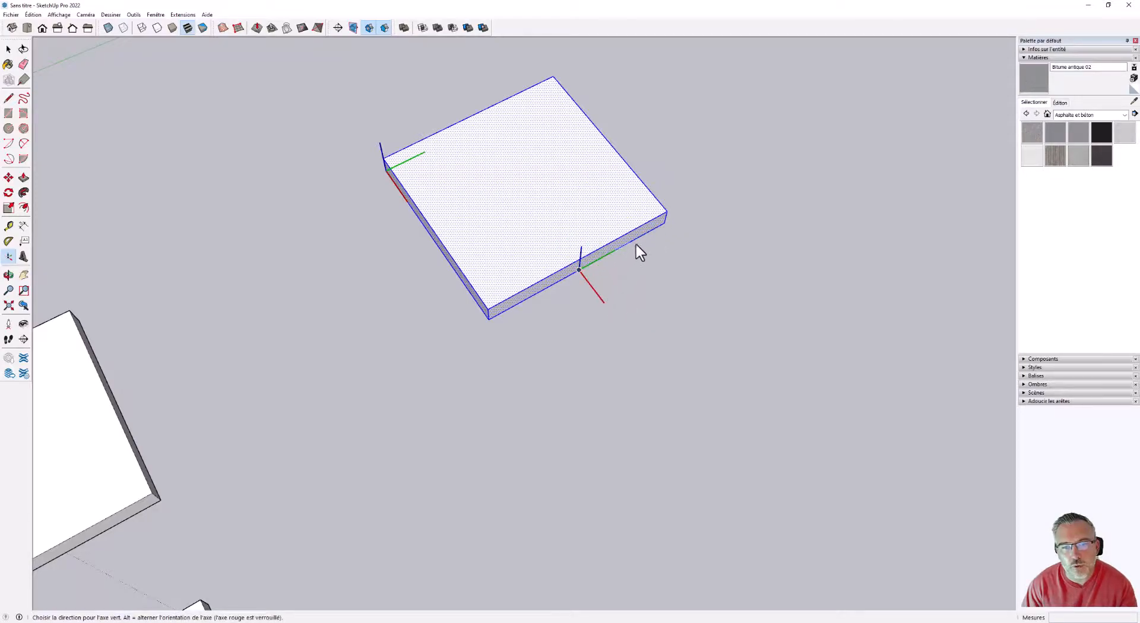
{"action": "left_click", "coordinate": [663, 223]}
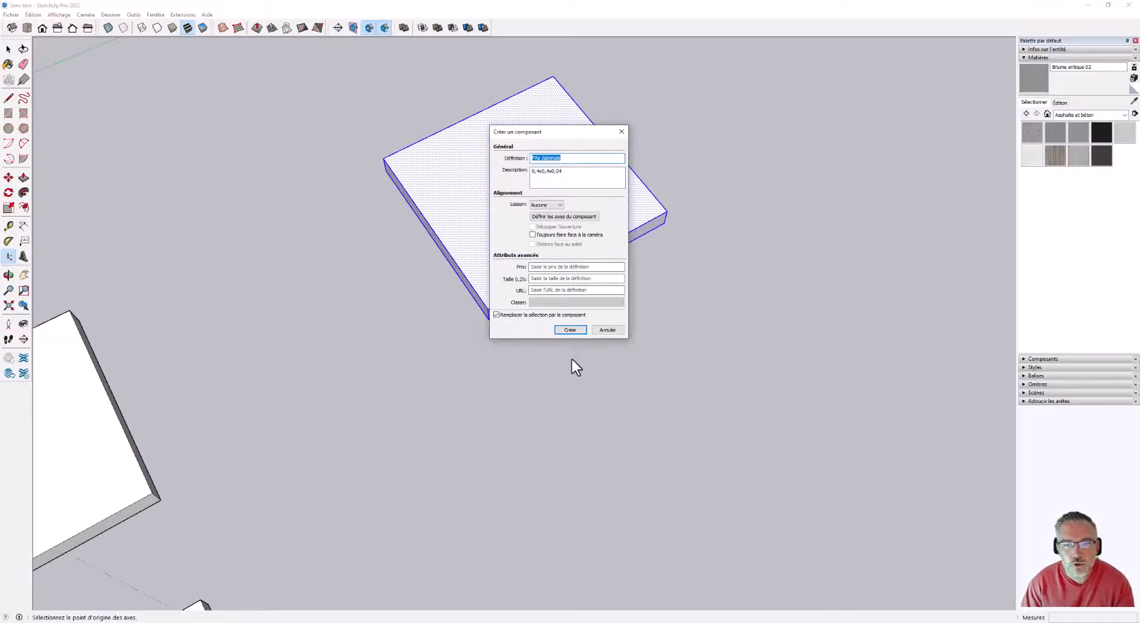
{"action": "left_click", "coordinate": [571, 330]}
Copy the slab component 0.6 m along the red axis and repeat the copy as a *2 array.
{"action": "scroll", "coordinate": [535, 308], "scroll_direction": "down", "scroll_amount": 6}
{"action": "middle_click_drag", "start_coordinate": [492, 306], "coordinate": [814, 333]}
{"action": "scroll", "coordinate": [542, 411], "scroll_direction": "up", "scroll_amount": 5}
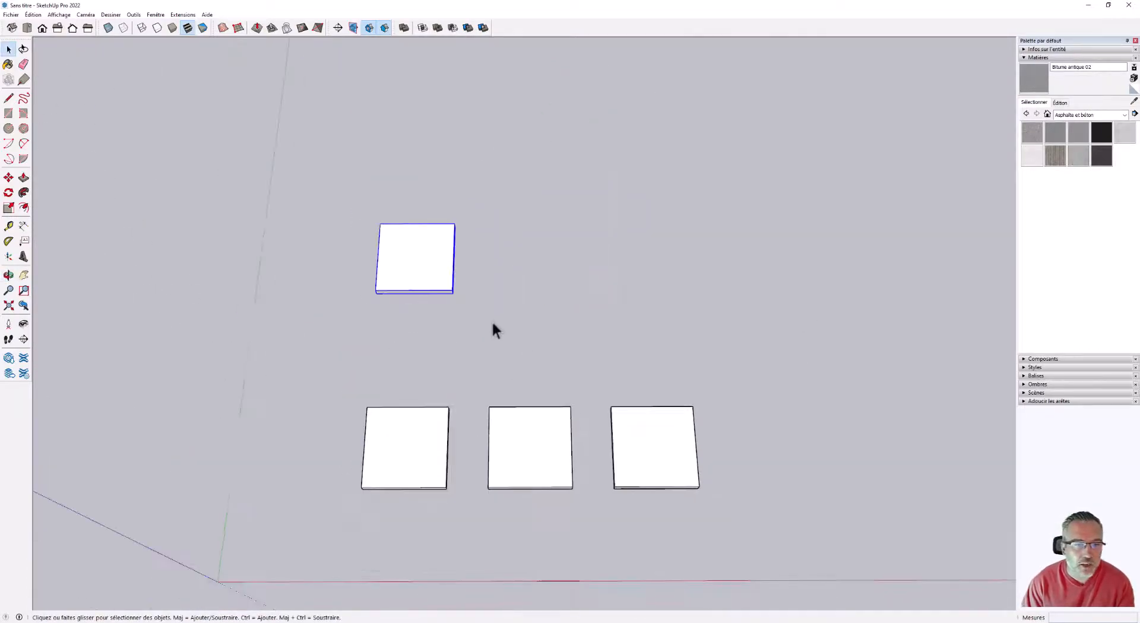
{"action": "key", "text": "m"}
{"action": "key", "text": "ctrl"}
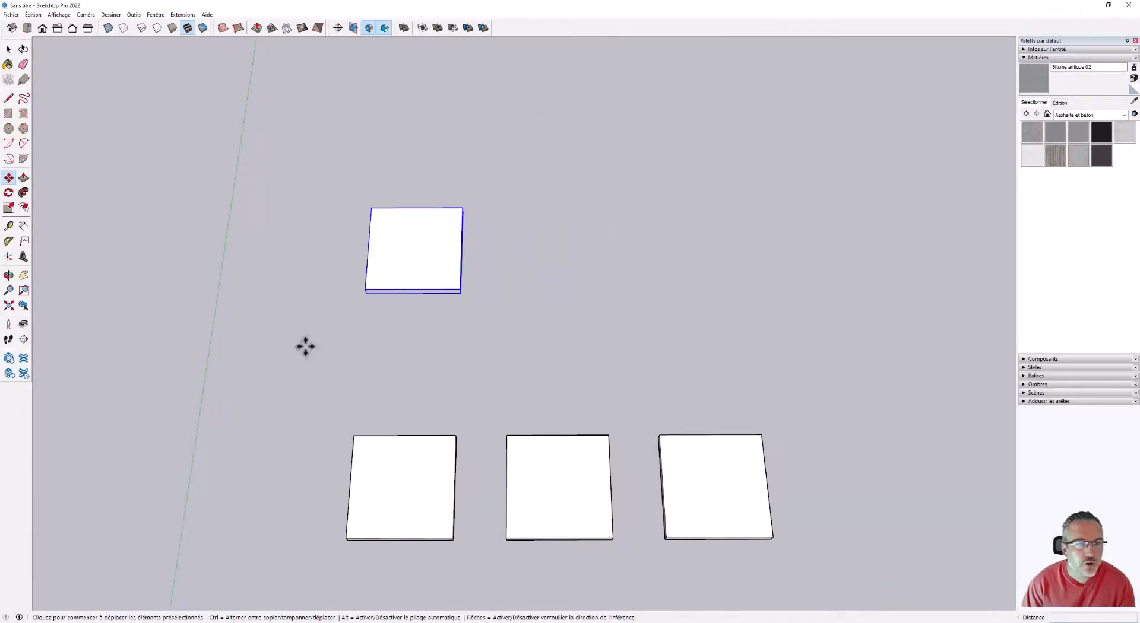
{"action": "left_click", "coordinate": [362, 346]}
{"action": "type", "text": "0.6"}
{"action": "key", "text": "Return"}
{"action": "type", "text": "*2"}
{"action": "key", "text": "Return"}
{"action": "scroll", "coordinate": [433, 326], "scroll_direction": "down", "scroll_amount": 2}
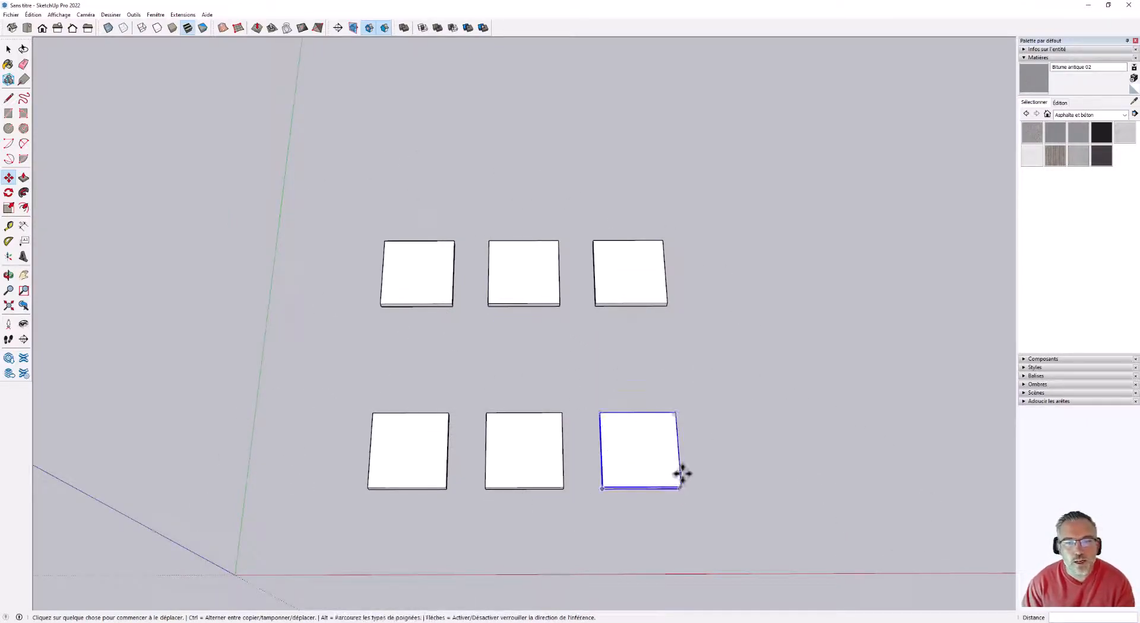
{"action": "scroll", "coordinate": [597, 491], "scroll_direction": "up", "scroll_amount": 1}
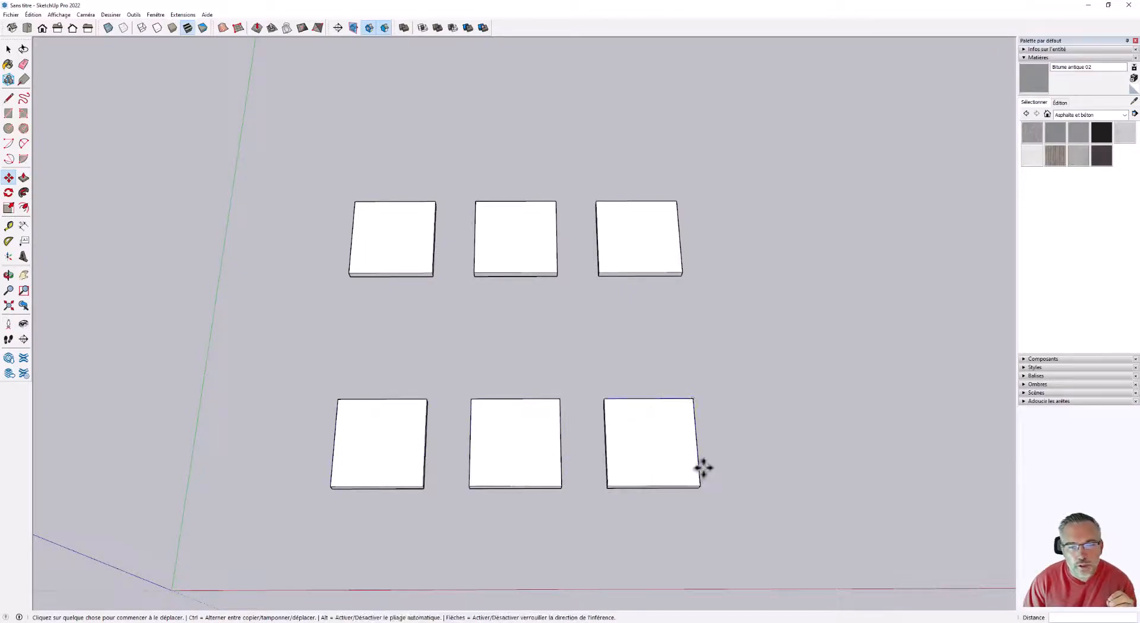
Open the grouped slab nearest the origin for editing and apply the Bitume antique 01 material to all its faces.
{"action": "left_click", "coordinate": [9, 50]}
{"action": "scroll", "coordinate": [425, 268], "scroll_direction": "down", "scroll_amount": 3}
{"action": "scroll", "coordinate": [436, 380], "scroll_direction": "up", "scroll_amount": 5}
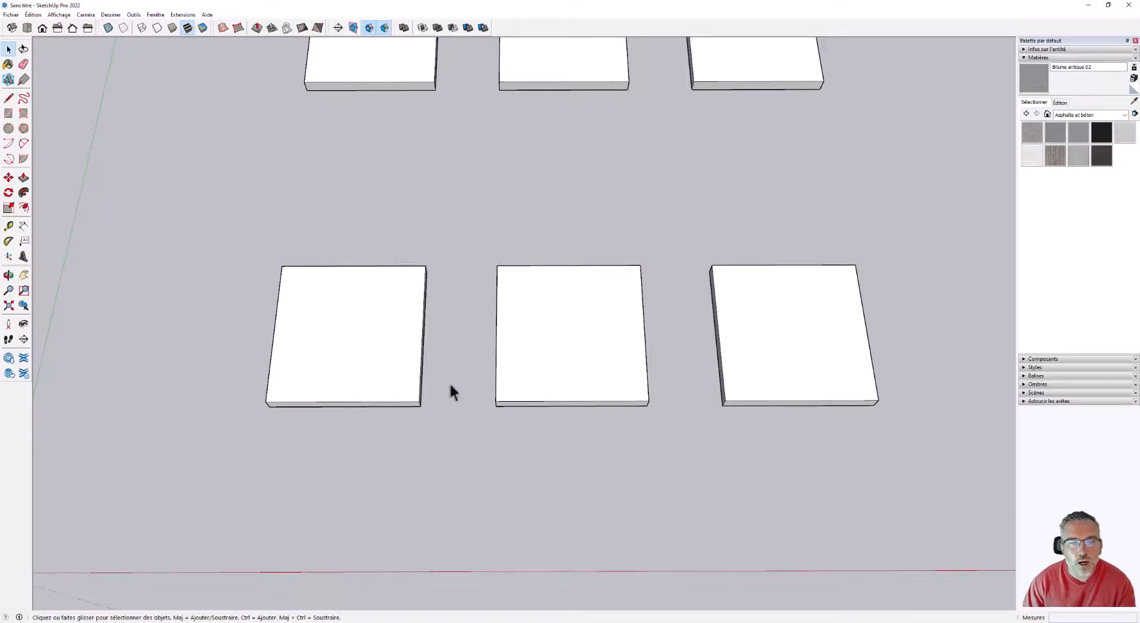
{"action": "left_click", "coordinate": [357, 348]}
{"action": "middle_click_drag", "start_coordinate": [356, 348], "coordinate": [331, 305]}
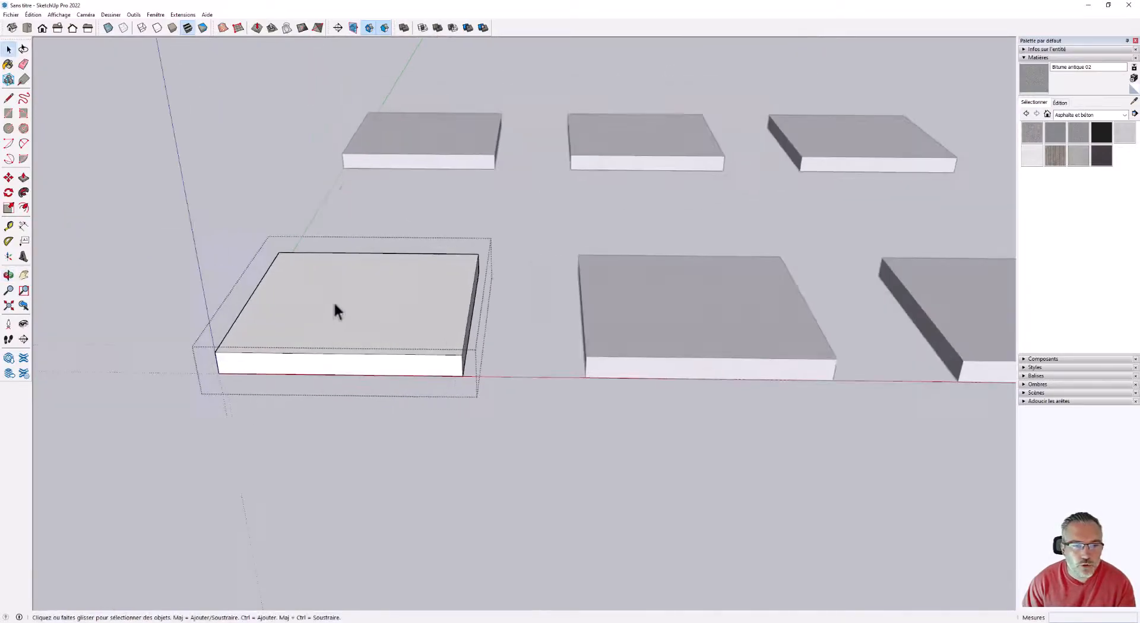
{"action": "left_click", "coordinate": [1061, 131]}
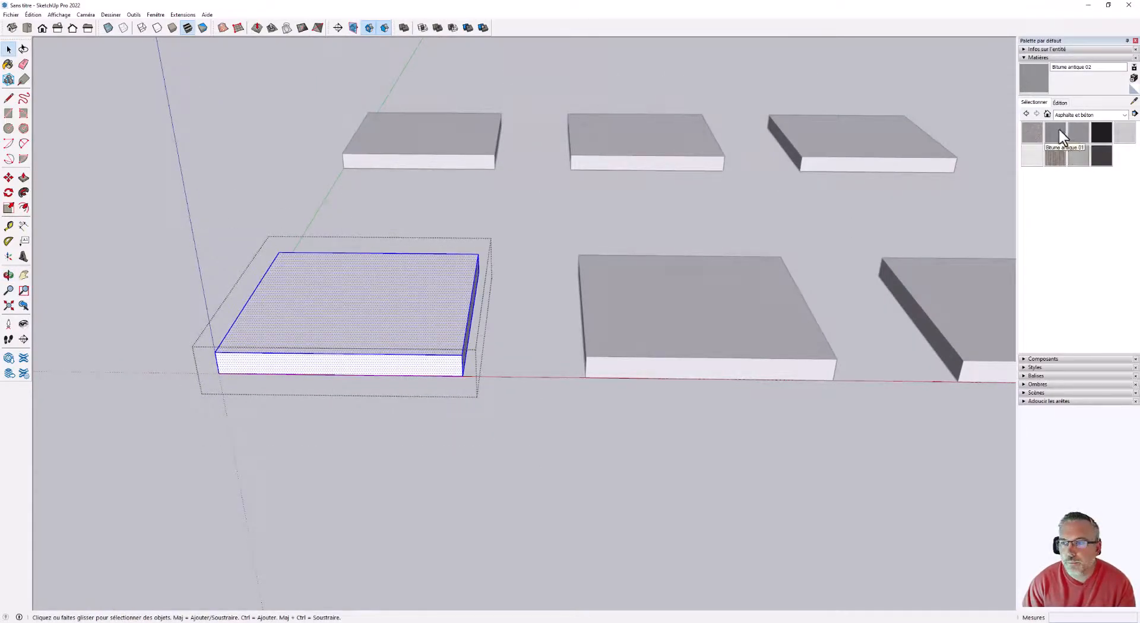
{"action": "left_click", "coordinate": [397, 289]}
{"action": "mouse_move", "coordinate": [397, 290]}
{"action": "middle_mouse_down"}
{"action": "mouse_move", "coordinate": [389, 313]}
{"action": "mouse_move", "coordinate": [756, 338]}
{"action": "mouse_move", "coordinate": [654, 350]}
{"action": "middle_mouse_up"}
Extend the bitumen-textured slab's front side face about 0.2 m toward the red axis with Push/Pull and close the group.
{"action": "left_click", "coordinate": [24, 177]}
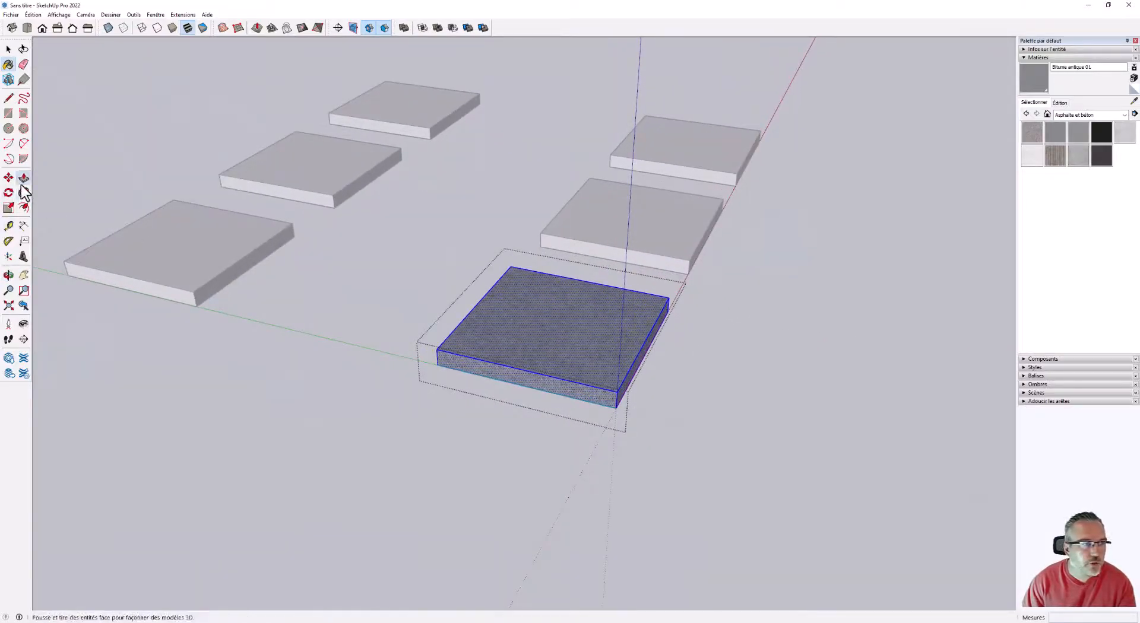
{"action": "left_click", "coordinate": [645, 366]}
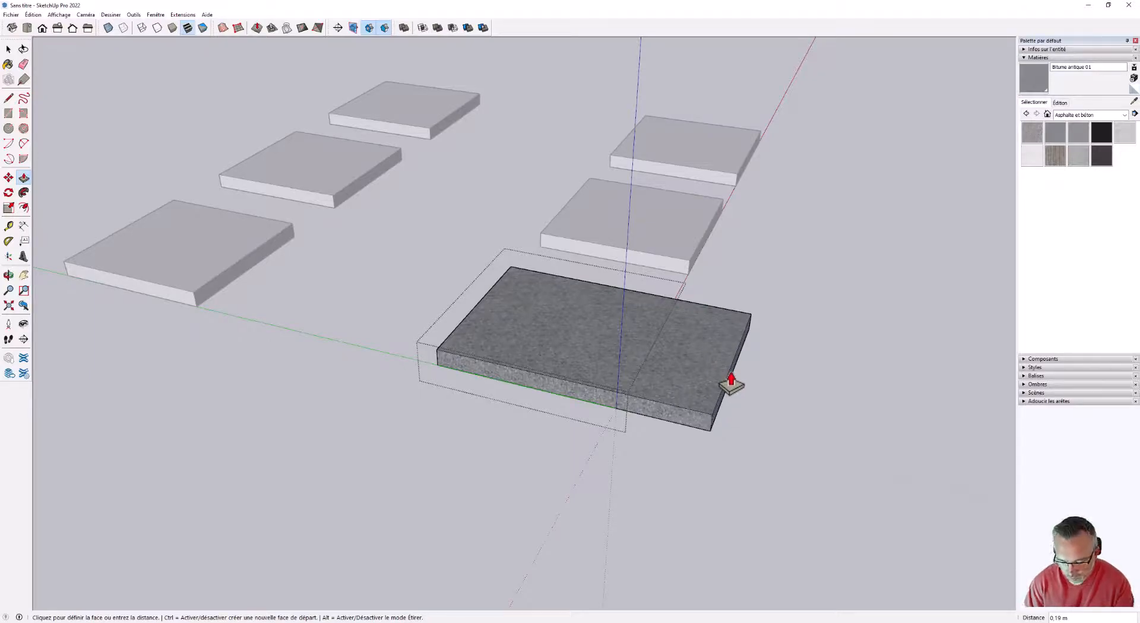
{"action": "key", "text": "Return"}
{"action": "middle_click_drag", "start_coordinate": [795, 370], "coordinate": [435, 300]}
{"action": "left_click", "coordinate": [8, 50]}
{"action": "middle_click_drag", "start_coordinate": [305, 394], "coordinate": [568, 287]}
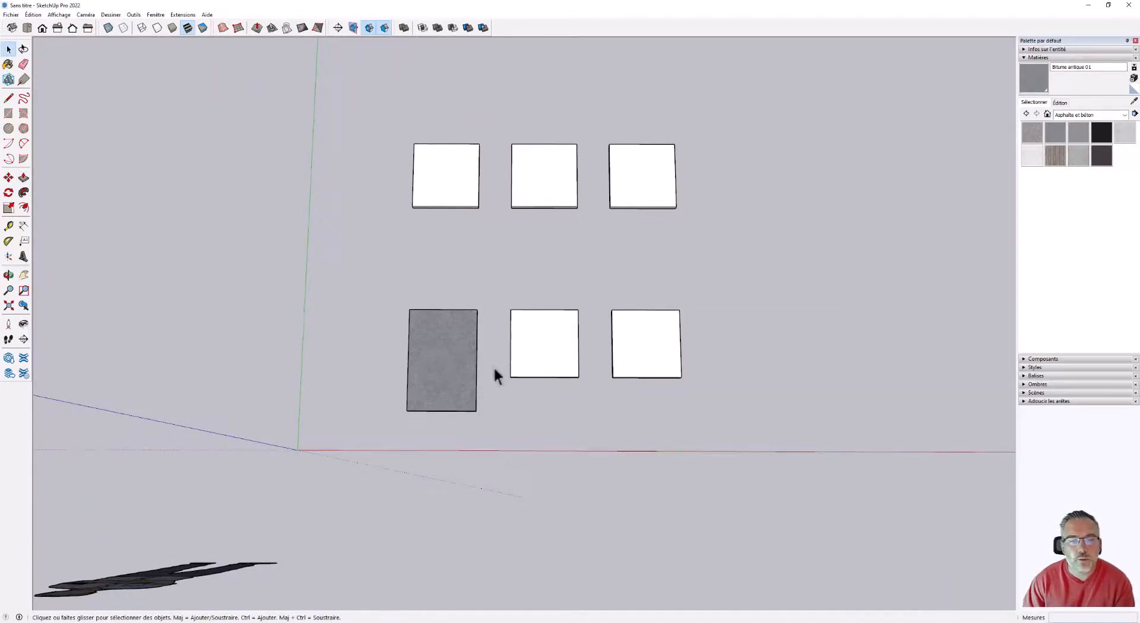
Open the first slab of the component row for editing and select all its geometry.
{"action": "scroll", "coordinate": [479, 374], "scroll_direction": "up", "scroll_amount": 3}
{"action": "scroll", "coordinate": [585, 438], "scroll_direction": "down", "scroll_amount": 3}
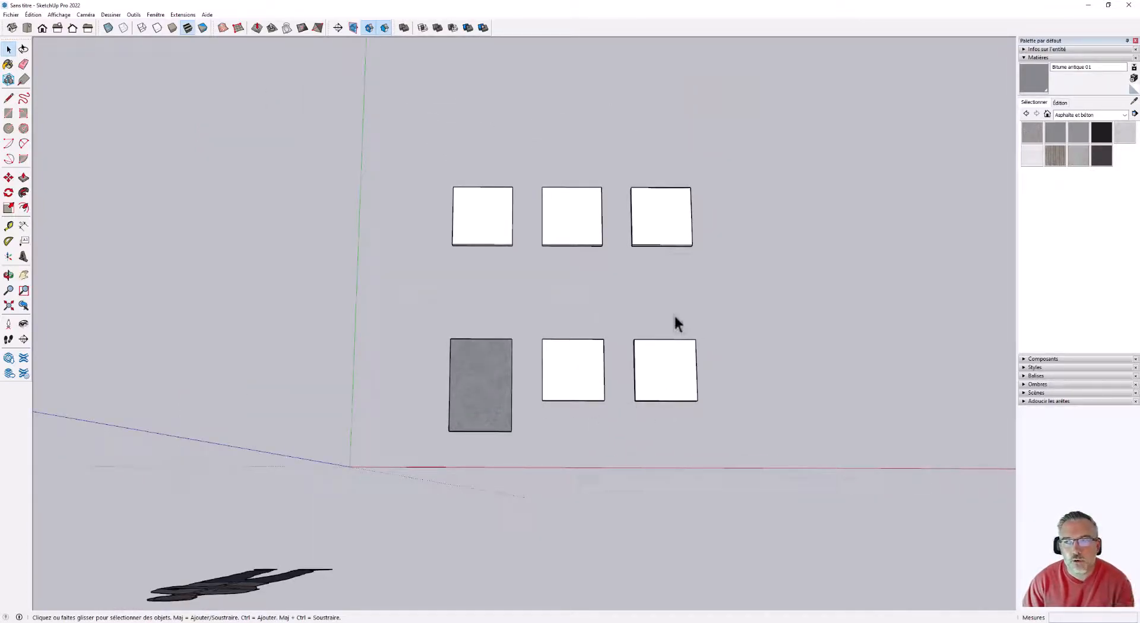
{"action": "scroll", "coordinate": [544, 155], "scroll_direction": "up", "scroll_amount": 2}
{"action": "scroll", "coordinate": [584, 171], "scroll_direction": "up", "scroll_amount": 2}
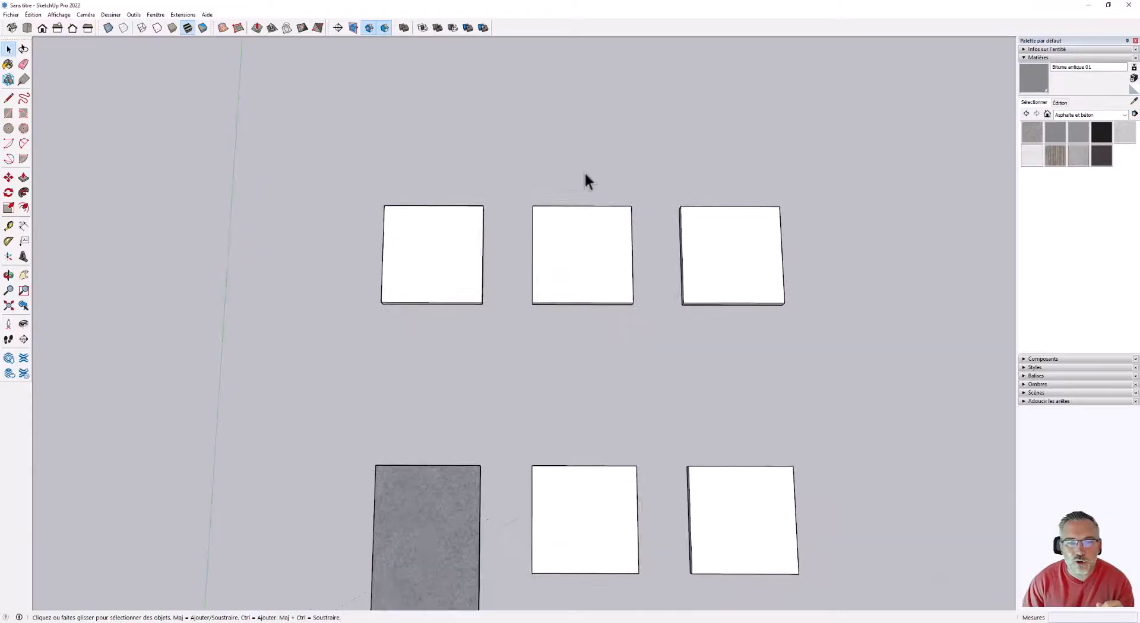
{"action": "scroll", "coordinate": [598, 178], "scroll_direction": "up", "scroll_amount": 1}
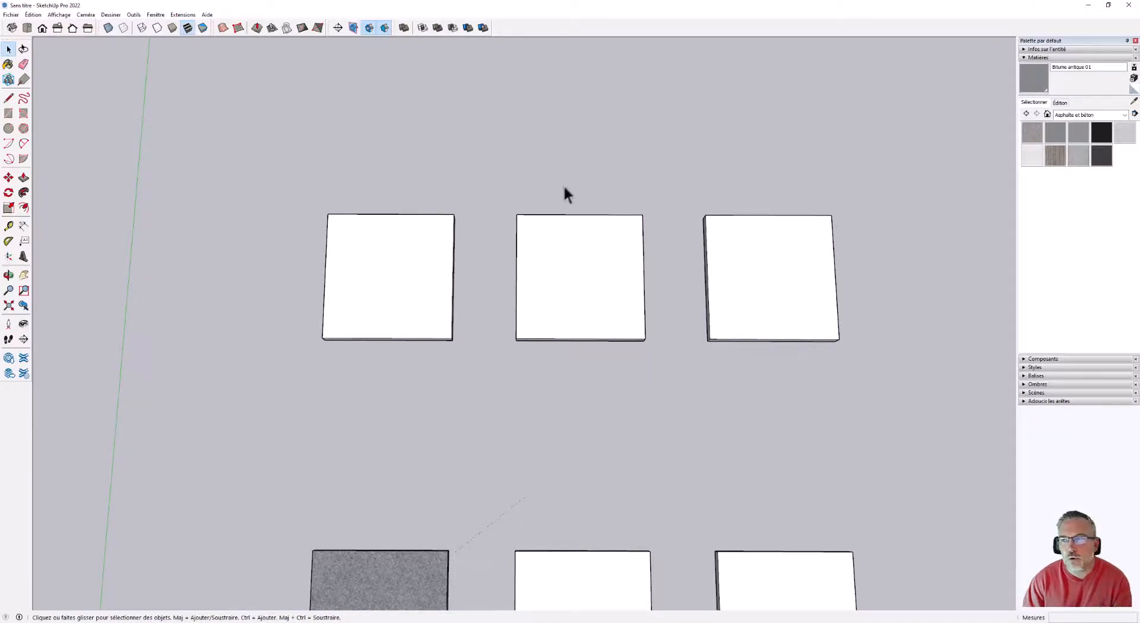
{"action": "scroll", "coordinate": [386, 244], "scroll_direction": "up", "scroll_amount": 2}
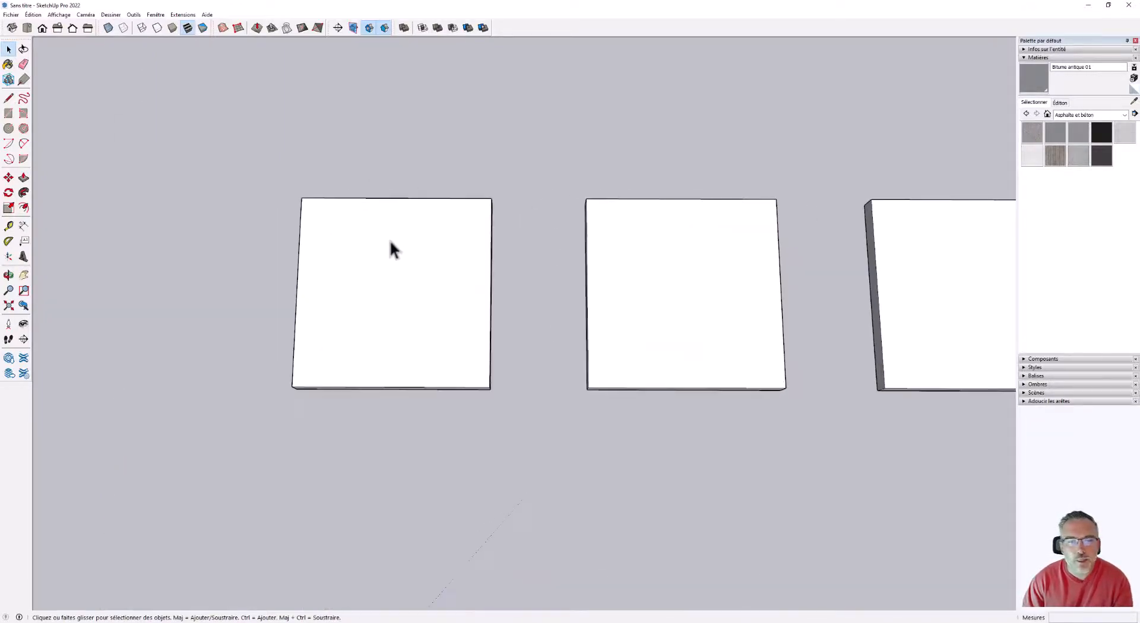
{"action": "left_click", "coordinate": [412, 268]}
{"action": "double_click", "coordinate": [411, 267]}
{"action": "middle_click_drag", "start_coordinate": [376, 306], "coordinate": [404, 243]}
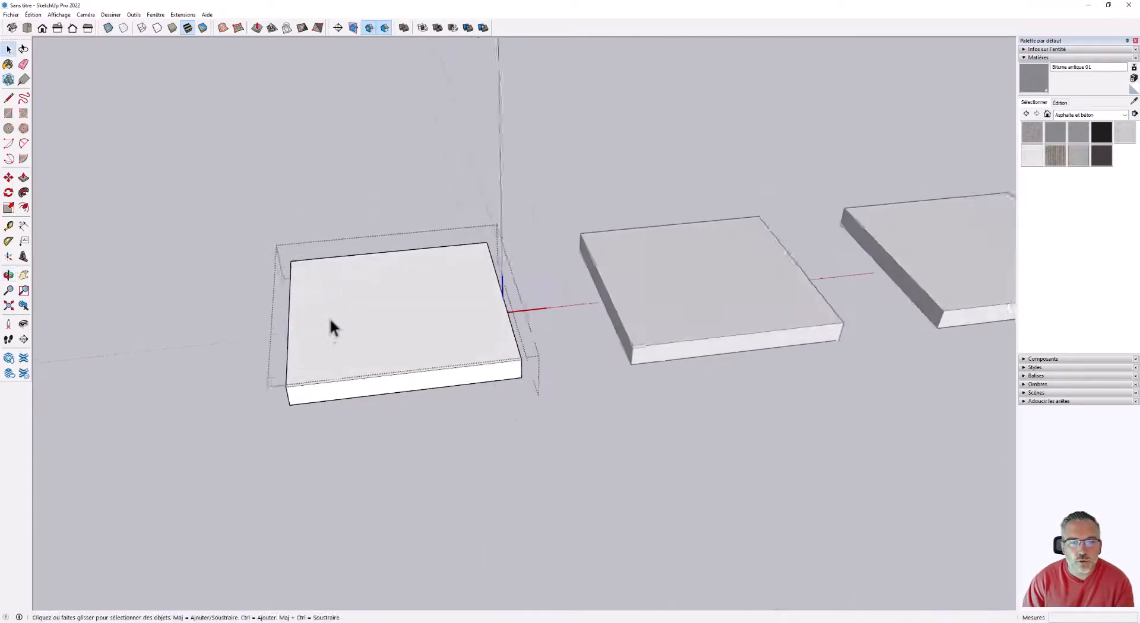
{"action": "scroll", "coordinate": [331, 321], "scroll_direction": "up", "scroll_amount": 1}
{"action": "left_click_drag", "start_coordinate": [582, 486], "coordinate": [77, 87]}
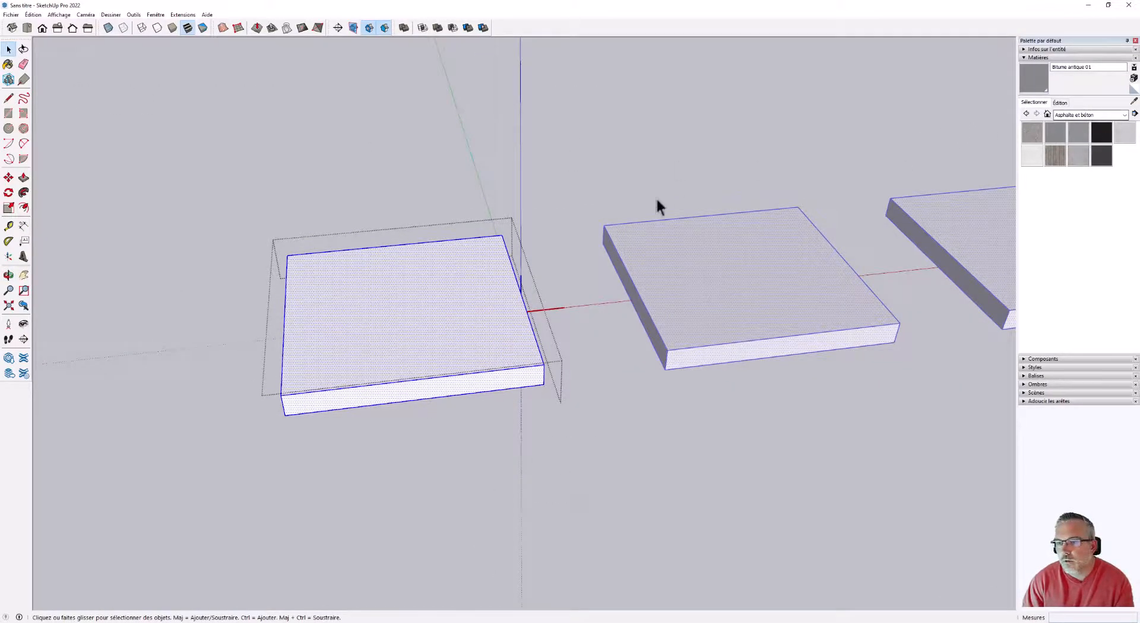
Apply the Ciment à rainures sans joints material to the selected component geometry and leave component editing.
{"action": "scroll", "coordinate": [229, 318], "scroll_direction": "down", "scroll_amount": 1}
{"action": "left_click_drag", "start_coordinate": [228, 209], "coordinate": [229, 212]}
{"action": "scroll", "coordinate": [230, 241], "scroll_direction": "down", "scroll_amount": 2}
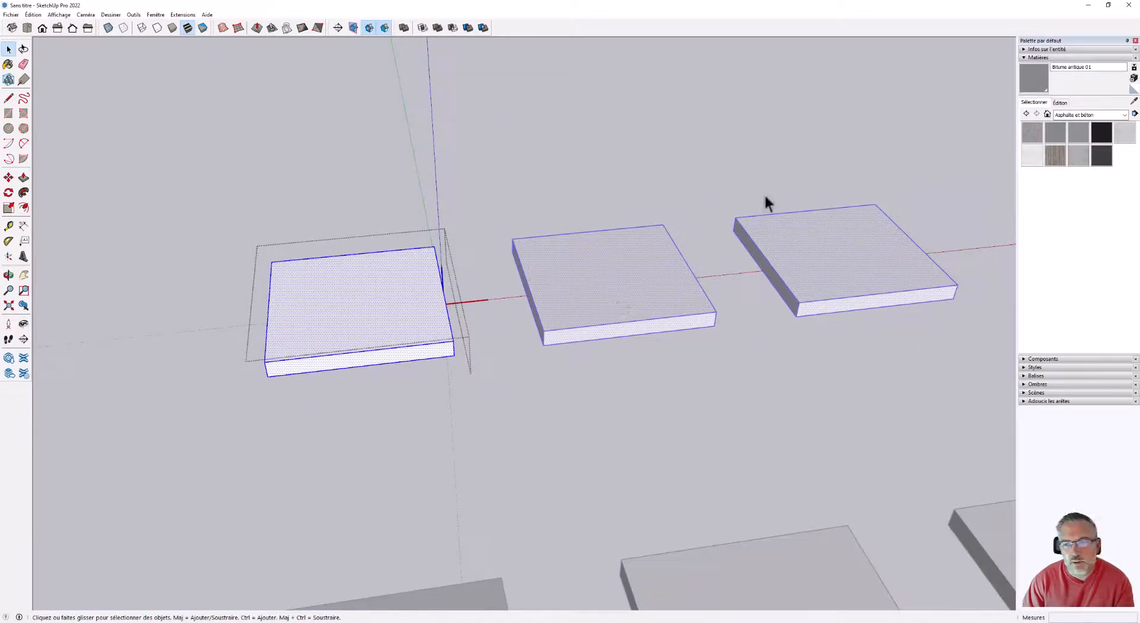
{"action": "scroll", "coordinate": [99, 253], "scroll_direction": "up", "scroll_amount": 1}
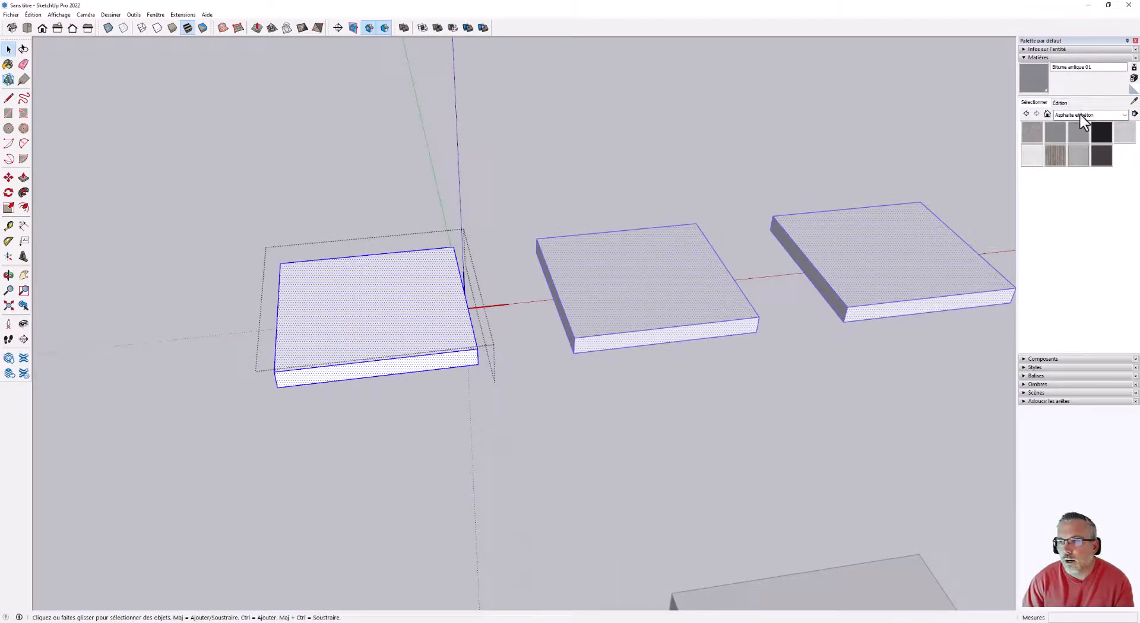
{"action": "left_click", "coordinate": [1054, 155]}
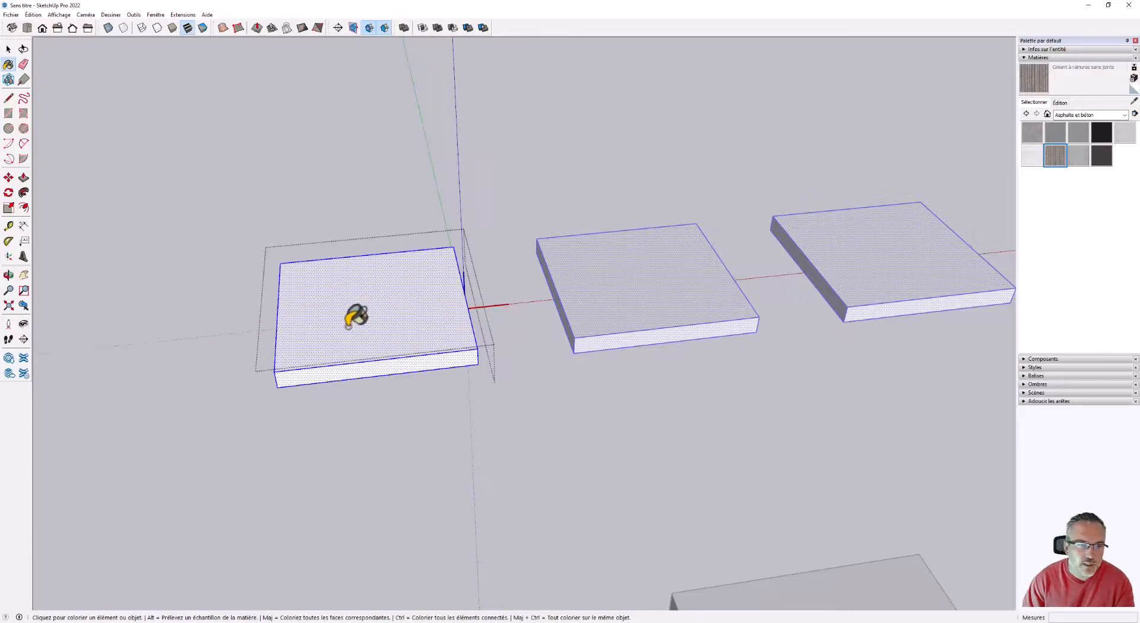
{"action": "left_click", "coordinate": [357, 317]}
{"action": "mouse_move", "coordinate": [356, 317]}
{"action": "middle_mouse_down"}
{"action": "mouse_move", "coordinate": [773, 261]}
{"action": "mouse_move", "coordinate": [364, 301]}
{"action": "middle_mouse_up"}
{"action": "key", "text": "space"}
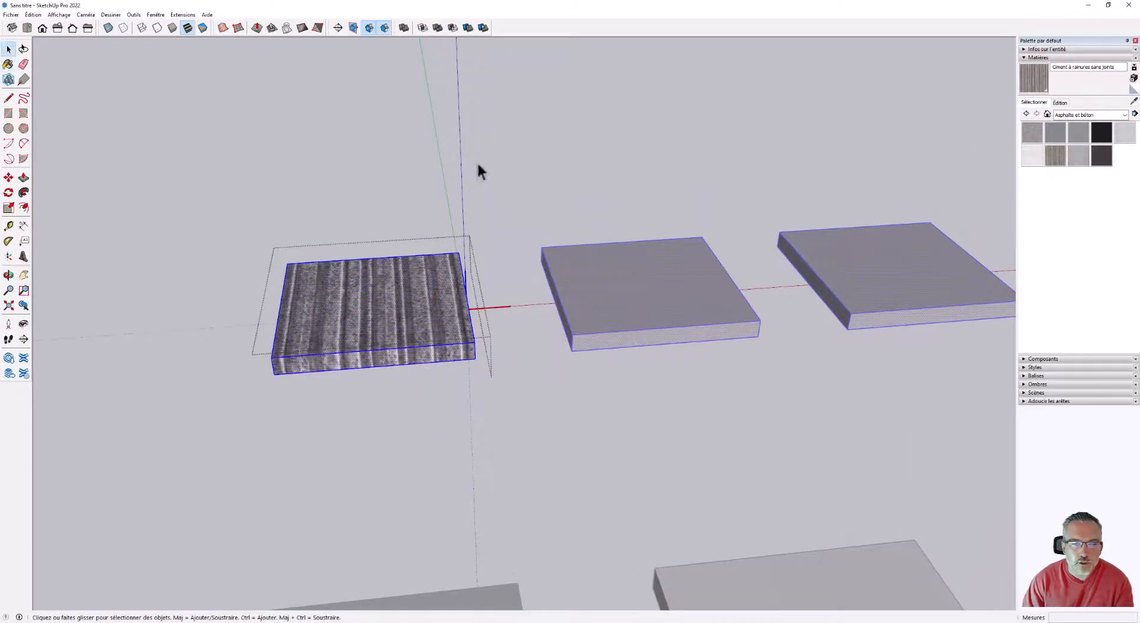
{"action": "left_click", "coordinate": [479, 173]}
Open the first slab of the component row for editing and extend its side face about 0.16 m with Push/Pull.
{"action": "middle_click_drag", "start_coordinate": [880, 359], "coordinate": [463, 297]}
{"action": "double_click", "coordinate": [351, 323]}
{"action": "left_click", "coordinate": [24, 177]}
{"action": "middle_click_drag", "start_coordinate": [493, 380], "coordinate": [611, 354]}
{"action": "left_click", "coordinate": [605, 356]}
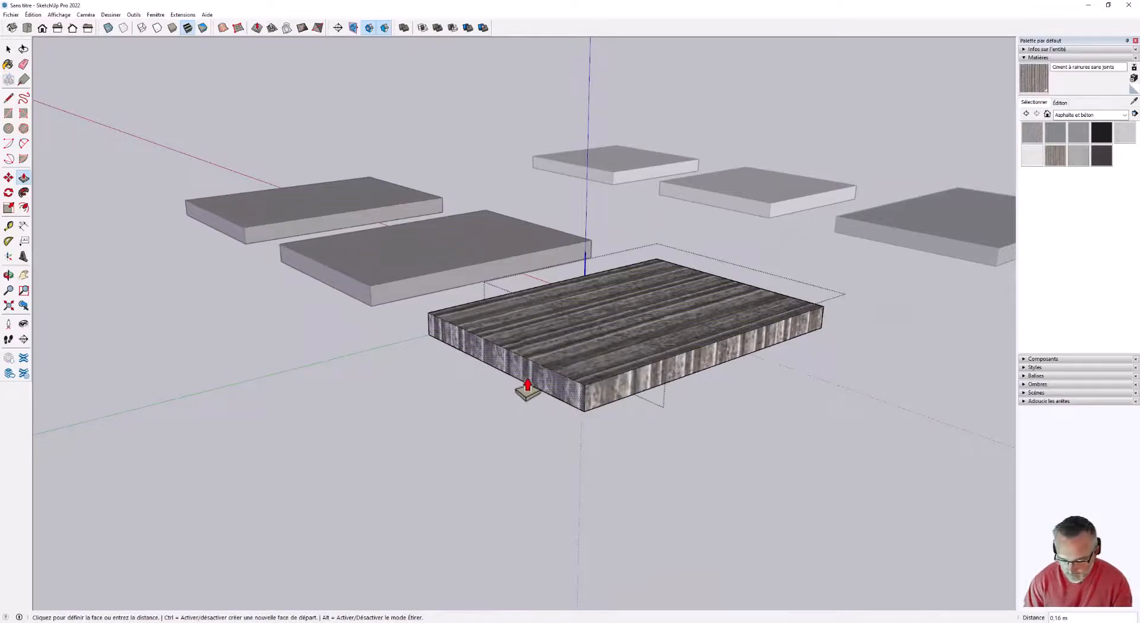
{"action": "middle_click_drag", "start_coordinate": [522, 386], "coordinate": [560, 374]}
{"action": "key", "text": "Escape"}
Try raising the component slab's top face with Push/Pull and leave component editing.
{"action": "left_click", "coordinate": [554, 336]}
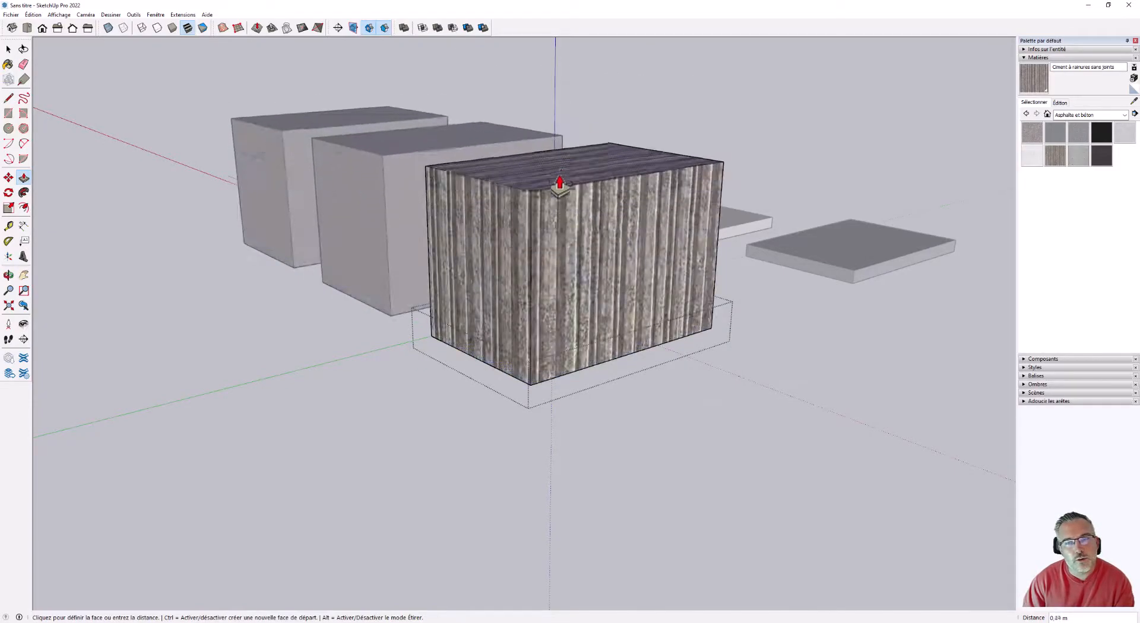
{"action": "key", "text": "Escape"}
{"action": "middle_click_drag", "start_coordinate": [537, 214], "coordinate": [106, 392]}
{"action": "key", "text": "space"}
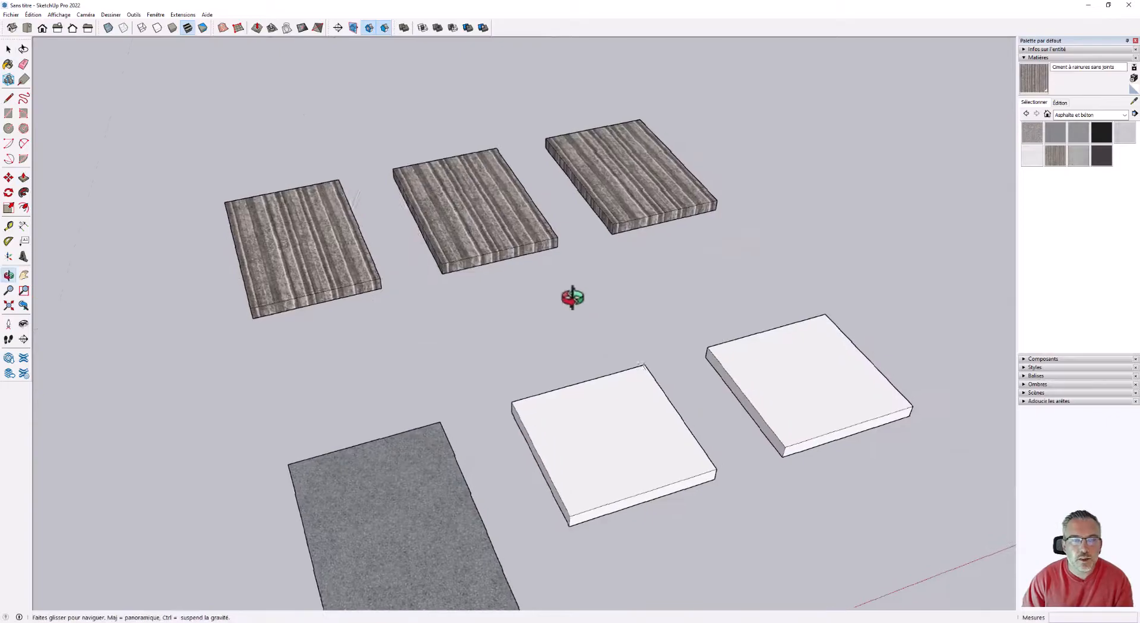
{"action": "middle_click_drag", "start_coordinate": [572, 298], "coordinate": [343, 94]}
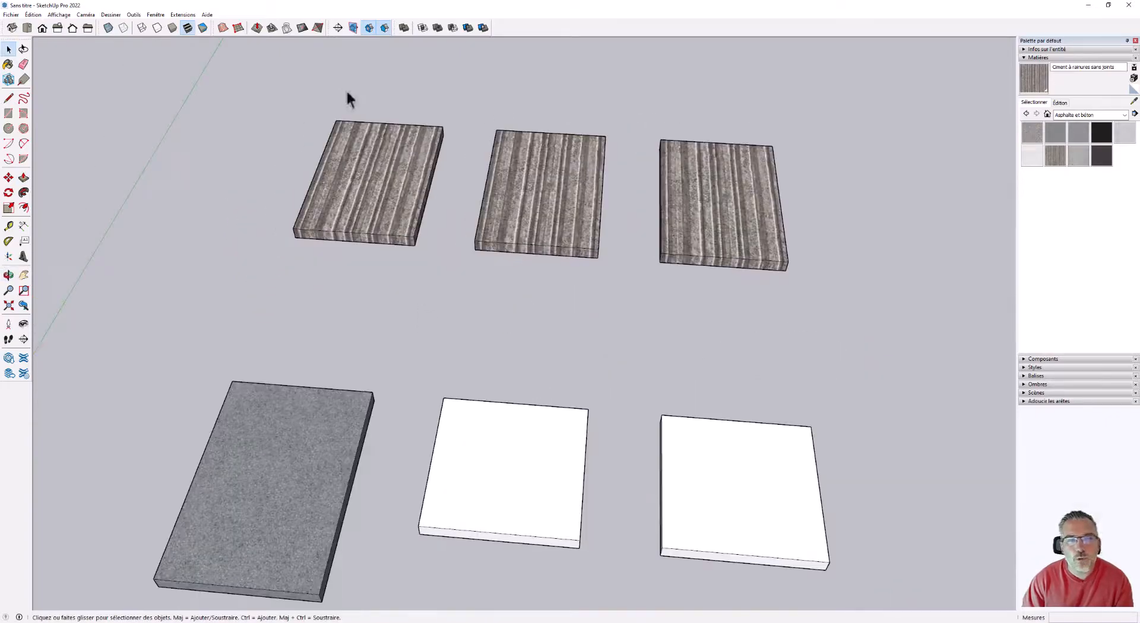
Open the component slab at the opposite end of the row, try raising its top face with Push/Pull, and close it.
{"action": "double_click", "coordinate": [733, 237]}
{"action": "scroll", "coordinate": [772, 243], "scroll_direction": "up", "scroll_amount": 5}
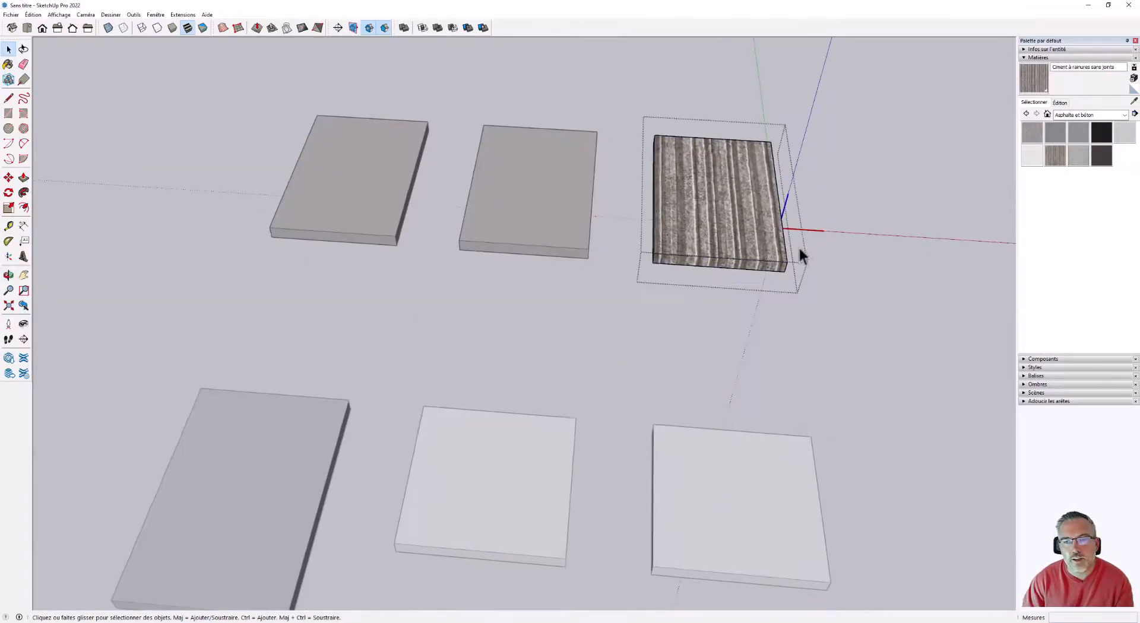
{"action": "left_click", "coordinate": [24, 178]}
{"action": "left_click", "coordinate": [701, 215]}
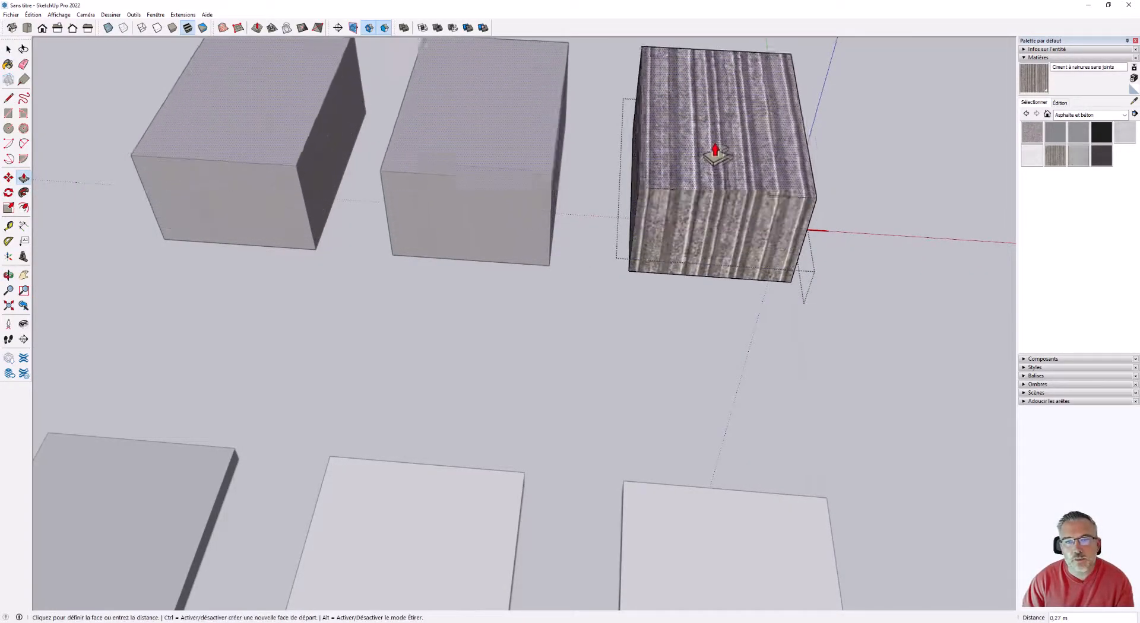
{"action": "left_click", "coordinate": [677, 208]}
{"action": "scroll", "coordinate": [674, 209], "scroll_direction": "down", "scroll_amount": 3}
{"action": "left_click", "coordinate": [9, 49]}
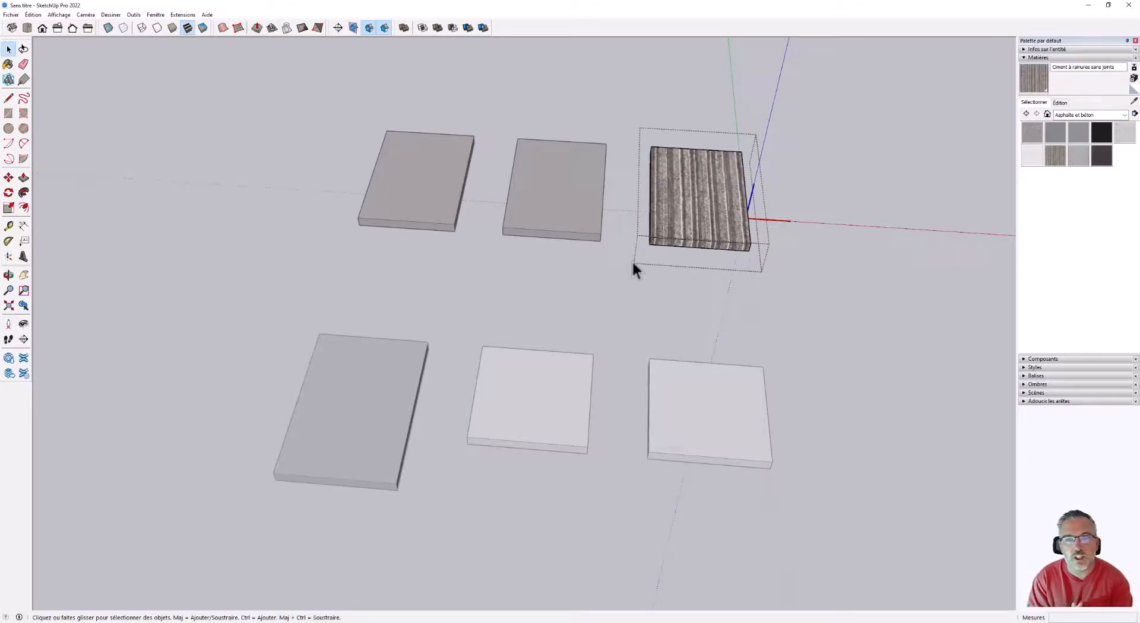
{"action": "left_click", "coordinate": [788, 246]}
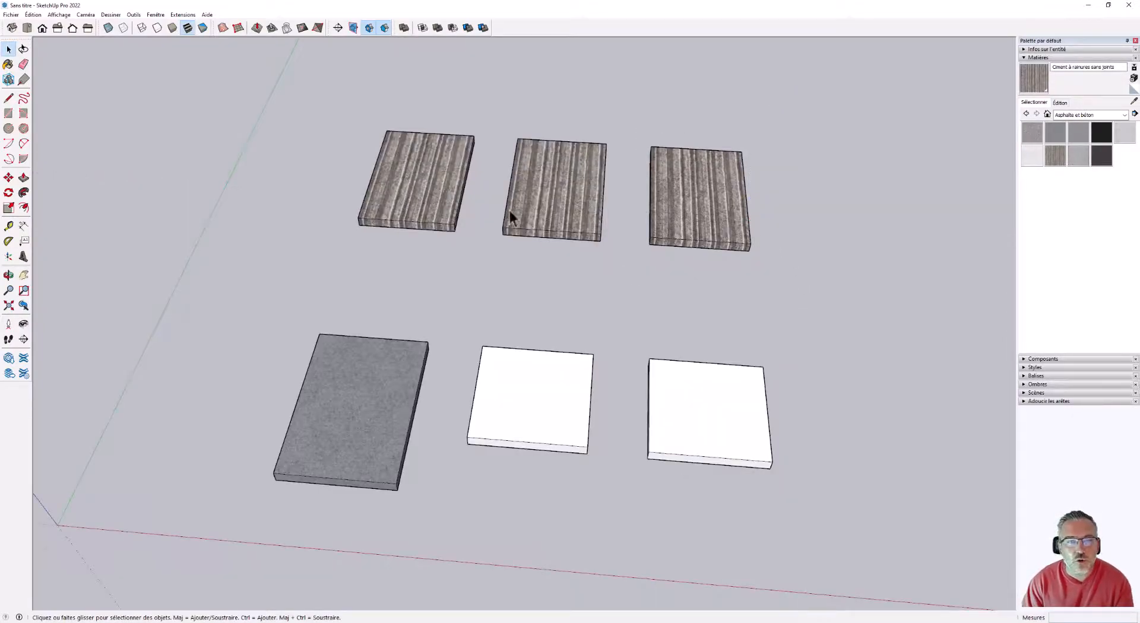
Open the bitumen-textured grouped slab to inspect it in isolation and close the group.
{"action": "middle_click_drag", "start_coordinate": [806, 408], "coordinate": [608, 346]}
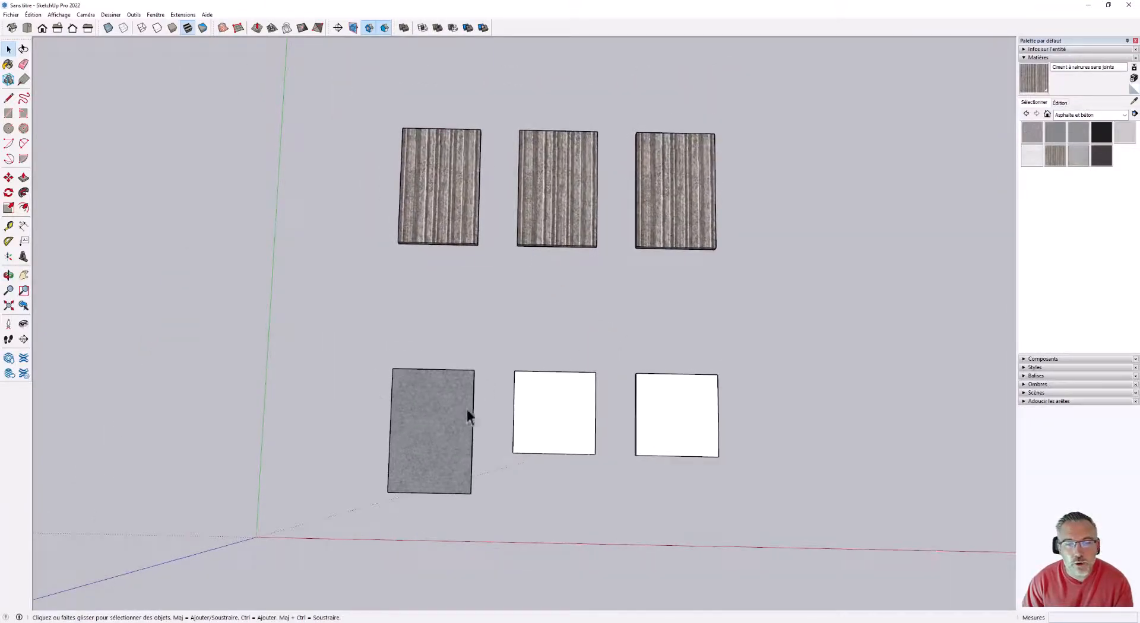
{"action": "scroll", "coordinate": [454, 469], "scroll_direction": "up", "scroll_amount": 4}
{"action": "double_click", "coordinate": [442, 457]}
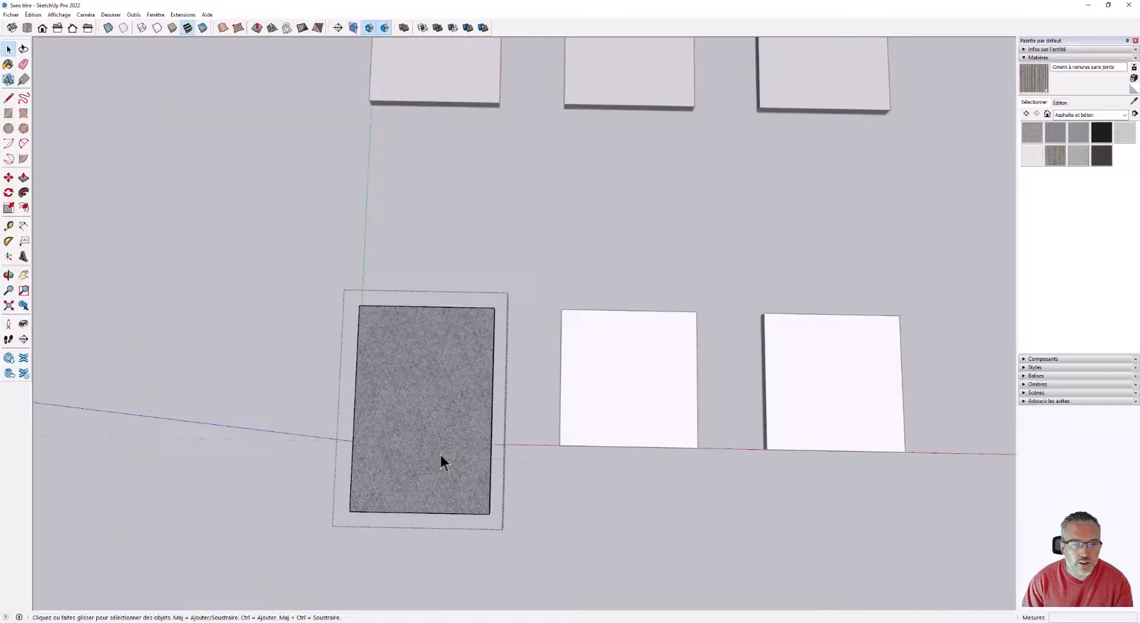
{"action": "middle_click_drag", "start_coordinate": [442, 457], "coordinate": [431, 246]}
{"action": "left_click", "coordinate": [519, 441]}
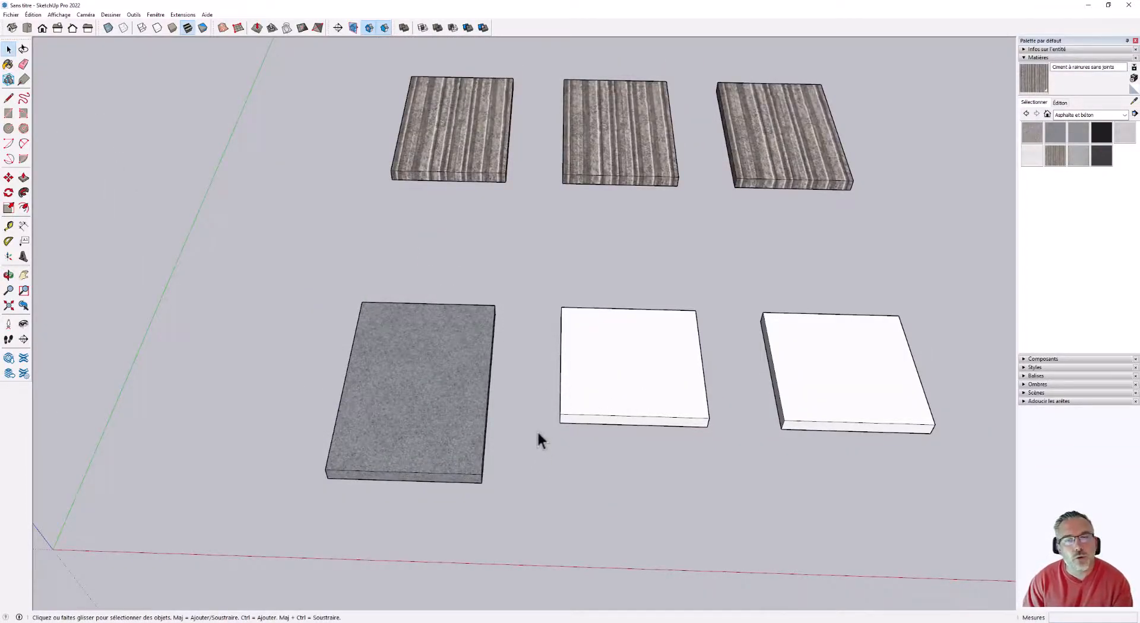
Make the middle slab of the grooved-cement component row unique.
{"action": "scroll", "coordinate": [537, 430], "scroll_direction": "down", "scroll_amount": 5}
{"action": "scroll", "coordinate": [654, 280], "scroll_direction": "up", "scroll_amount": 6}
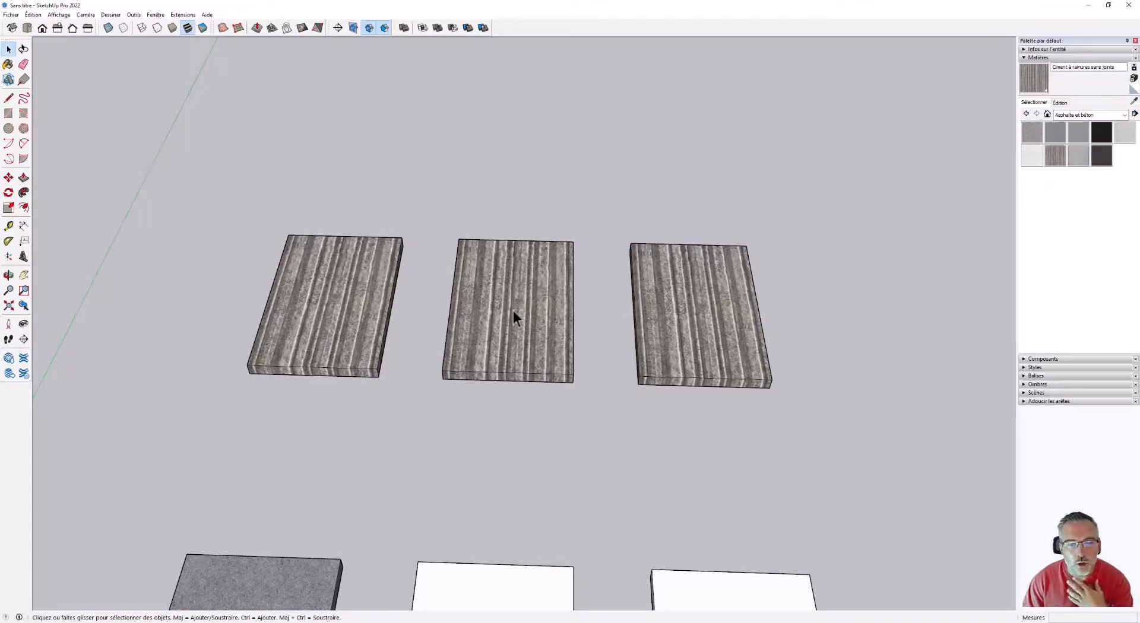
{"action": "middle_click_drag", "start_coordinate": [525, 326], "coordinate": [469, 487]}
{"action": "scroll", "coordinate": [476, 424], "scroll_direction": "down", "scroll_amount": 1}
{"action": "middle_click_drag", "start_coordinate": [497, 391], "coordinate": [469, 389]}
{"action": "scroll", "coordinate": [467, 389], "scroll_direction": "down", "scroll_amount": 1}
{"action": "scroll", "coordinate": [486, 315], "scroll_direction": "up", "scroll_amount": 2}
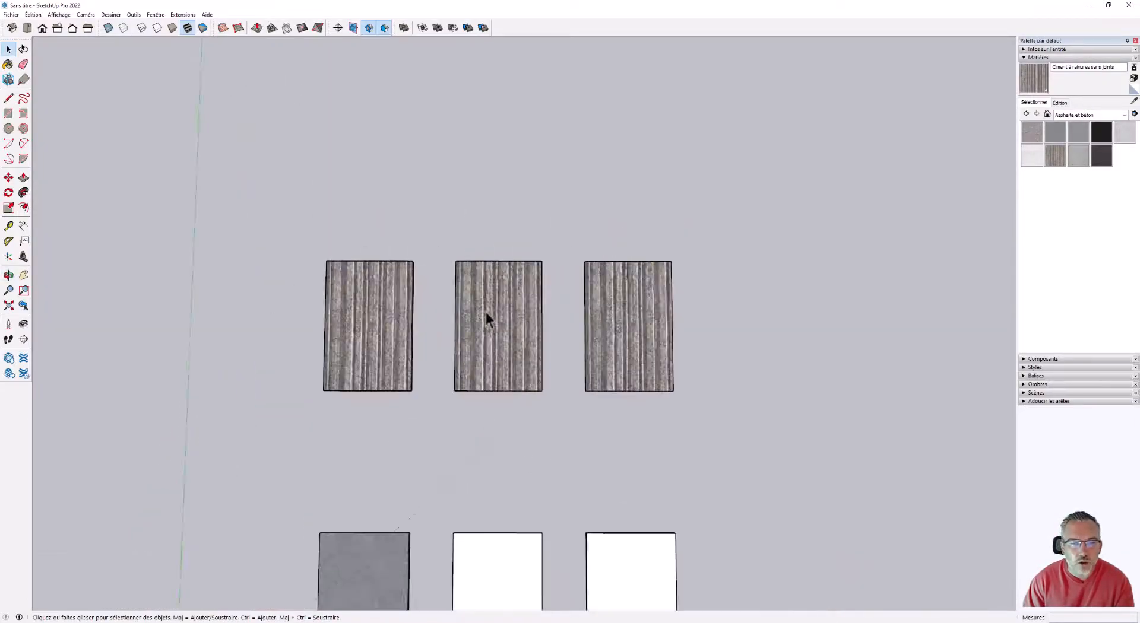
{"action": "left_click", "coordinate": [454, 295]}
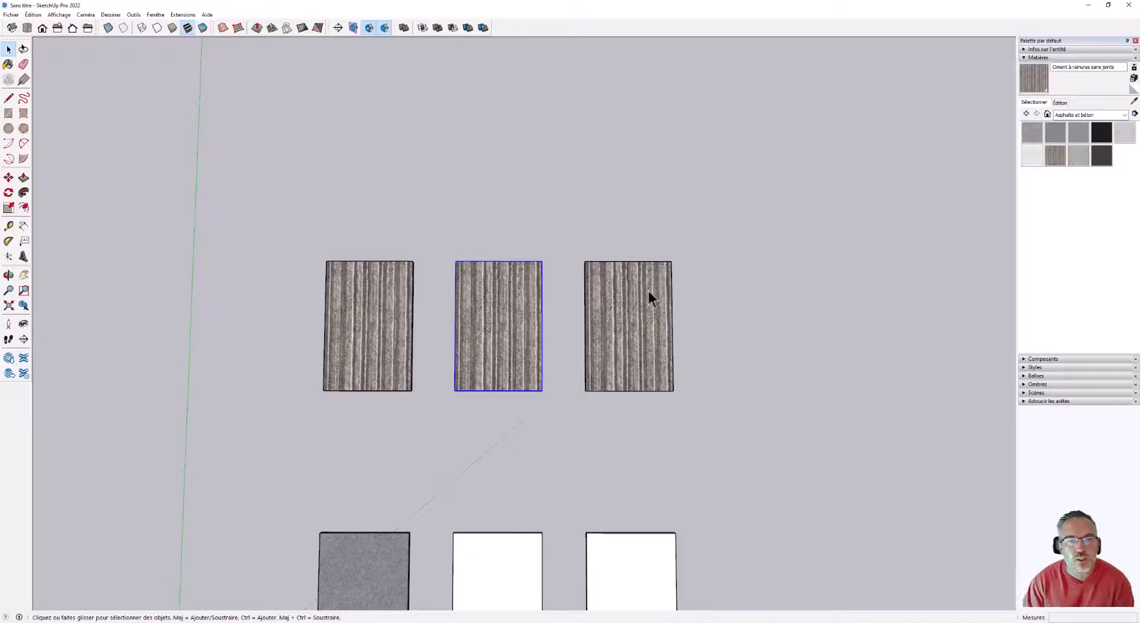
{"action": "scroll", "coordinate": [493, 288], "scroll_direction": "down", "scroll_amount": 1}
{"action": "scroll", "coordinate": [484, 286], "scroll_direction": "up", "scroll_amount": 2}
{"action": "middle_click_drag", "start_coordinate": [516, 378], "coordinate": [557, 190]}
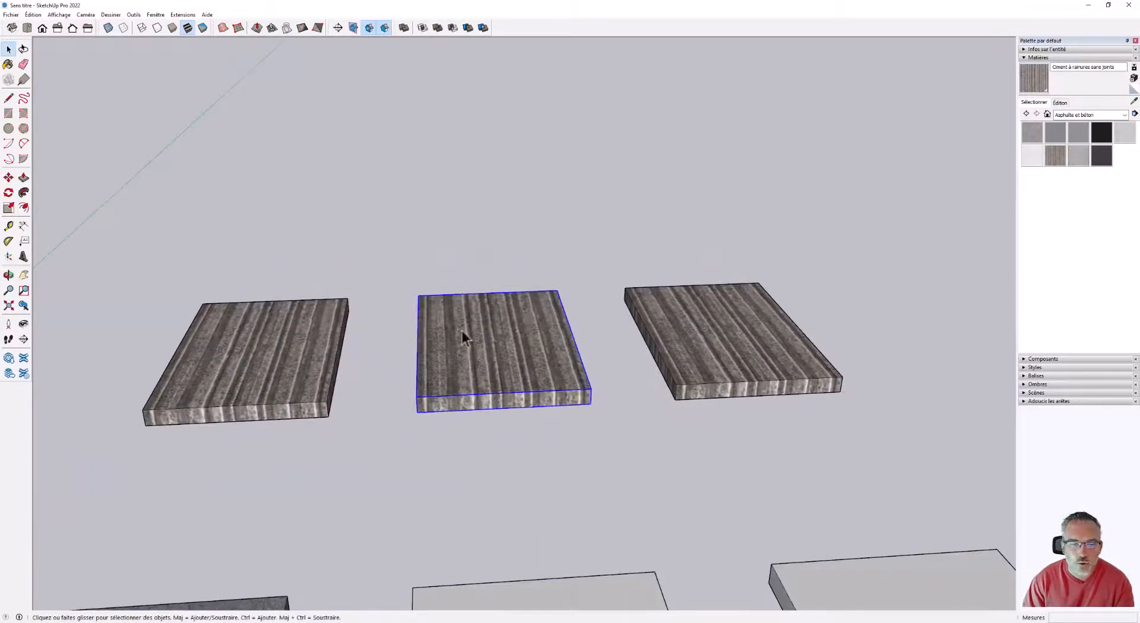
{"action": "right_click", "coordinate": [513, 334]}
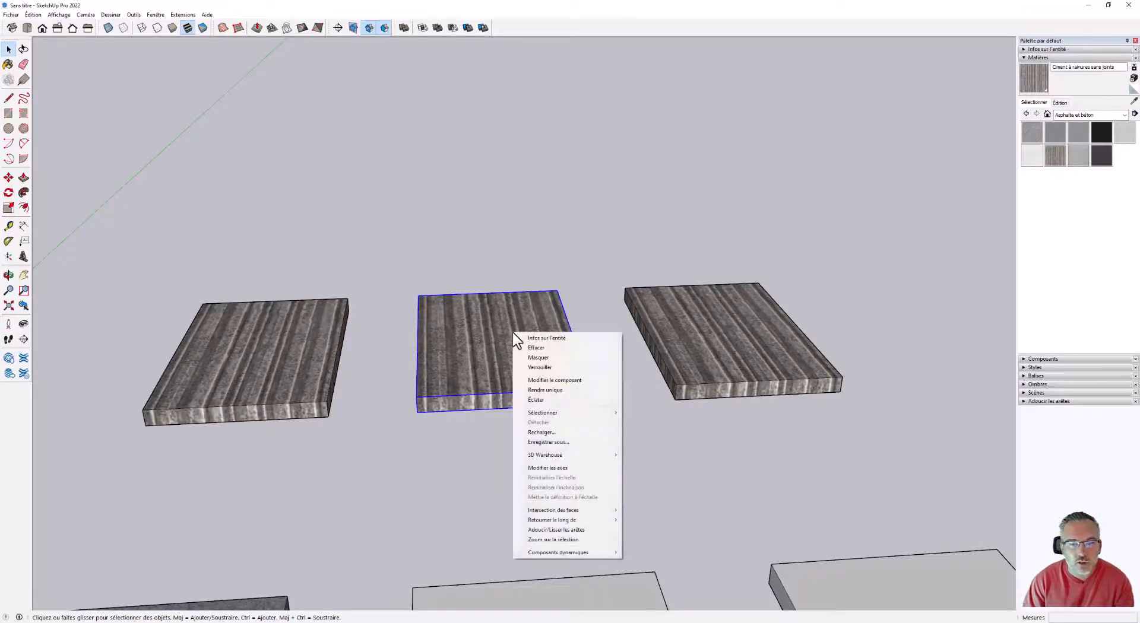
{"action": "left_click", "coordinate": [538, 391]}
Open the unique middle slab, raise its top face and extend its rear face with Push/Pull, and close the component.
{"action": "double_click", "coordinate": [460, 352]}
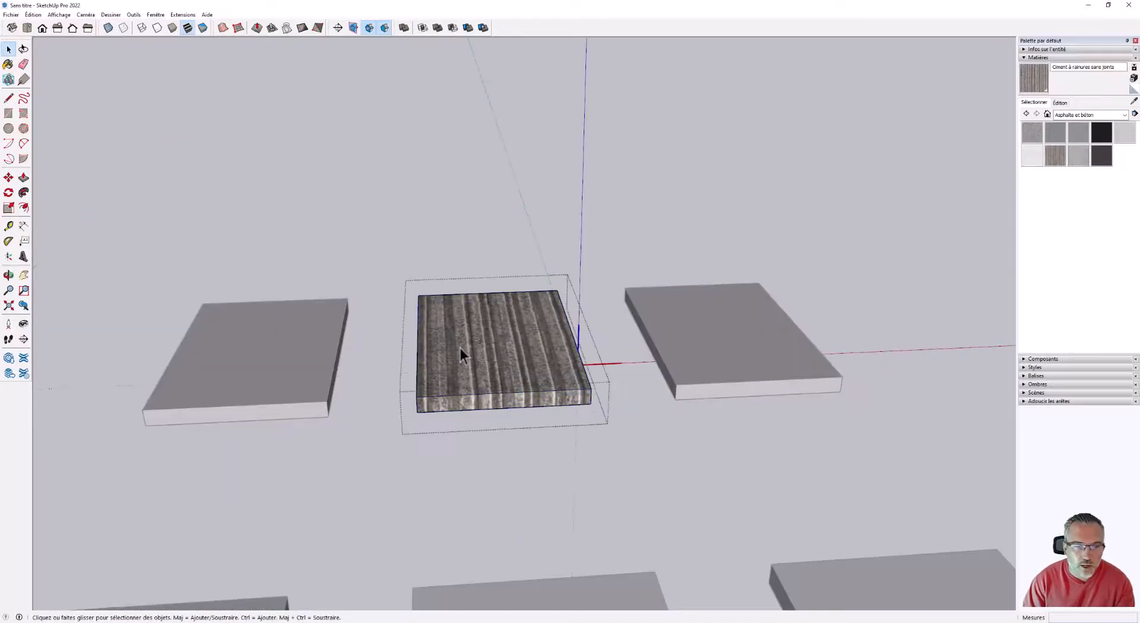
{"action": "key", "text": "p"}
{"action": "left_click", "coordinate": [483, 347]}
{"action": "middle_click_drag", "start_coordinate": [463, 290], "coordinate": [1116, 255]}
{"action": "left_click", "coordinate": [343, 408]}
{"action": "left_click", "coordinate": [60, 466]}
{"action": "middle_click_drag", "start_coordinate": [853, 313], "coordinate": [532, 415]}
{"action": "scroll", "coordinate": [532, 415], "scroll_direction": "down", "scroll_amount": 2}
{"action": "key", "text": "space"}
{"action": "left_click", "coordinate": [556, 254]}
Examine the enlarged unique slab and its neighbouring component slabs from several angles.
{"action": "middle_click_drag", "start_coordinate": [554, 255], "coordinate": [578, 211]}
{"action": "scroll", "coordinate": [579, 212], "scroll_direction": "down", "scroll_amount": 2}
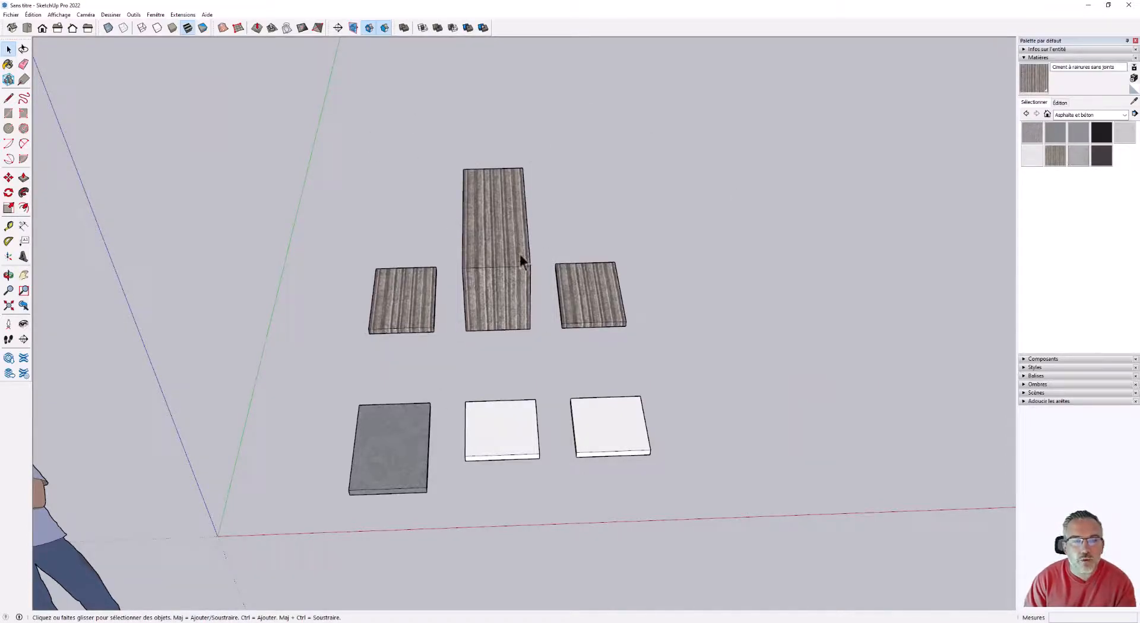
{"action": "scroll", "coordinate": [522, 259], "scroll_direction": "up", "scroll_amount": 5}
{"action": "middle_click_drag", "start_coordinate": [558, 297], "coordinate": [452, 211]}
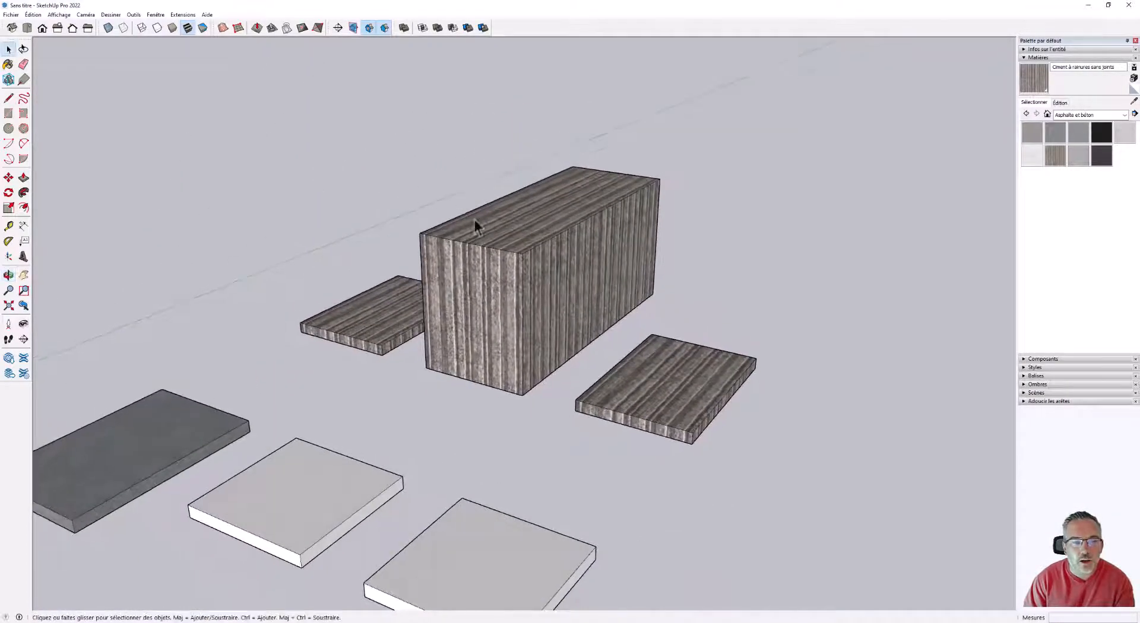
{"action": "scroll", "coordinate": [453, 208], "scroll_direction": "down", "scroll_amount": 1}
{"action": "middle_click_drag", "start_coordinate": [509, 353], "coordinate": [623, 401]}
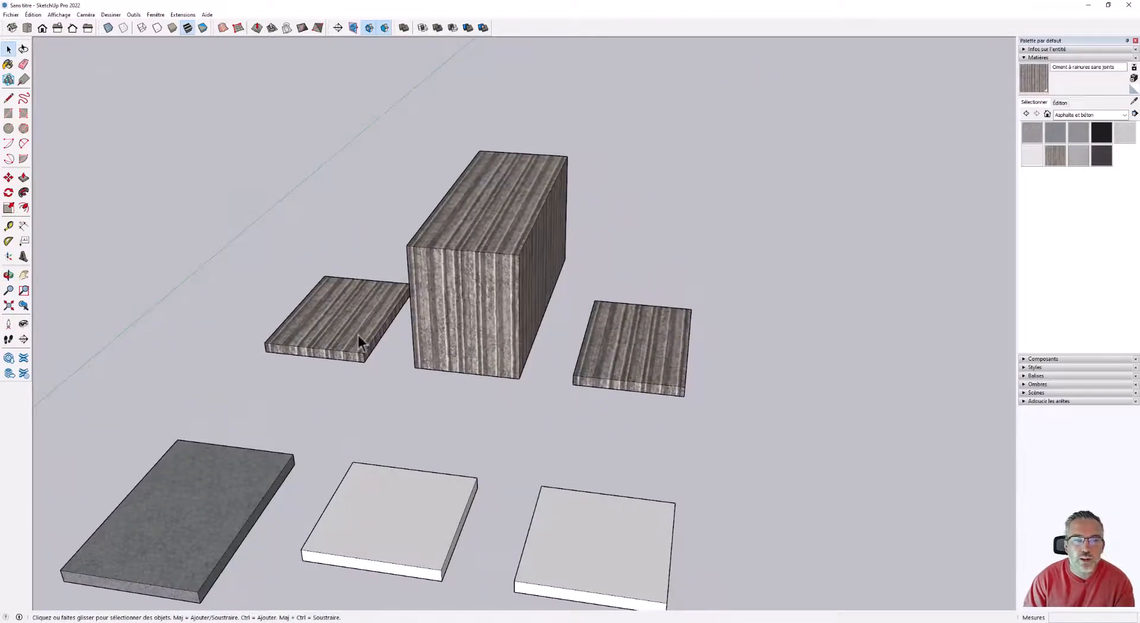
{"action": "middle_click_drag", "start_coordinate": [600, 312], "coordinate": [506, 287]}
{"action": "scroll", "coordinate": [506, 286], "scroll_direction": "down", "scroll_amount": 3}
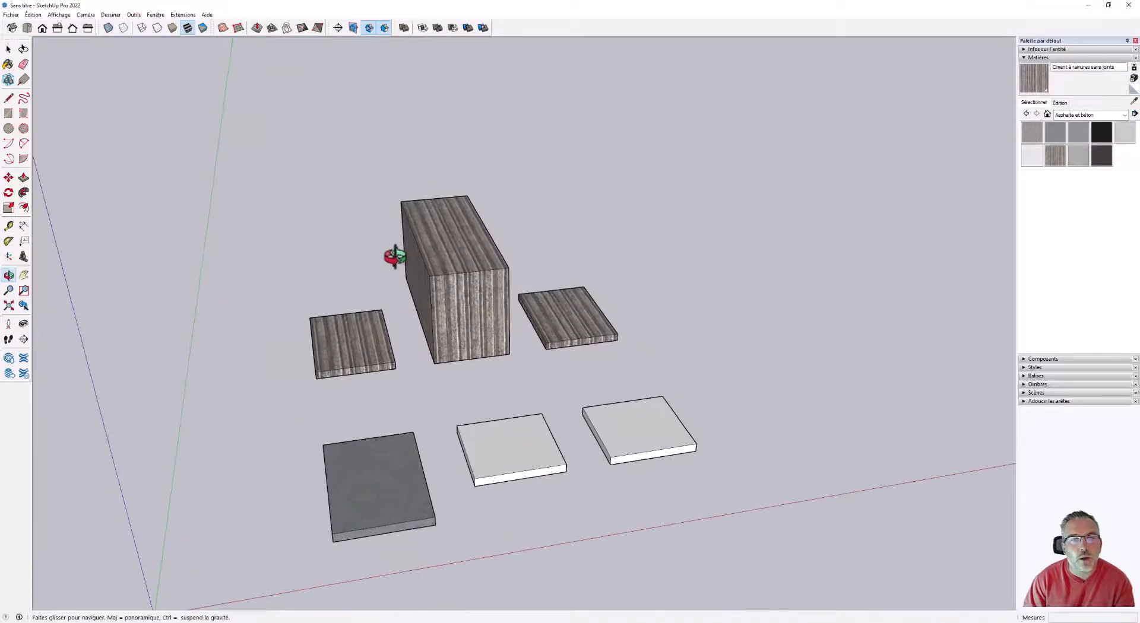
{"action": "middle_click_drag", "start_coordinate": [394, 254], "coordinate": [828, 284]}
{"action": "scroll", "coordinate": [828, 284], "scroll_direction": "down", "scroll_amount": 2}
{"action": "scroll", "coordinate": [433, 300], "scroll_direction": "up", "scroll_amount": 5}
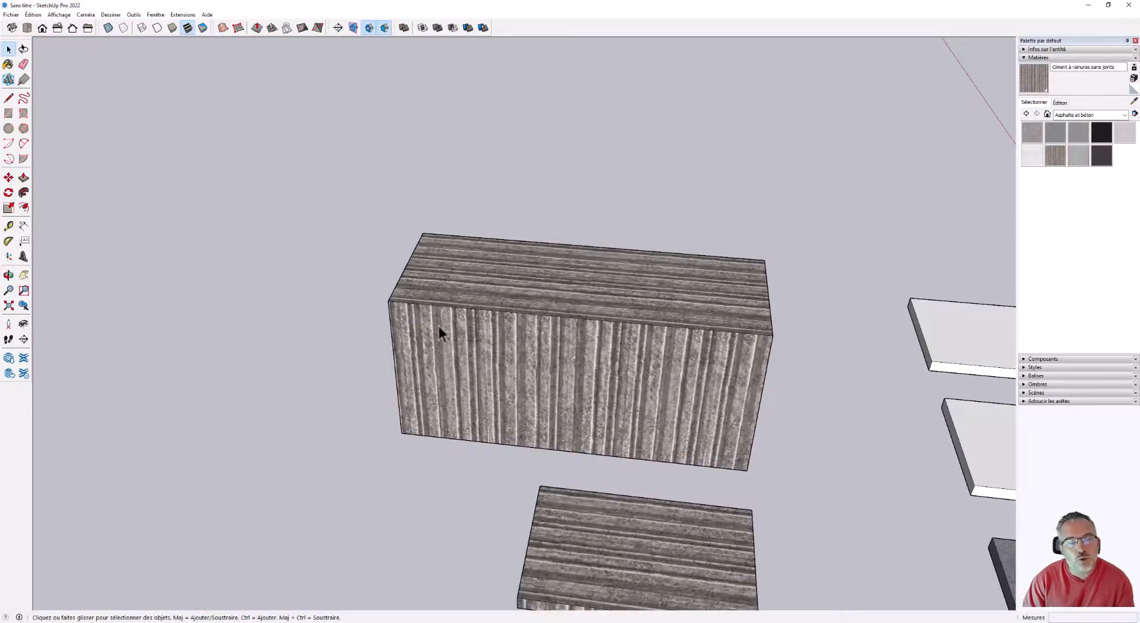
Copy the enlarged unique component about 1.65 m along the green axis, away from the origin.
{"action": "middle_click_drag", "start_coordinate": [438, 325], "coordinate": [570, 323]}
{"action": "scroll", "coordinate": [641, 294], "scroll_direction": "down", "scroll_amount": 3}
{"action": "left_click", "coordinate": [572, 336]}
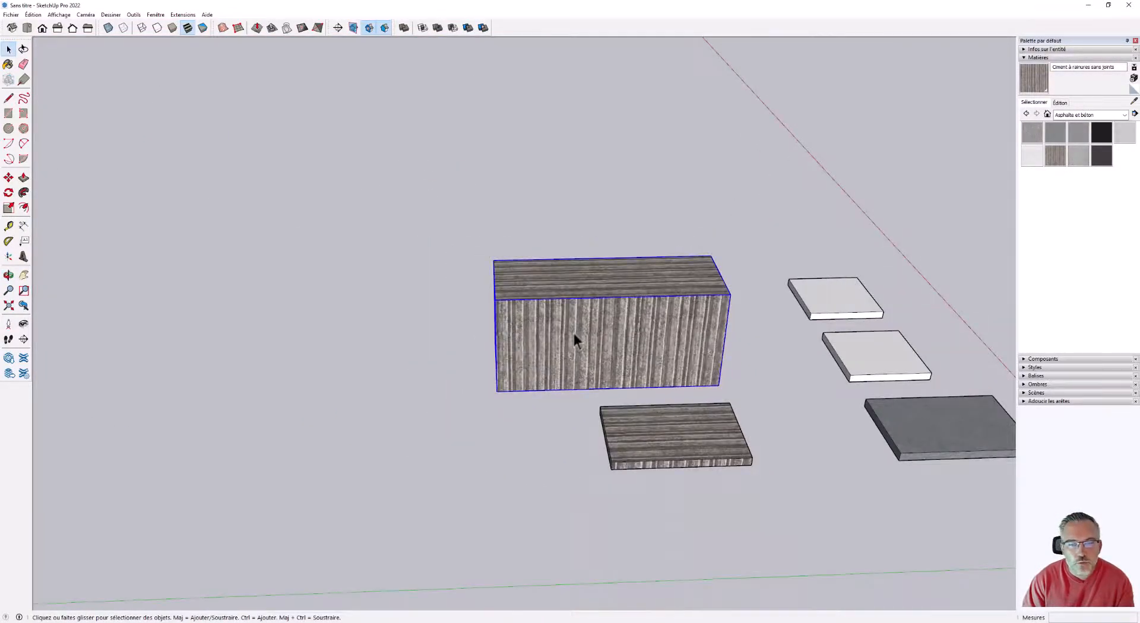
{"action": "scroll", "coordinate": [572, 330], "scroll_direction": "down", "scroll_amount": 2}
{"action": "left_click", "coordinate": [8, 177]}
{"action": "key", "text": "ctrl"}
{"action": "left_click", "coordinate": [534, 401]}
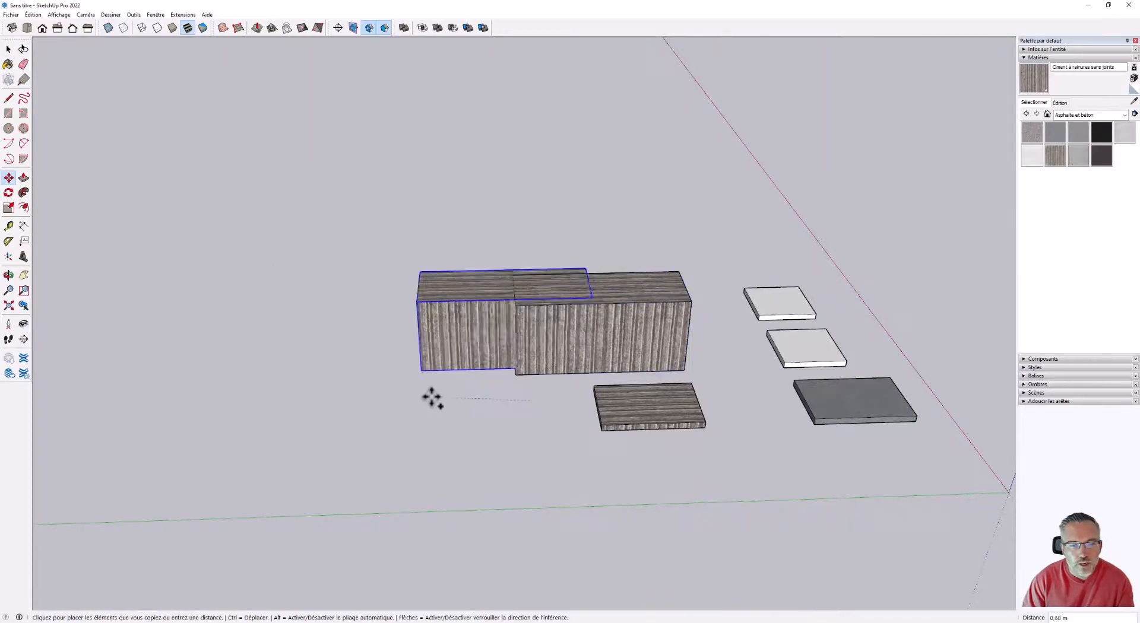
{"action": "left_click", "coordinate": [257, 408]}
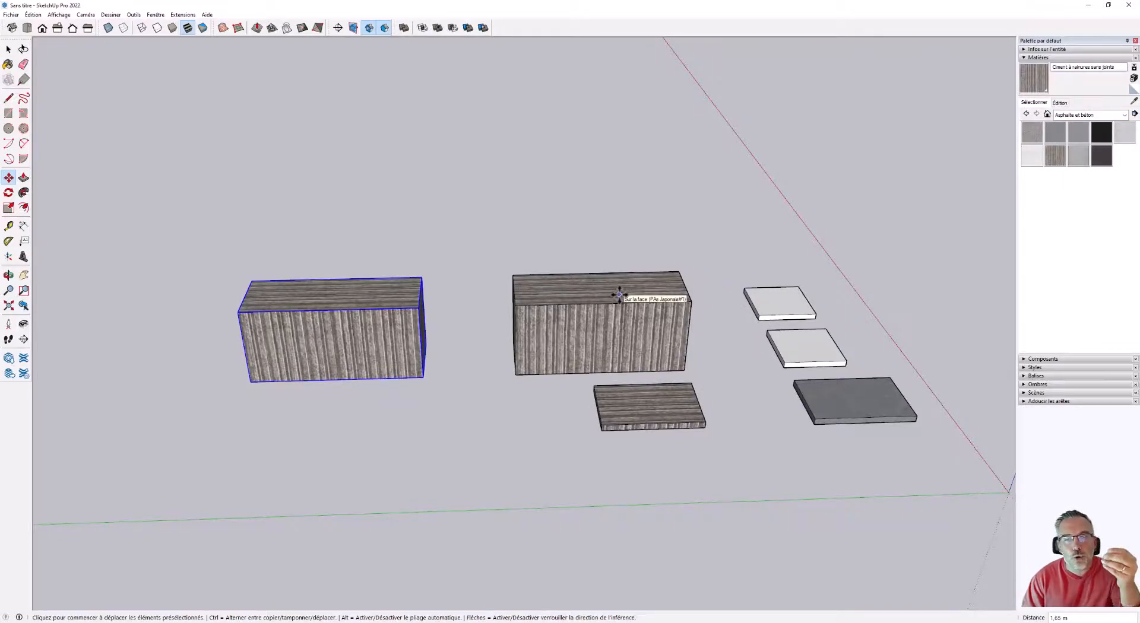
{"action": "middle_click_drag", "start_coordinate": [585, 301], "coordinate": [581, 415]}
{"action": "key", "text": "space"}
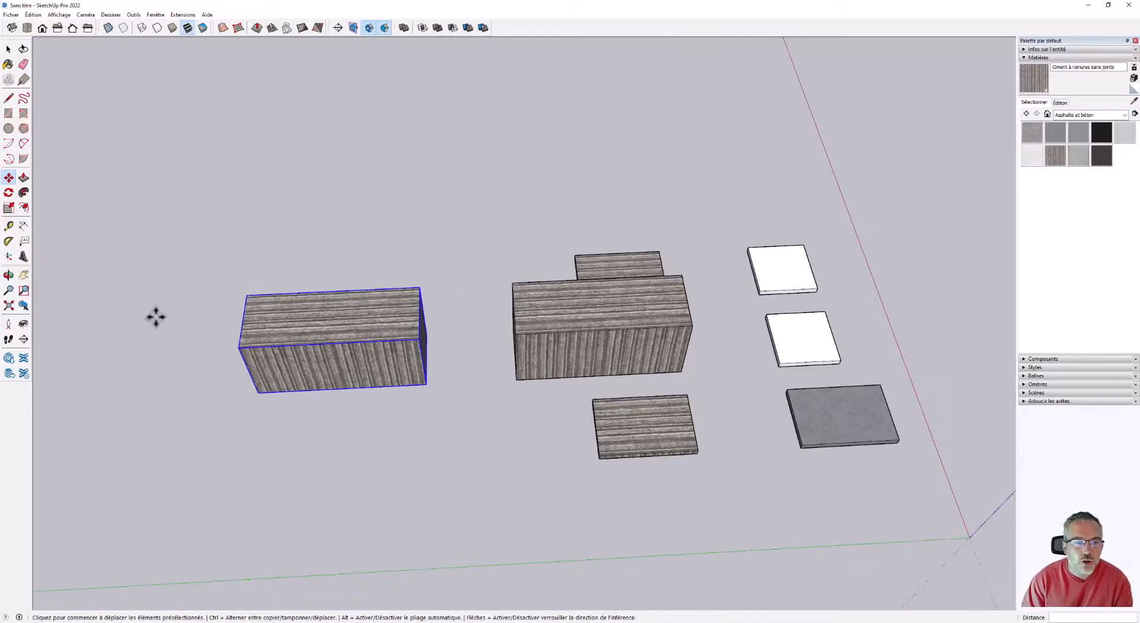
Open the copied block, make it taller and longer with Push/Pull, and leave component editing.
{"action": "scroll", "coordinate": [153, 316], "scroll_direction": "up", "scroll_amount": 3}
{"action": "double_click", "coordinate": [373, 323]}
{"action": "middle_click_drag", "start_coordinate": [374, 323], "coordinate": [452, 356]}
{"action": "key", "text": "p"}
{"action": "left_click", "coordinate": [478, 397]}
{"action": "key", "text": "Escape"}
{"action": "left_click", "coordinate": [448, 351]}
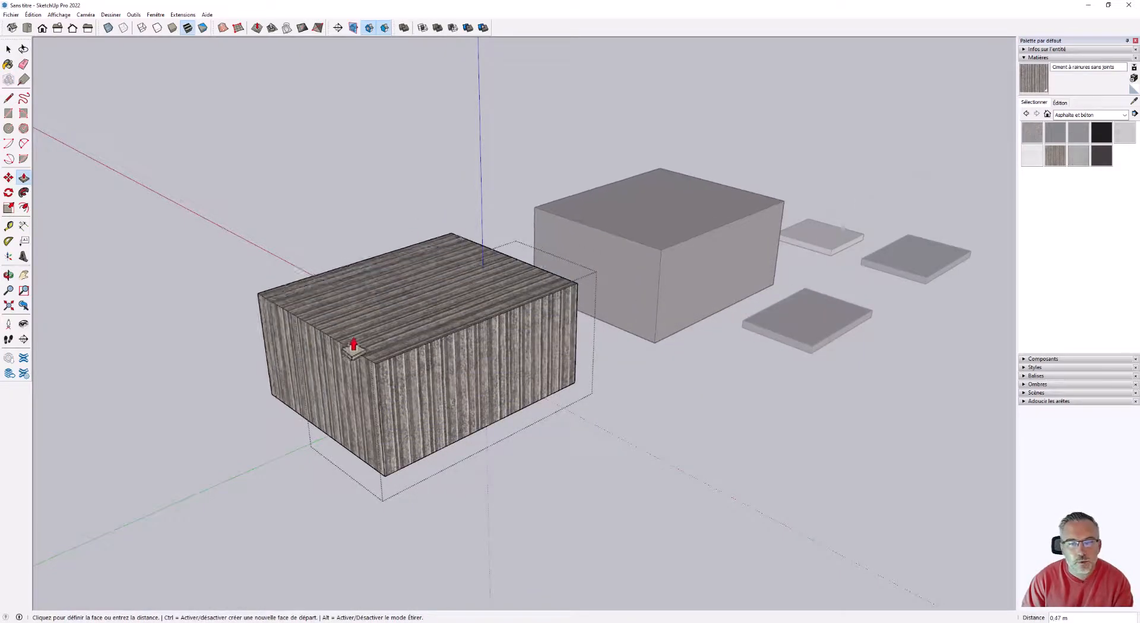
{"action": "key", "text": "Escape"}
{"action": "left_click", "coordinate": [354, 393]}
{"action": "middle_click_drag", "start_coordinate": [433, 338], "coordinate": [221, 390]}
{"action": "scroll", "coordinate": [425, 427], "scroll_direction": "down", "scroll_amount": 6}
{"action": "middle_click_drag", "start_coordinate": [425, 427], "coordinate": [159, 350]}
{"action": "key", "text": "space"}
{"action": "middle_click_drag", "start_coordinate": [368, 391], "coordinate": [713, 460]}
{"action": "left_click", "coordinate": [716, 460]}
Examine the two linked tall blocks alongside the remaining component slabs and the grouped slabs.
{"action": "middle_click_drag", "start_coordinate": [480, 433], "coordinate": [711, 362]}
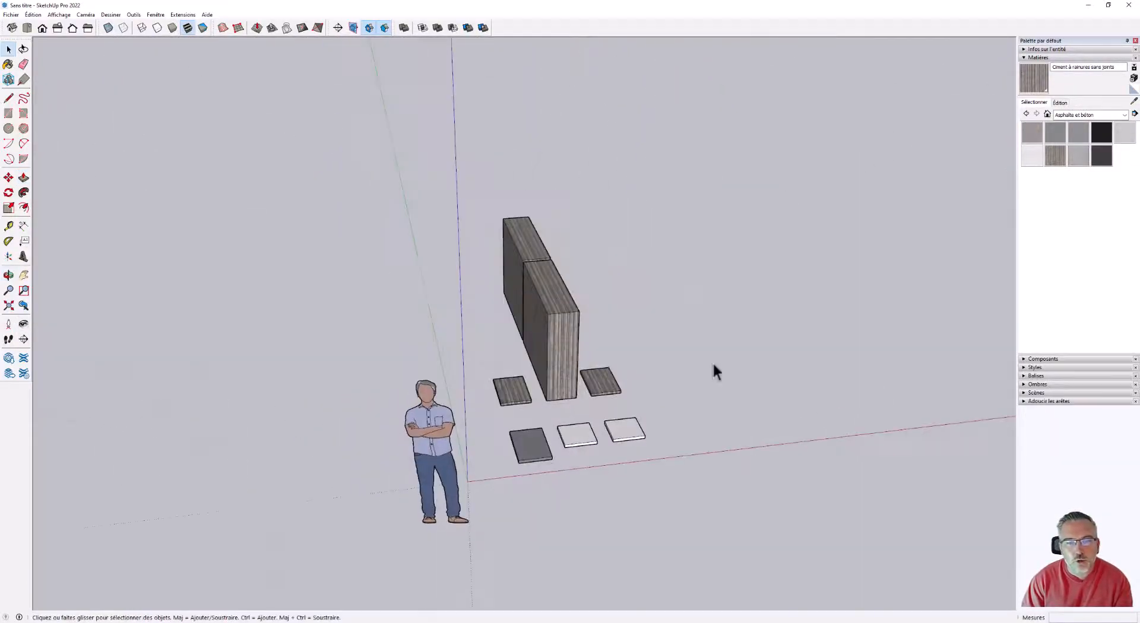
{"action": "scroll", "coordinate": [625, 368], "scroll_direction": "up", "scroll_amount": 5}
{"action": "middle_click_drag", "start_coordinate": [582, 380], "coordinate": [649, 415]}
{"action": "scroll", "coordinate": [510, 307], "scroll_direction": "down", "scroll_amount": 3}
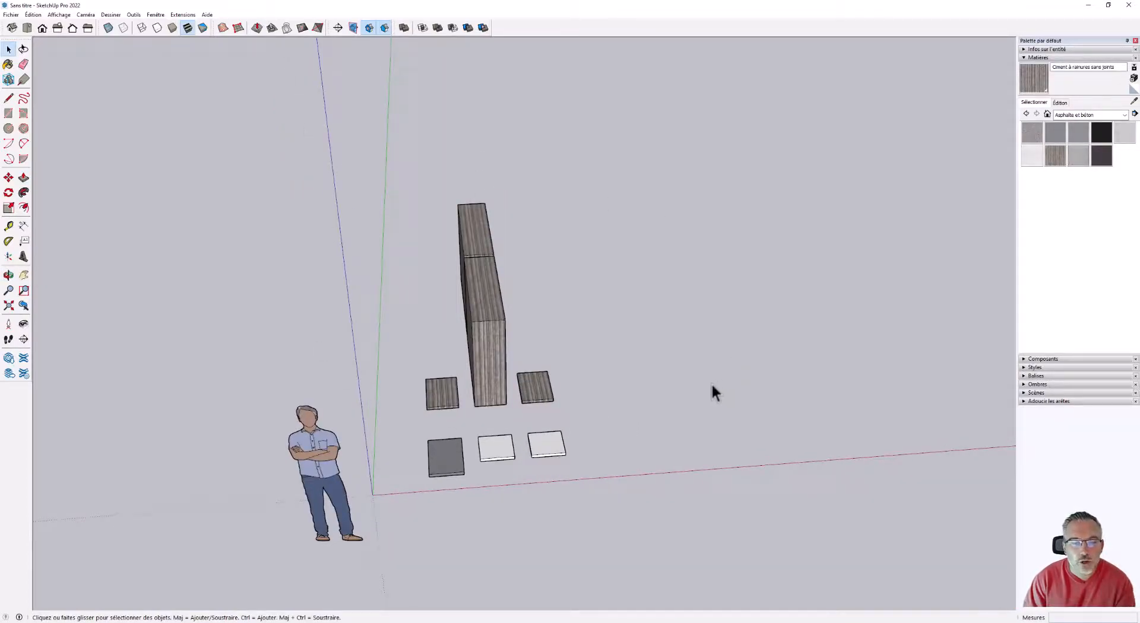
{"action": "middle_click_drag", "start_coordinate": [637, 390], "coordinate": [522, 488]}
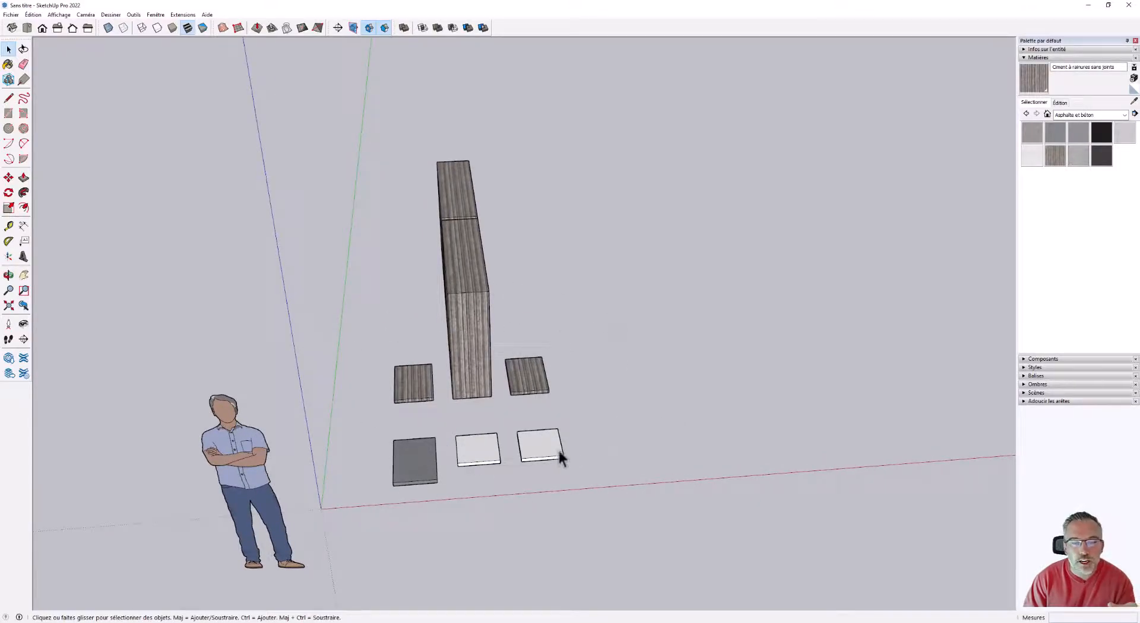
{"action": "middle_click_drag", "start_coordinate": [606, 388], "coordinate": [490, 463]}
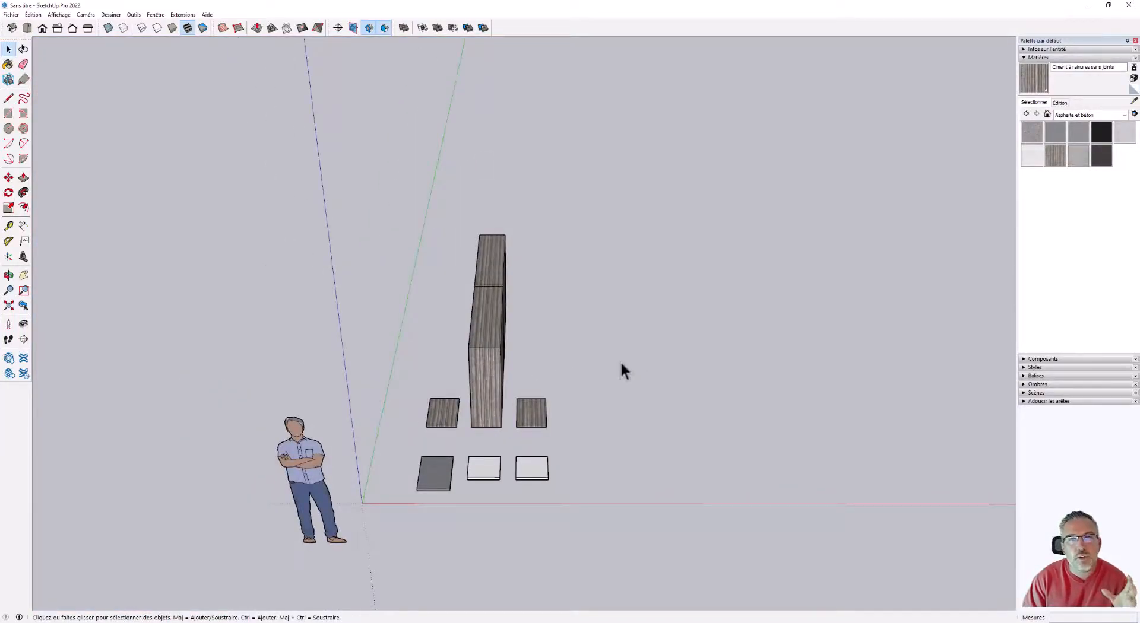
{"action": "middle_click_drag", "start_coordinate": [555, 407], "coordinate": [601, 382]}
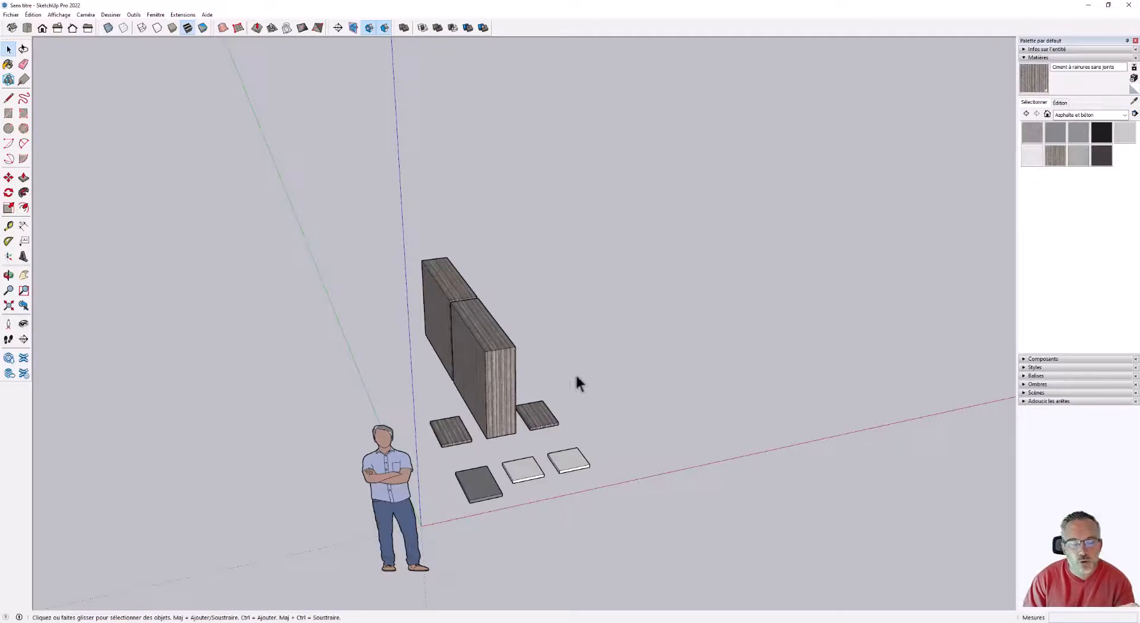
{"action": "middle_click_drag", "start_coordinate": [599, 383], "coordinate": [200, 354]}
{"action": "scroll", "coordinate": [699, 359], "scroll_direction": "up", "scroll_amount": 3}
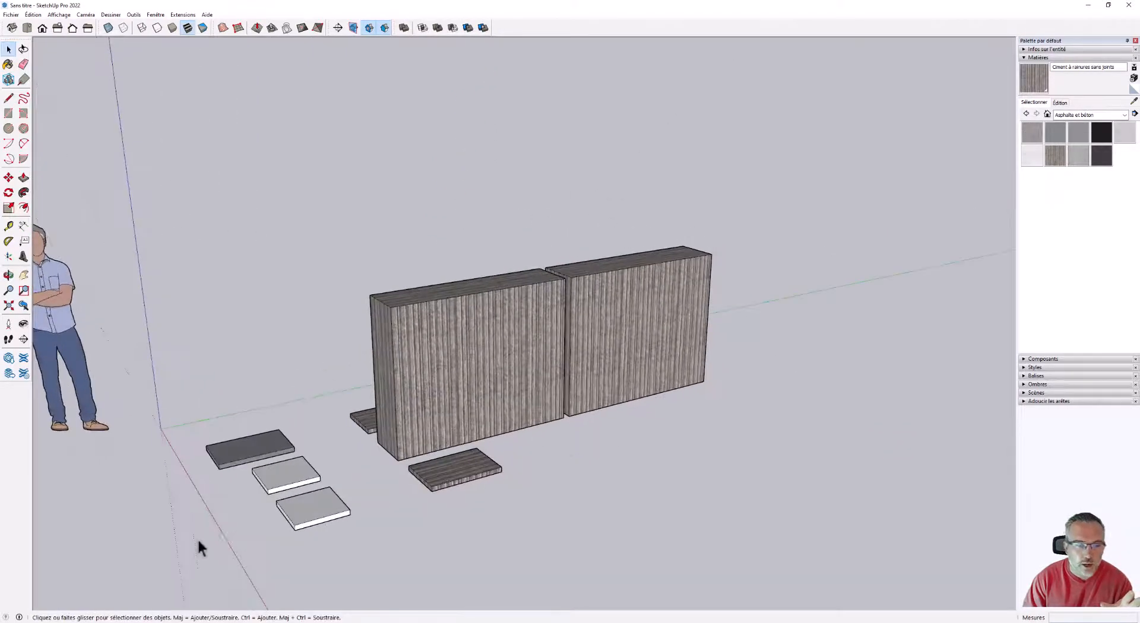
Inspect the available commands for the light grouped slab farthest from the origin.
{"action": "right_click", "coordinate": [306, 506]}
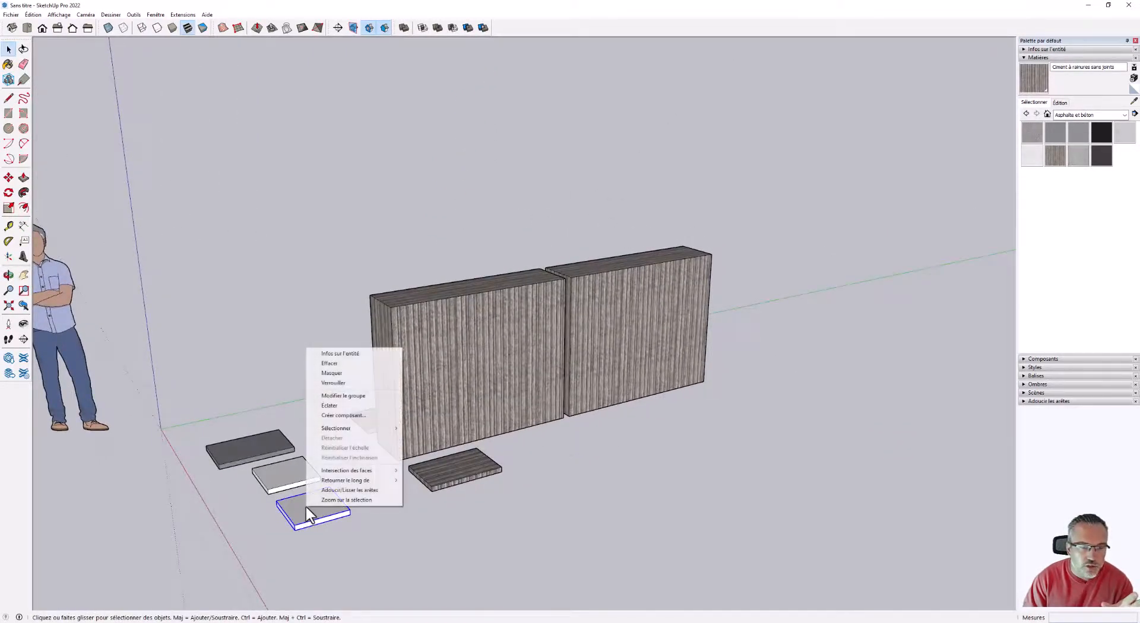
{"action": "left_click", "coordinate": [636, 463]}
{"action": "middle_click_drag", "start_coordinate": [615, 454], "coordinate": [659, 458]}
{"action": "scroll", "coordinate": [517, 409], "scroll_direction": "down", "scroll_amount": 3}
{"action": "scroll", "coordinate": [379, 483], "scroll_direction": "up", "scroll_amount": 3}
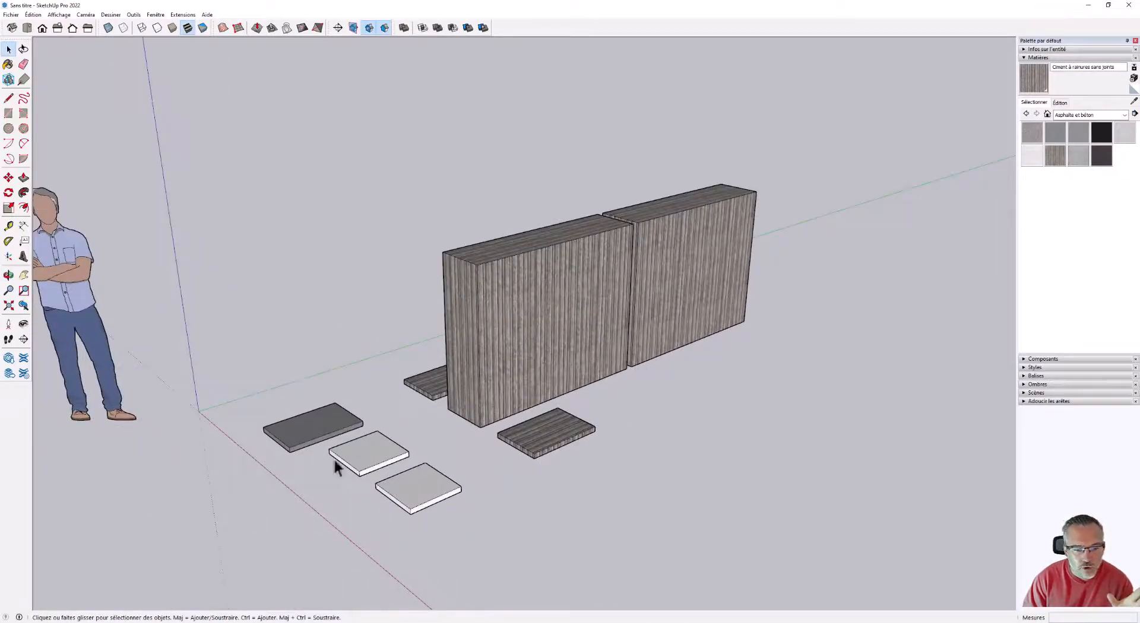
{"action": "right_click", "coordinate": [422, 478]}
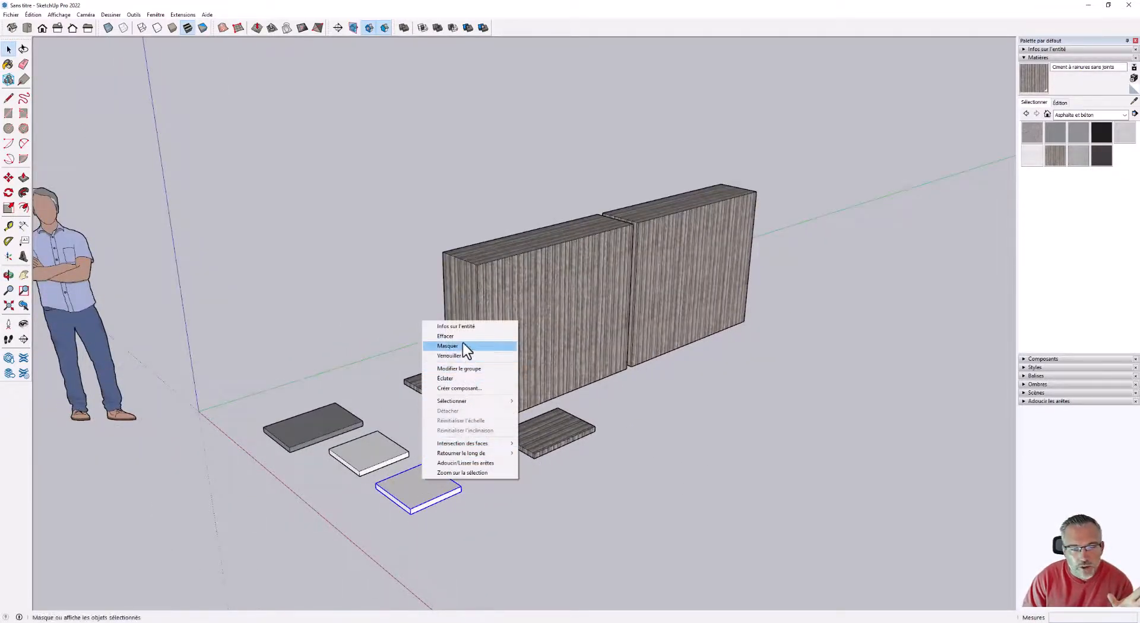
Select the nearer tall component block, view its save dialog for a separate SketchUp model file, and close it without saving.
{"action": "left_click", "coordinate": [554, 293]}
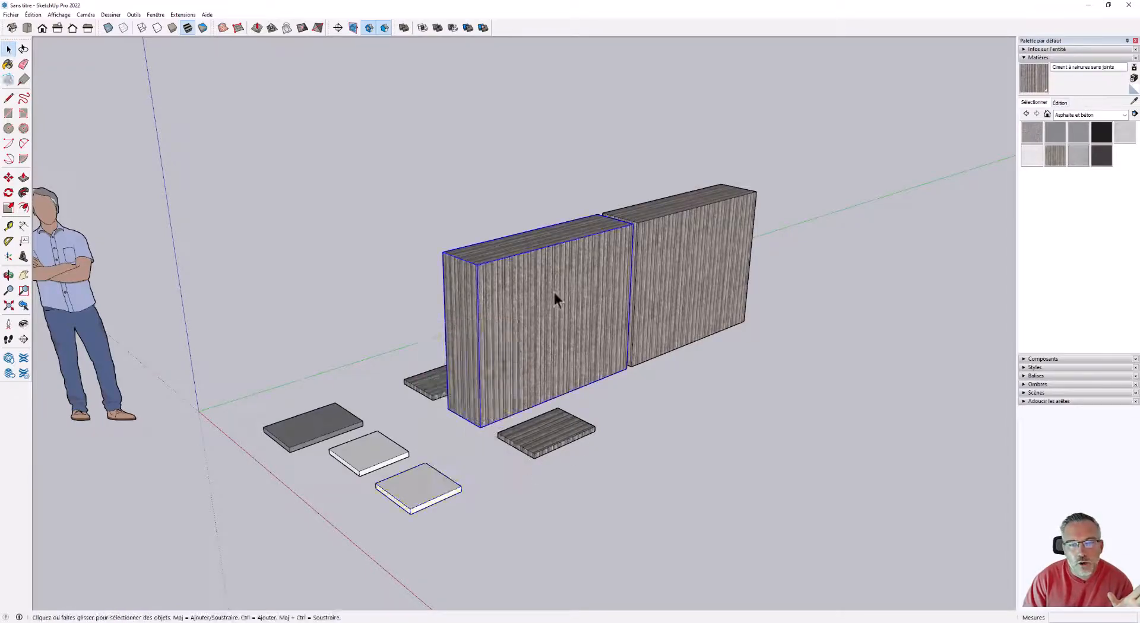
{"action": "right_click", "coordinate": [554, 293]}
{"action": "left_click", "coordinate": [584, 398]}
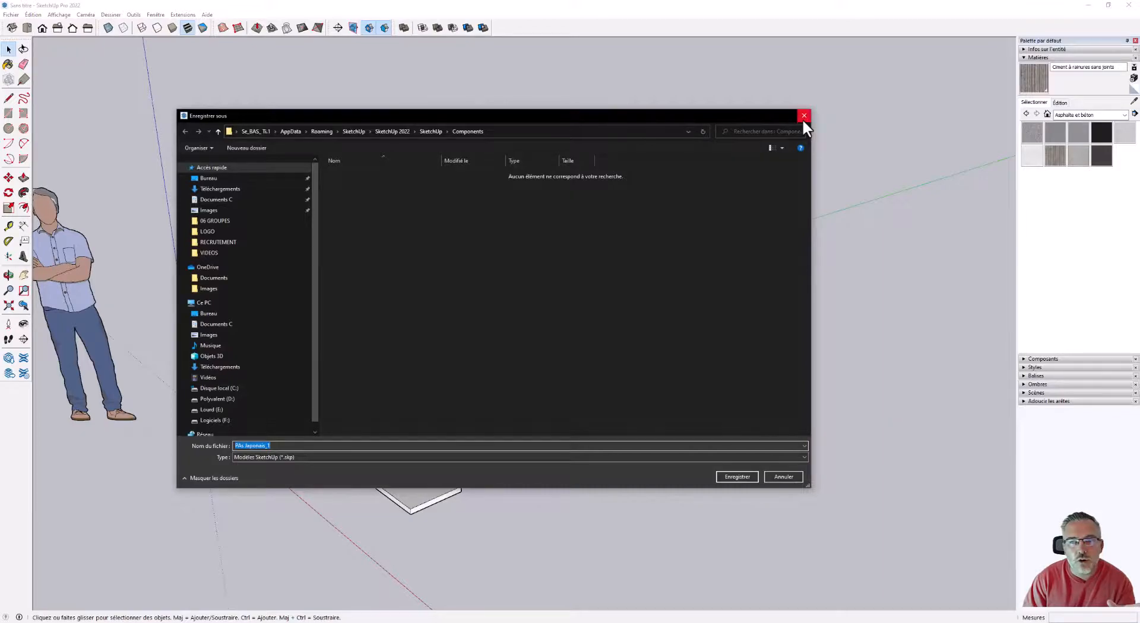
{"action": "left_click", "coordinate": [803, 116]}
Examine the selected tall block, its linked copy, and the surrounding component and grouped slabs from several angles.
{"action": "middle_click_drag", "start_coordinate": [677, 322], "coordinate": [776, 215]}
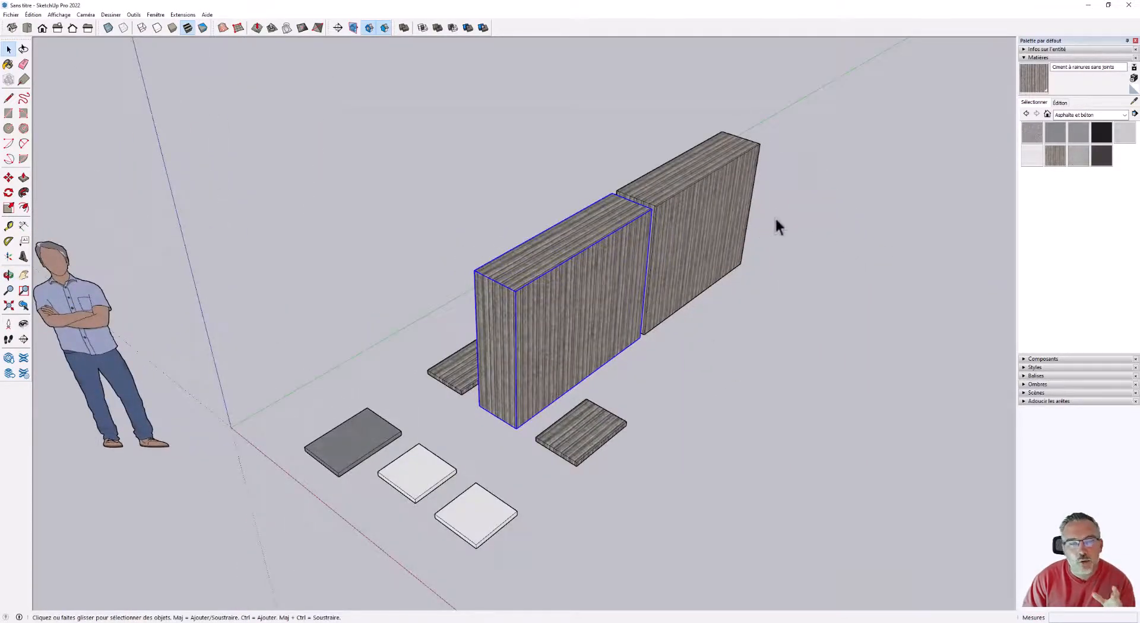
{"action": "middle_click_drag", "start_coordinate": [758, 468], "coordinate": [798, 380]}
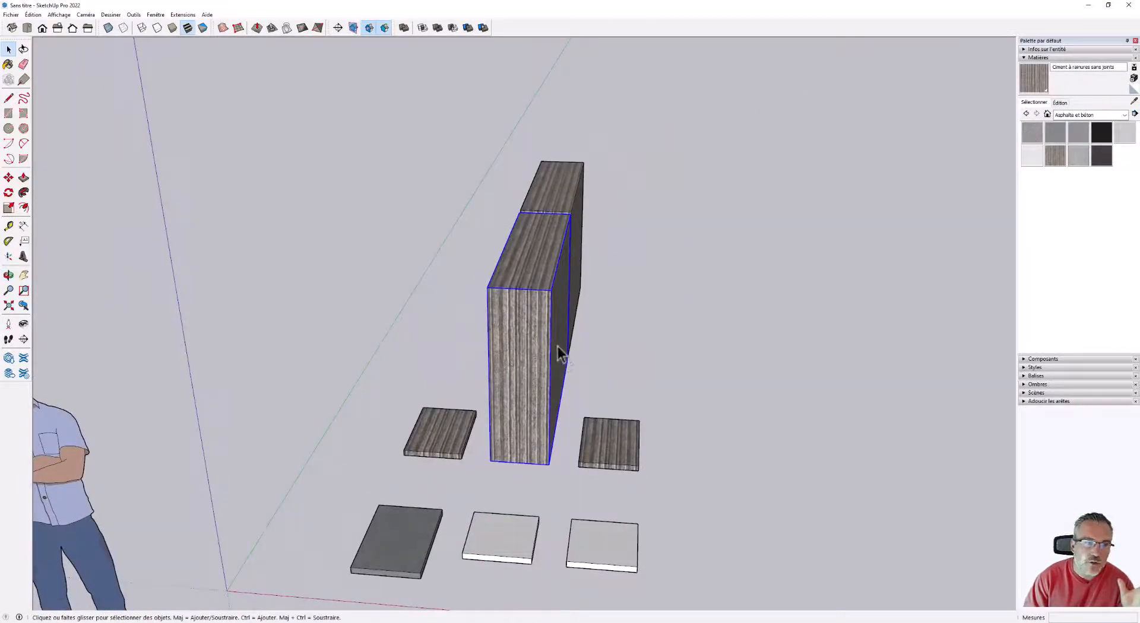
{"action": "middle_click_drag", "start_coordinate": [536, 339], "coordinate": [568, 345]}
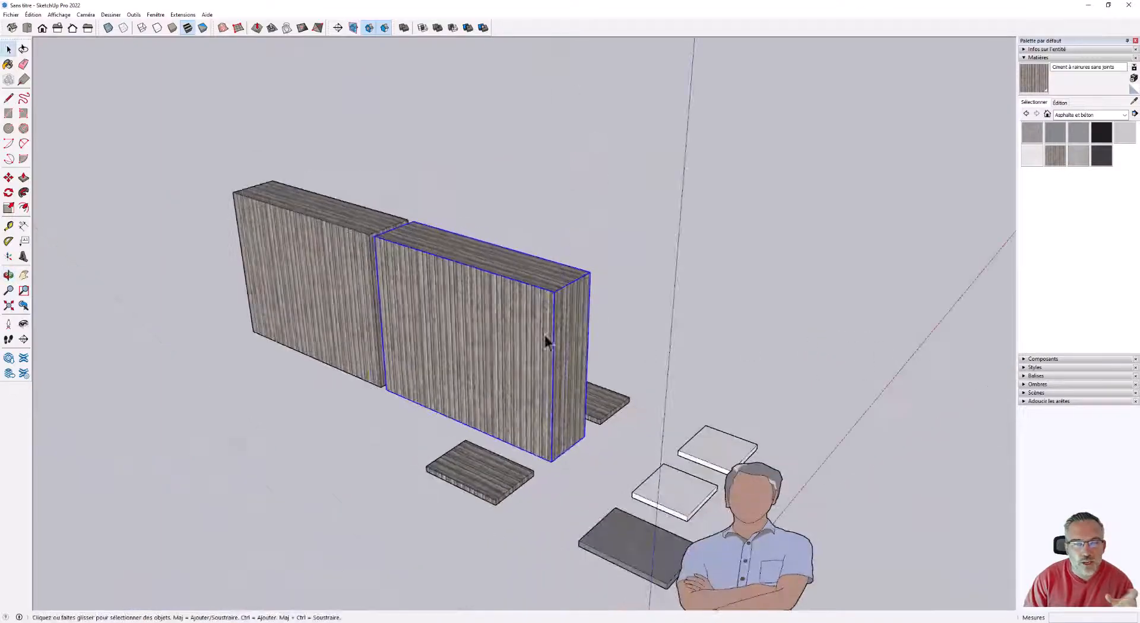
{"action": "scroll", "coordinate": [468, 277], "scroll_direction": "up", "scroll_amount": 3}
{"action": "scroll", "coordinate": [468, 279], "scroll_direction": "up", "scroll_amount": 1}
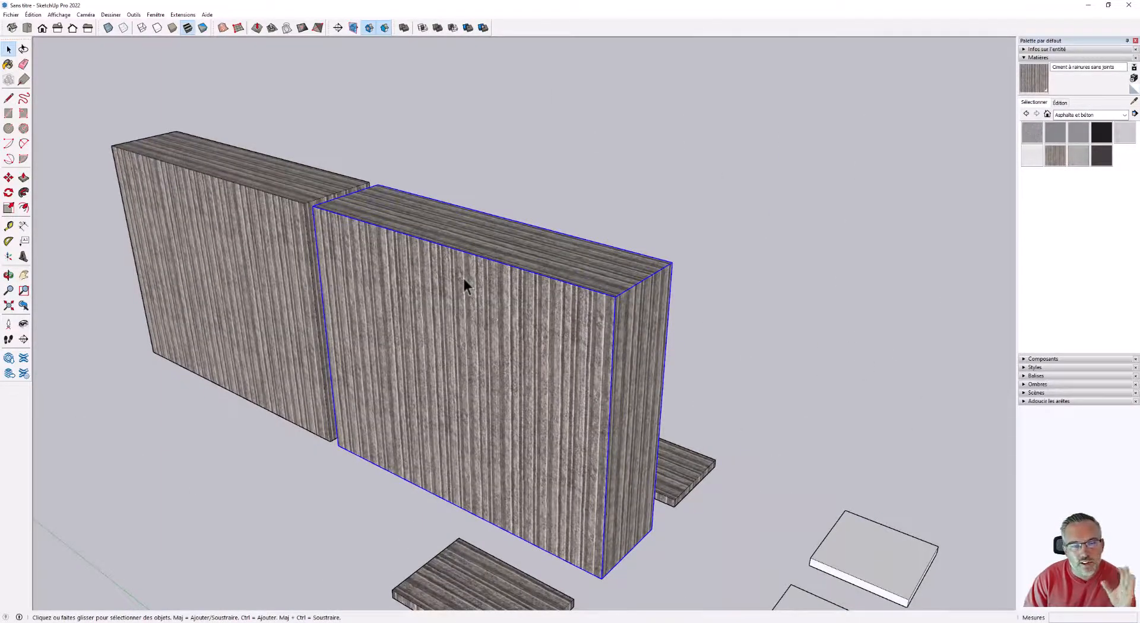
{"action": "scroll", "coordinate": [462, 276], "scroll_direction": "down", "scroll_amount": 2}
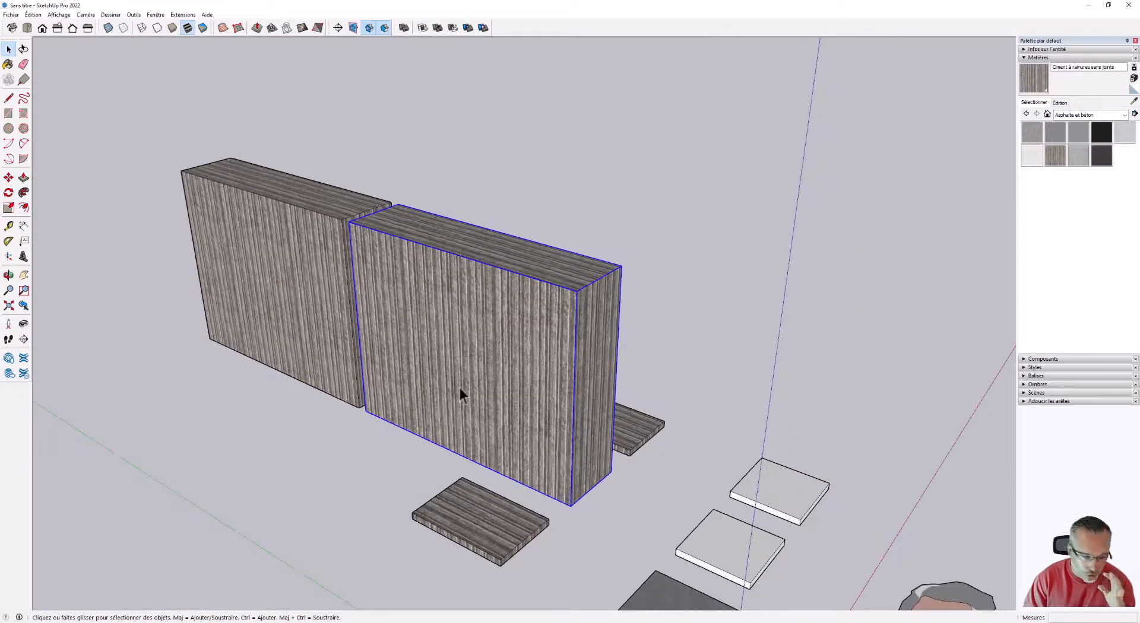
{"action": "middle_click_drag", "start_coordinate": [489, 391], "coordinate": [153, 378]}
{"action": "scroll", "coordinate": [596, 336], "scroll_direction": "down", "scroll_amount": 3}
{"action": "middle_click_drag", "start_coordinate": [596, 336], "coordinate": [565, 354]}
{"action": "scroll", "coordinate": [565, 354], "scroll_direction": "up", "scroll_amount": 2}
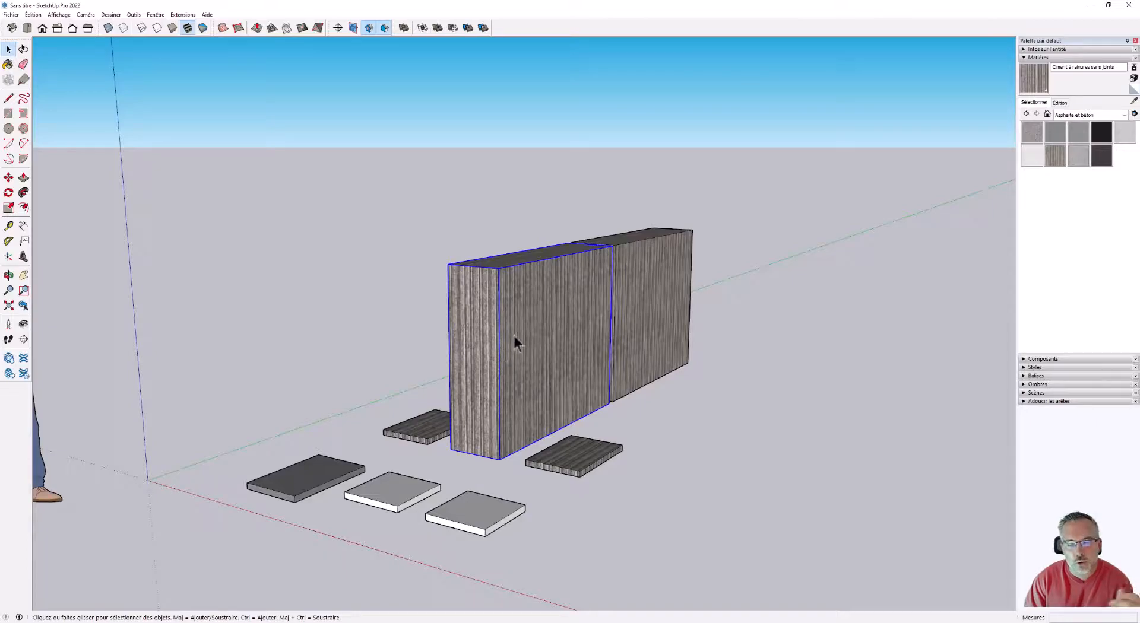
{"action": "scroll", "coordinate": [564, 341], "scroll_direction": "down", "scroll_amount": 2}
{"action": "scroll", "coordinate": [518, 389], "scroll_direction": "up", "scroll_amount": 1}
{"action": "scroll", "coordinate": [546, 427], "scroll_direction": "down", "scroll_amount": 1}
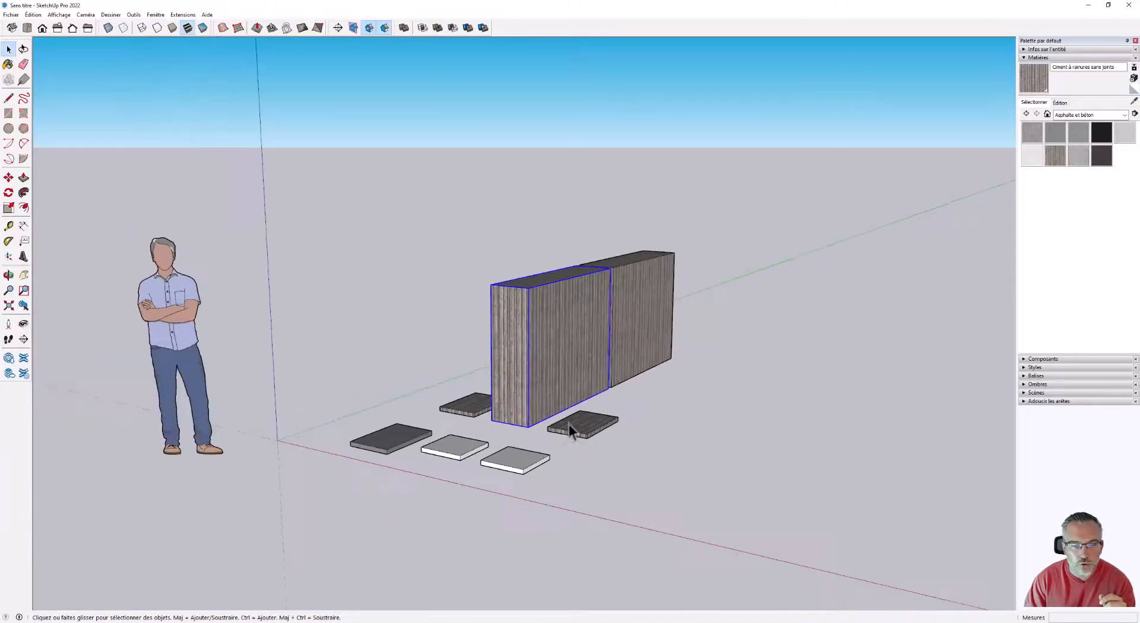
{"action": "scroll", "coordinate": [569, 425], "scroll_direction": "up", "scroll_amount": 1}
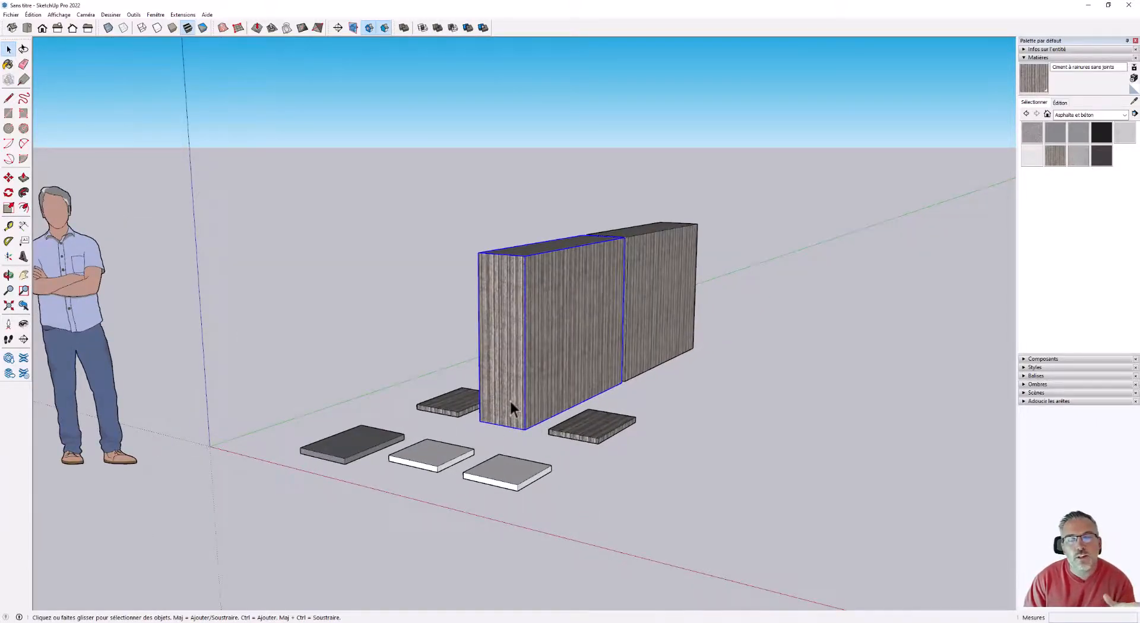